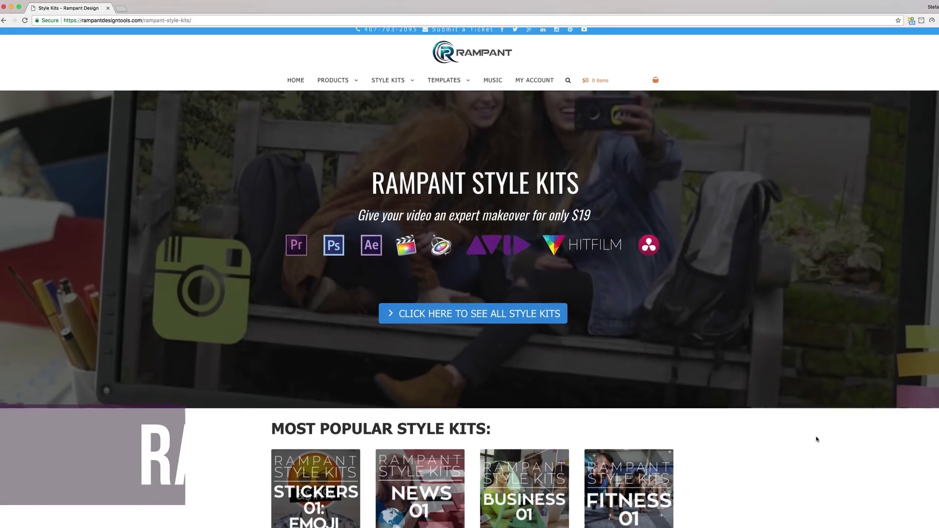
# - Look through the most popular style kits on the Rampant Style Kits page
pyautogui.scroll(-5, 816, 439)
pyautogui.scroll(-7, 816, 438)
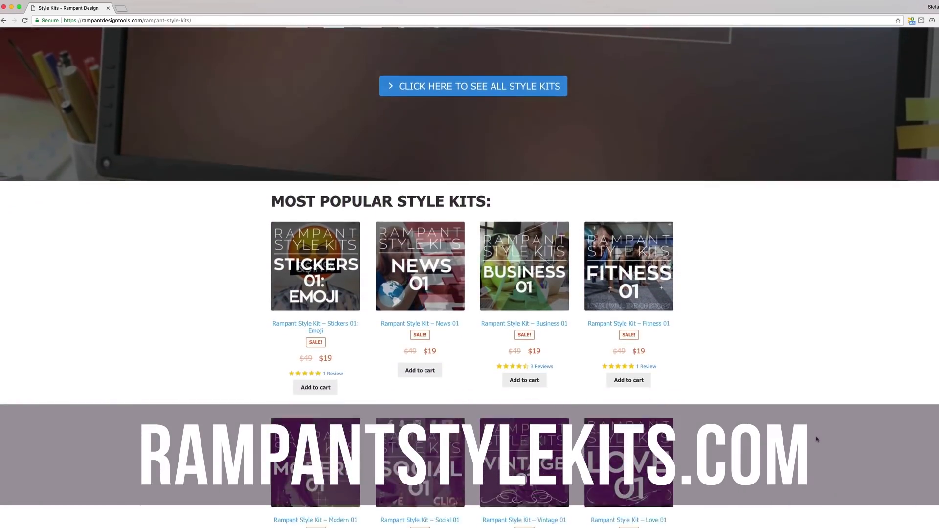
pyautogui.scroll(-7, 816, 439)
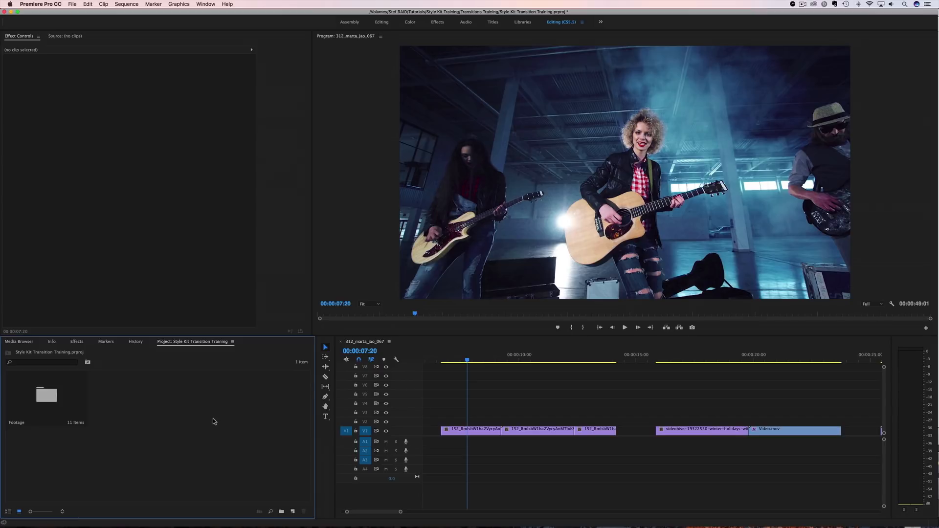
# - Import the five Rampant Style Kit .mov files from the Transitions folder into the project and close the folder window
pyautogui.click(72, 4)
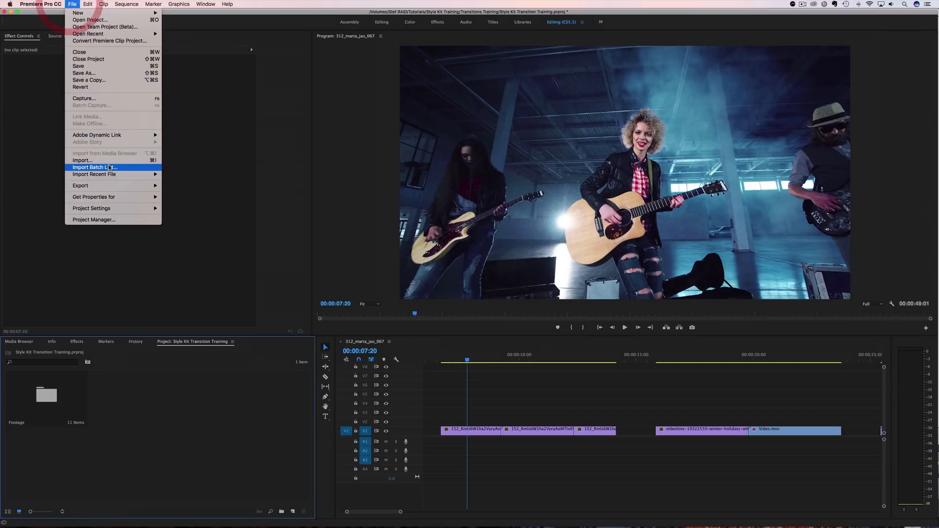
pyautogui.rightClick(135, 457)
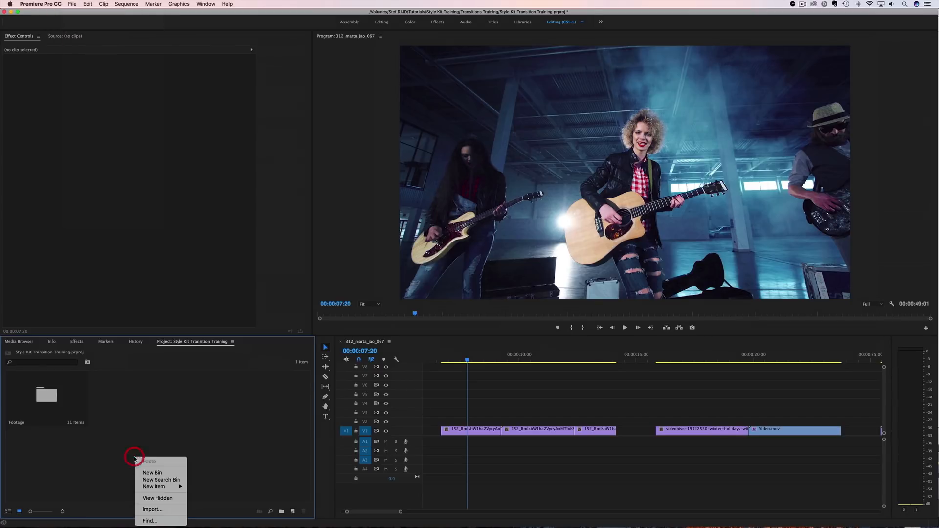
pyautogui.click(151, 512)
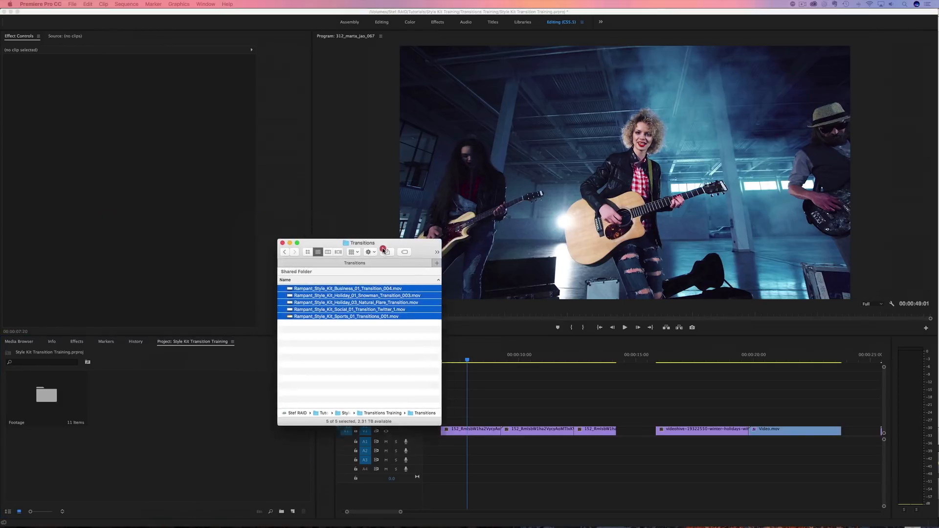
pyautogui.click(384, 248)
pyautogui.moveTo(360, 331); pyautogui.dragTo(171, 406)
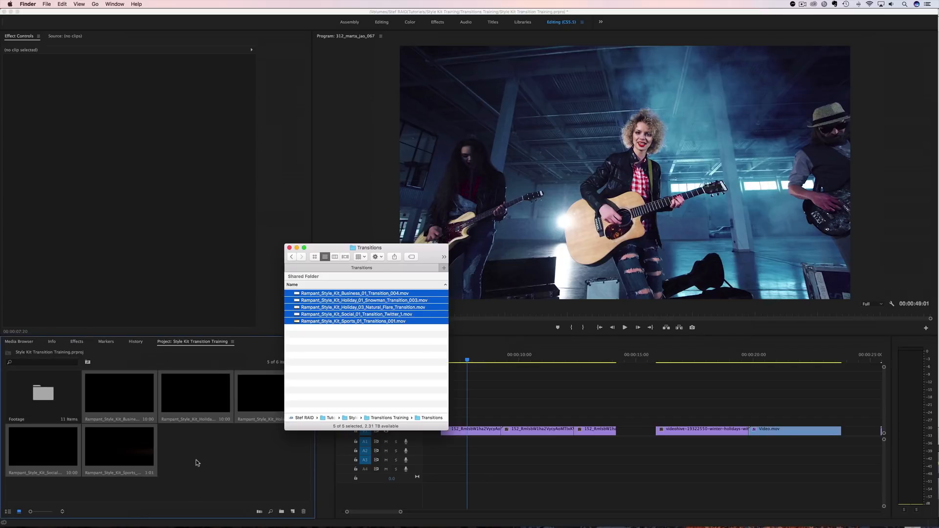
pyautogui.click(290, 248)
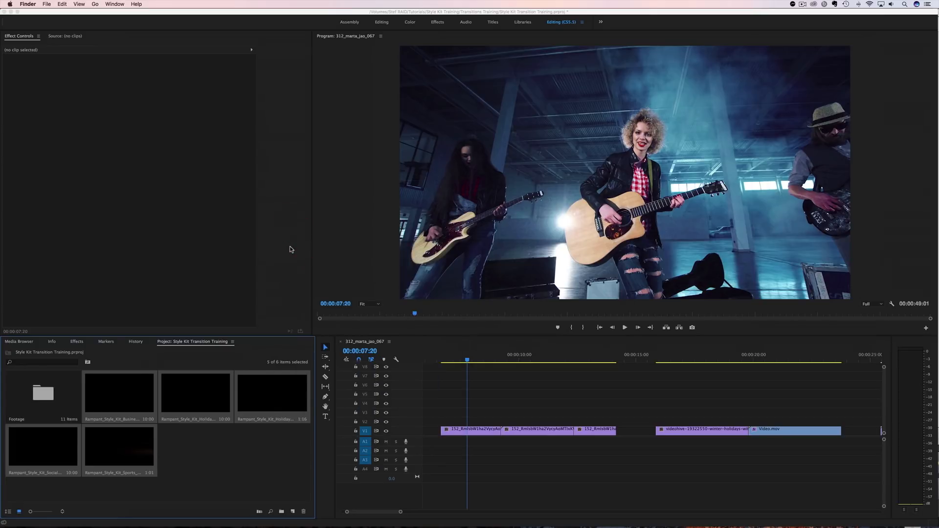
# - Enlarge the project thumbnails and preview the imported transitions, including Rampant_Style_Kit_Business_01_Transition_004.mov
pyautogui.moveTo(31, 512); pyautogui.dragTo(39, 512)
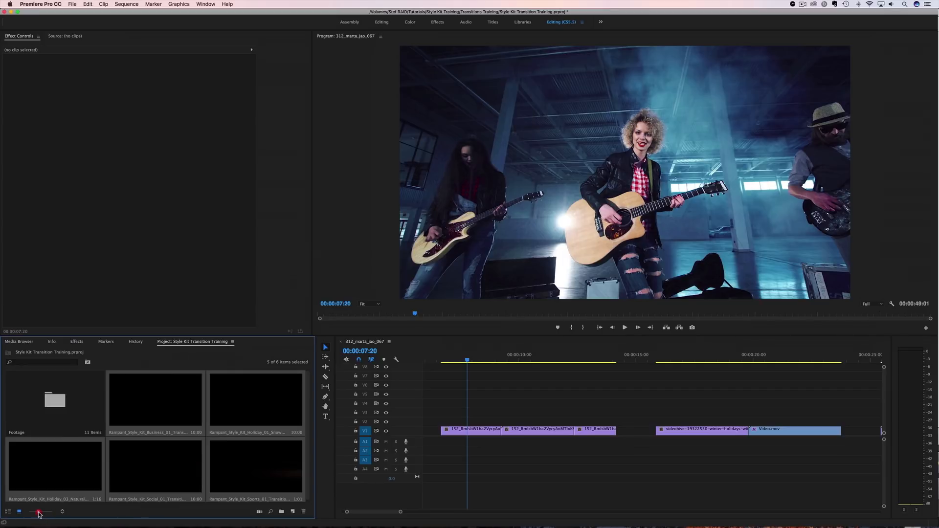
pyautogui.click(227, 493)
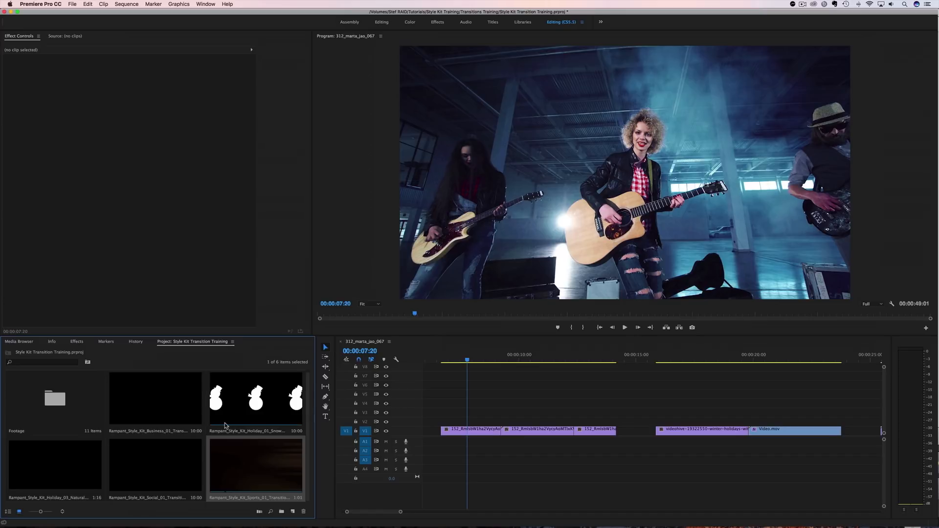
pyautogui.click(110, 426)
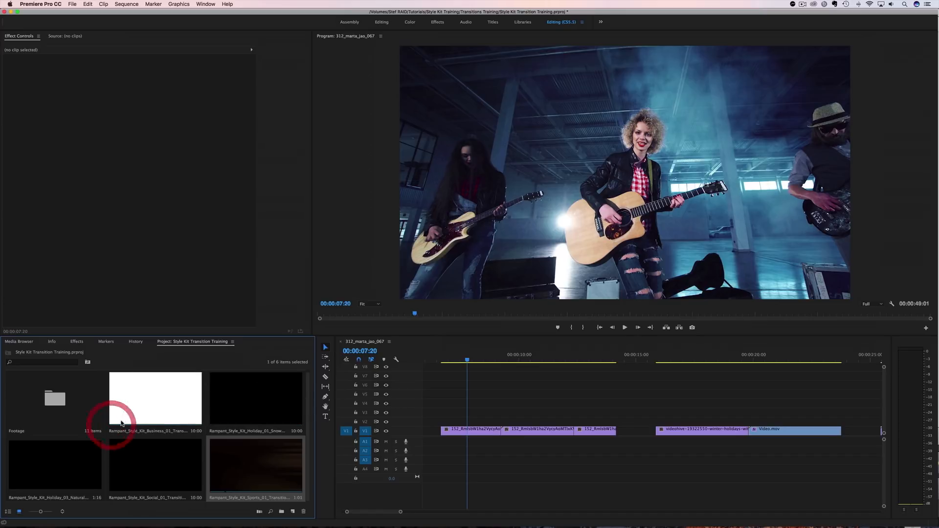
pyautogui.click(118, 427)
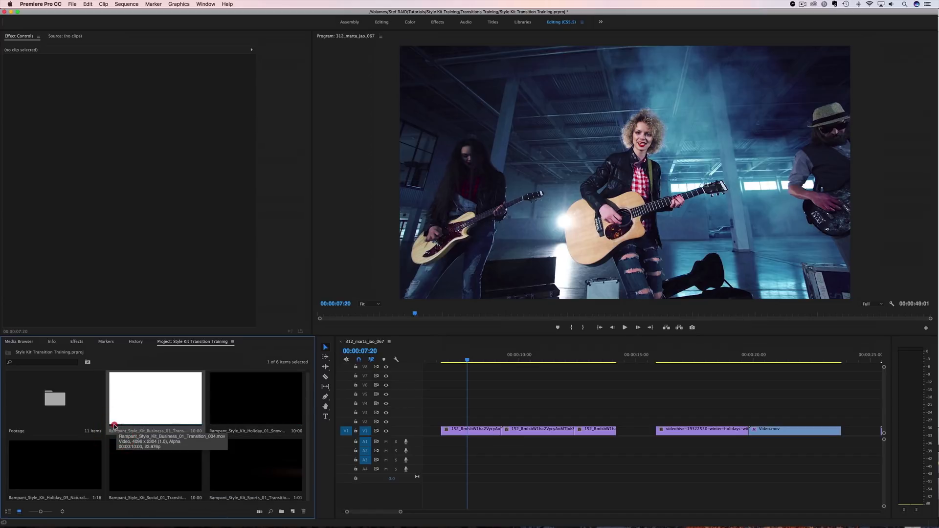
pyautogui.click(118, 425)
pyautogui.click(112, 421)
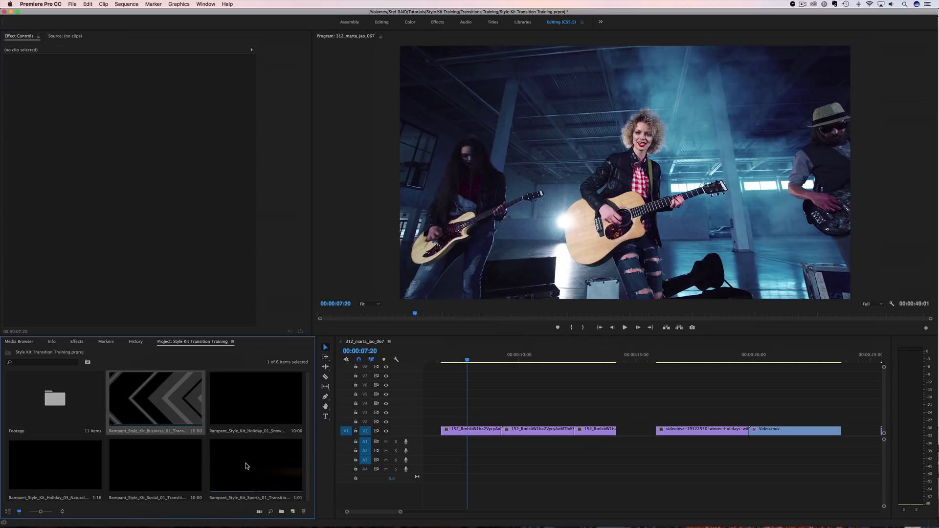
# - Place Rampant_Style_Kit_Sports_01_Transitions_001.mov on track V3 above the first band clip and put the playhead at 00:00:07:17
pyautogui.moveTo(235, 465); pyautogui.dragTo(456, 415)
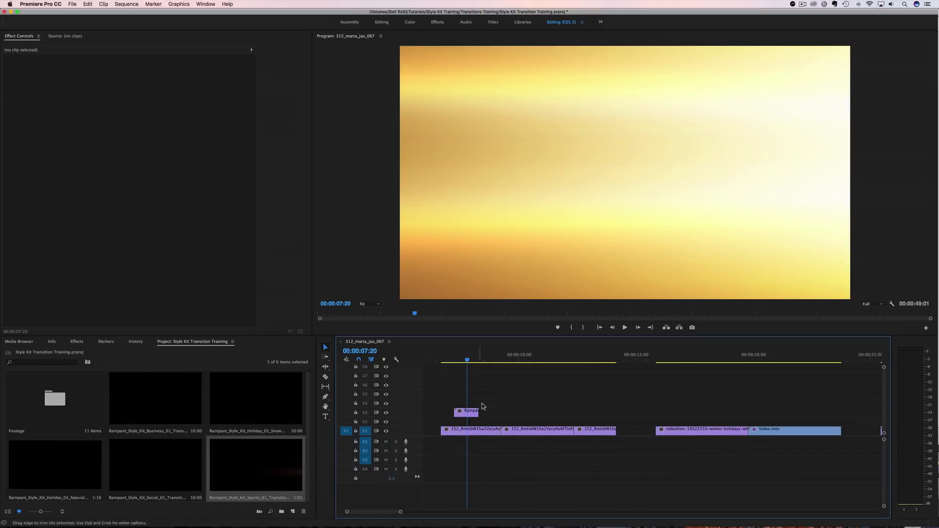
pyautogui.moveTo(467, 362)
pyautogui.mouseDown()
pyautogui.moveTo(456, 362)
pyautogui.moveTo(465, 363)
pyautogui.mouseUp()
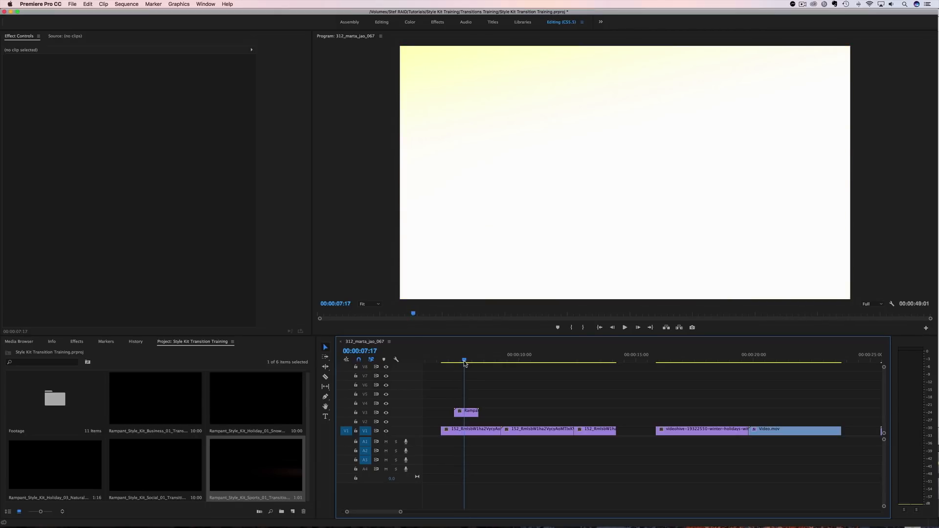
pyautogui.click(465, 413)
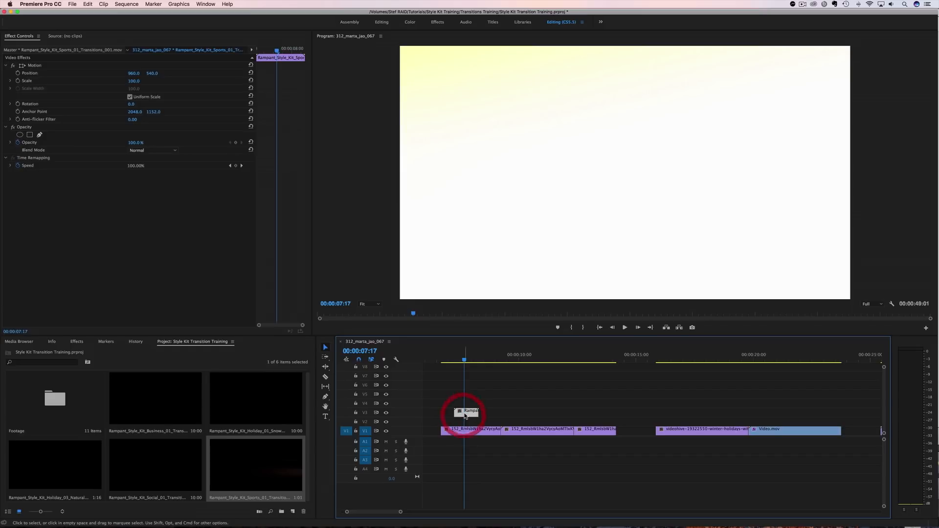
pyautogui.press('m')
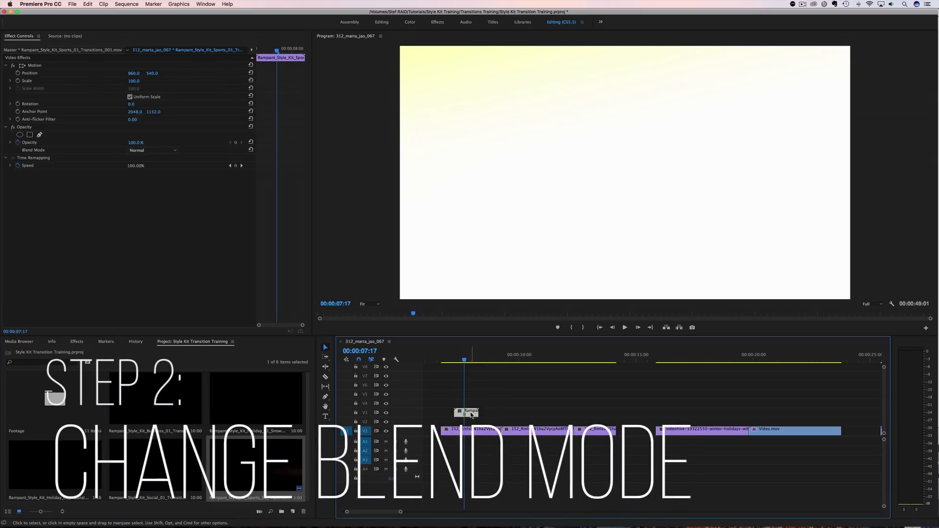
# - Set the Sports transition clip's blend mode to Screen and scrub back to its start to check the effect
pyautogui.click(467, 414)
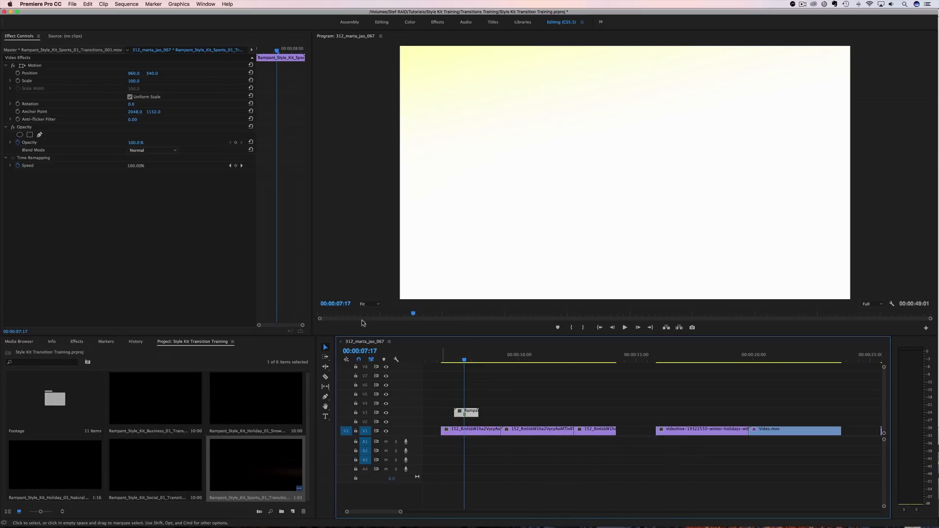
pyautogui.click(145, 152)
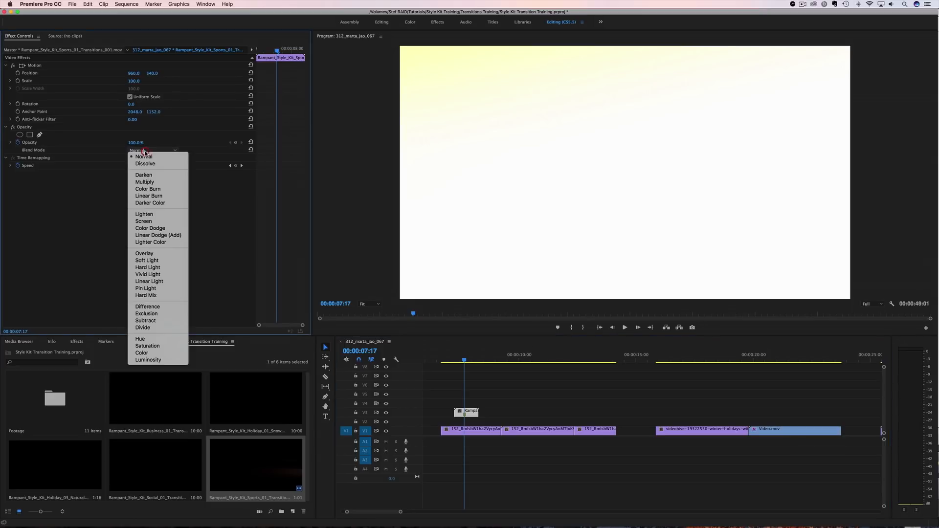
pyautogui.click(147, 222)
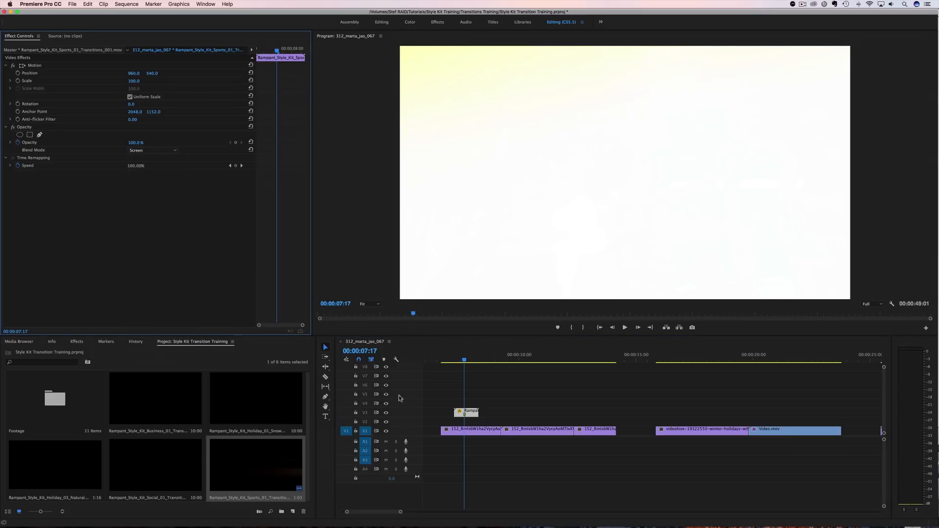
pyautogui.moveTo(465, 362); pyautogui.dragTo(458, 363)
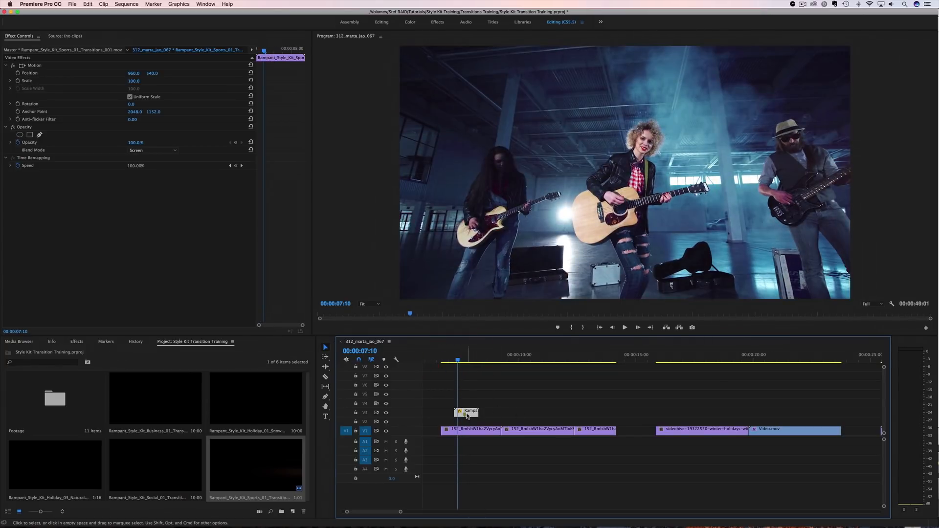
# - Move the Sports transition down to track V2 over the cut between the first two band clips and play it back
pyautogui.moveTo(468, 416); pyautogui.dragTo(502, 429)
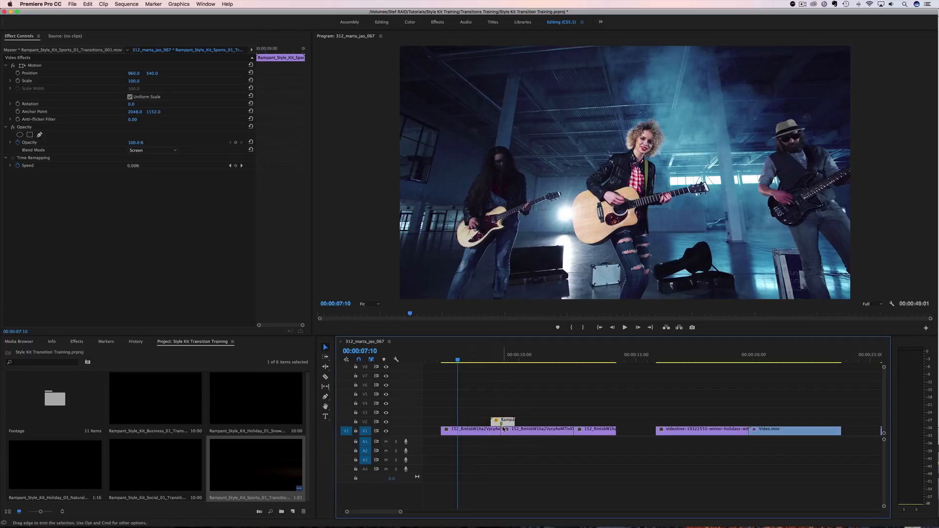
pyautogui.moveTo(503, 364); pyautogui.dragTo(484, 358)
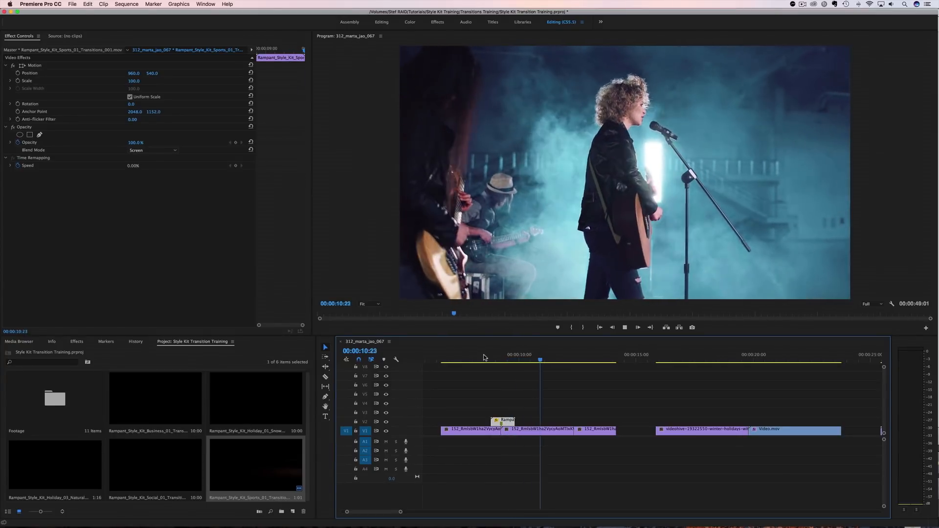
pyautogui.click(482, 361)
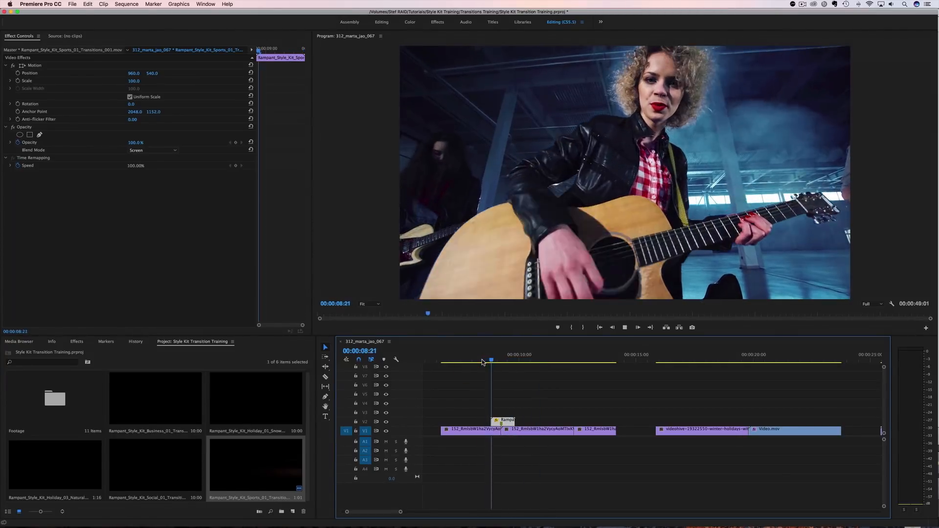
pyautogui.press('space')
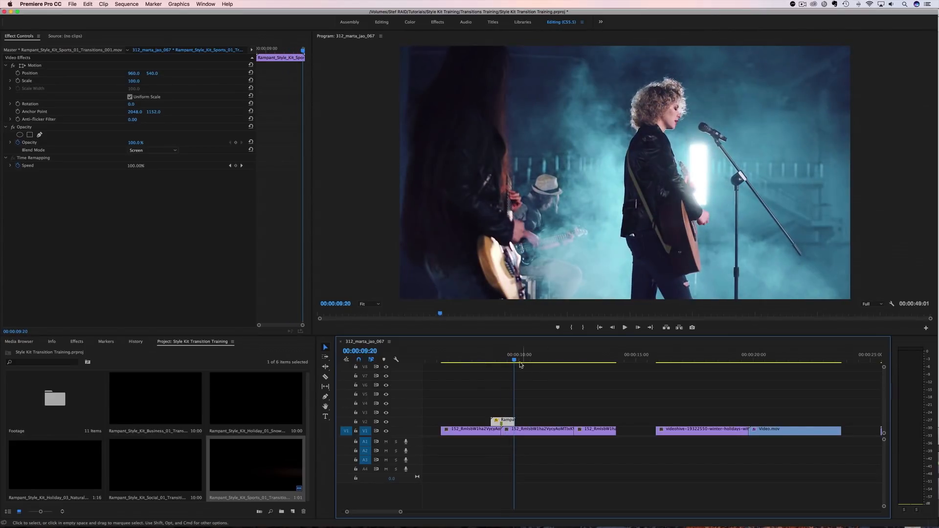
pyautogui.moveTo(512, 361); pyautogui.dragTo(499, 363)
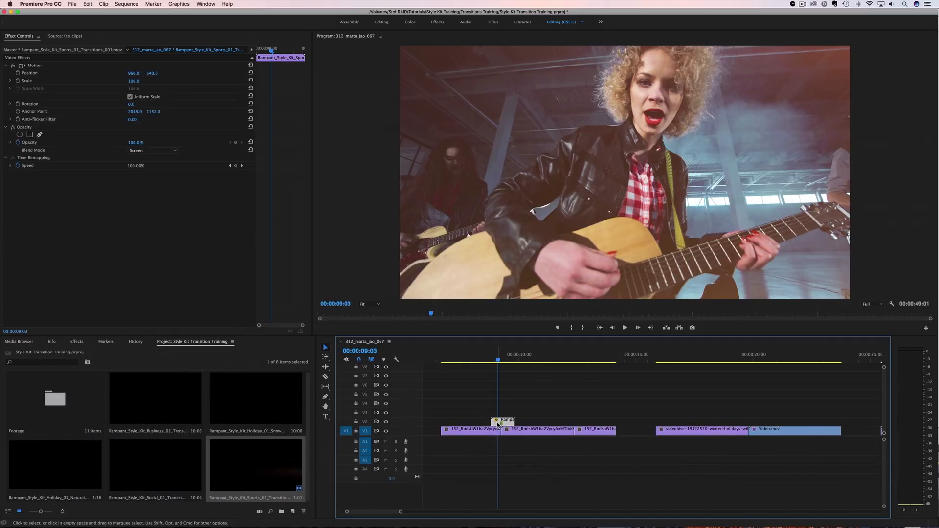
# - Inspect the first band clip's settings and check its frames up to the start of the transition
pyautogui.click(479, 430)
pyautogui.click(455, 364)
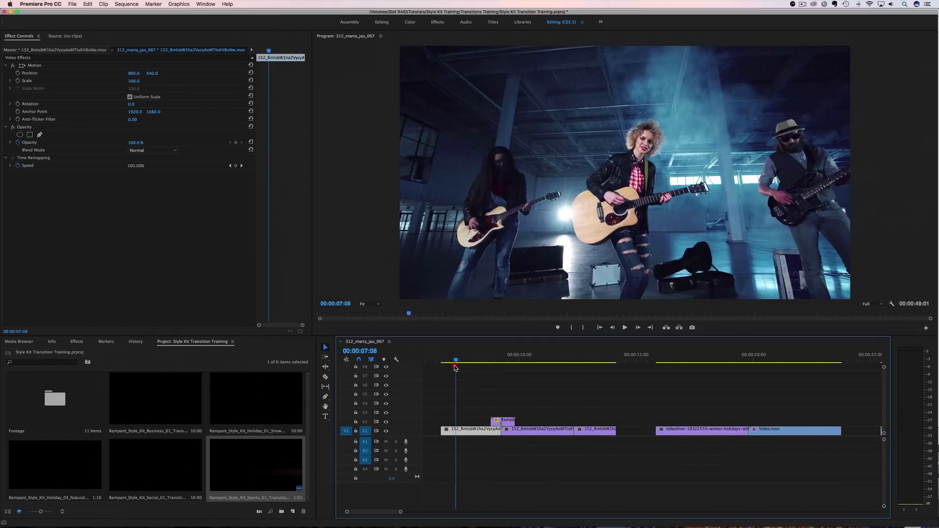
pyautogui.click(478, 362)
pyautogui.click(495, 362)
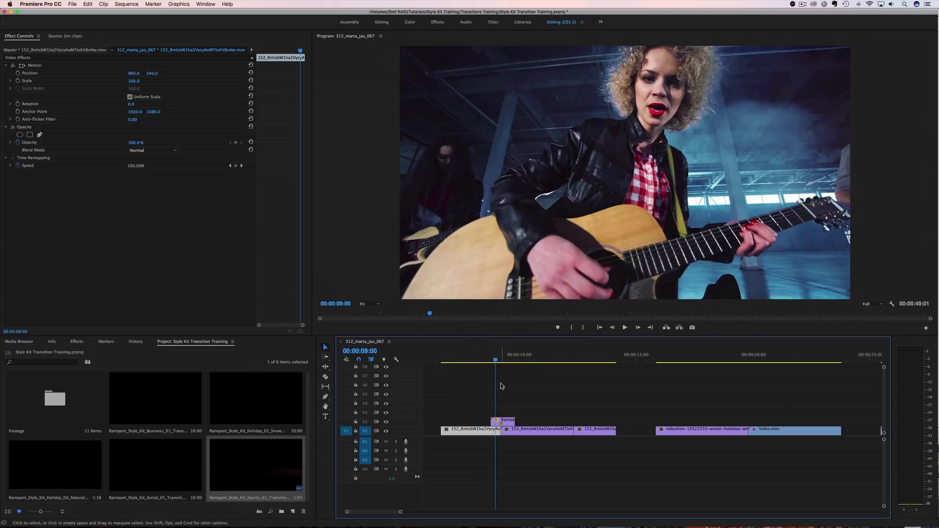
# - Set the program preview zoom to 25% and show the Sports transition clip's bounding box around the frame
pyautogui.click(507, 421)
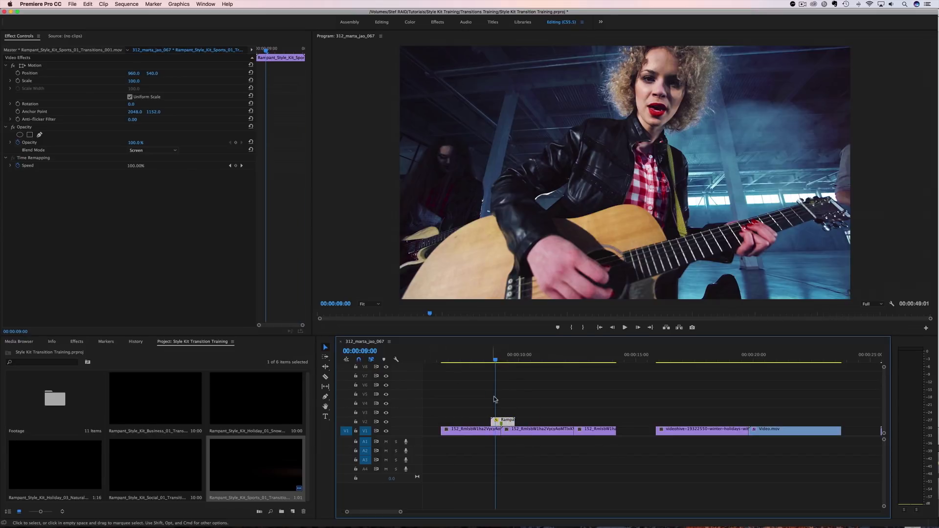
pyautogui.click(369, 304)
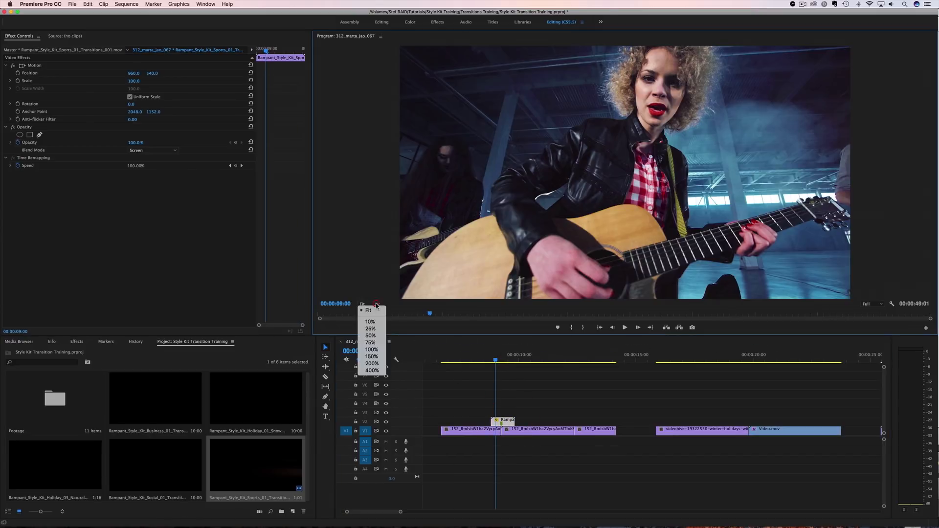
pyautogui.click(373, 329)
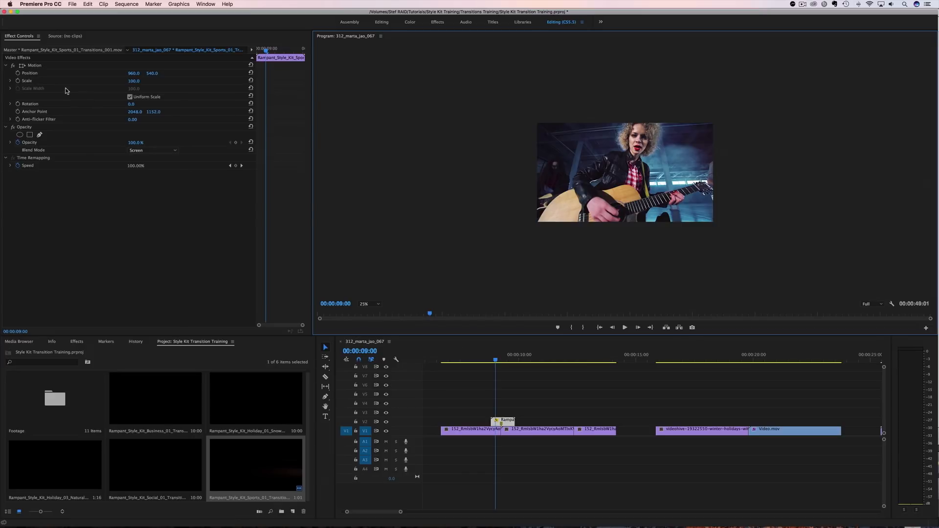
pyautogui.click(32, 74)
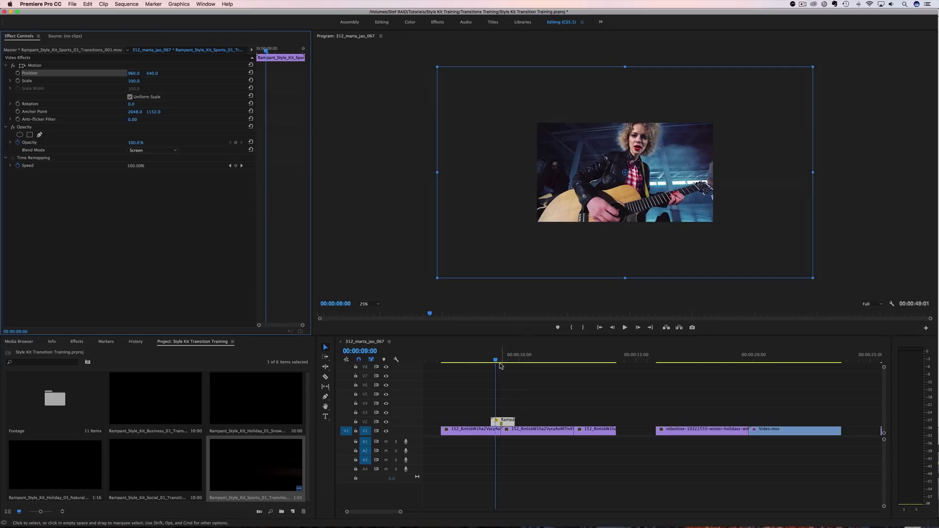
# - Try scaling the Sports transition clip to 50% at 00:00:09:04 and play the cut with it
pyautogui.moveTo(495, 360); pyautogui.dragTo(500, 362)
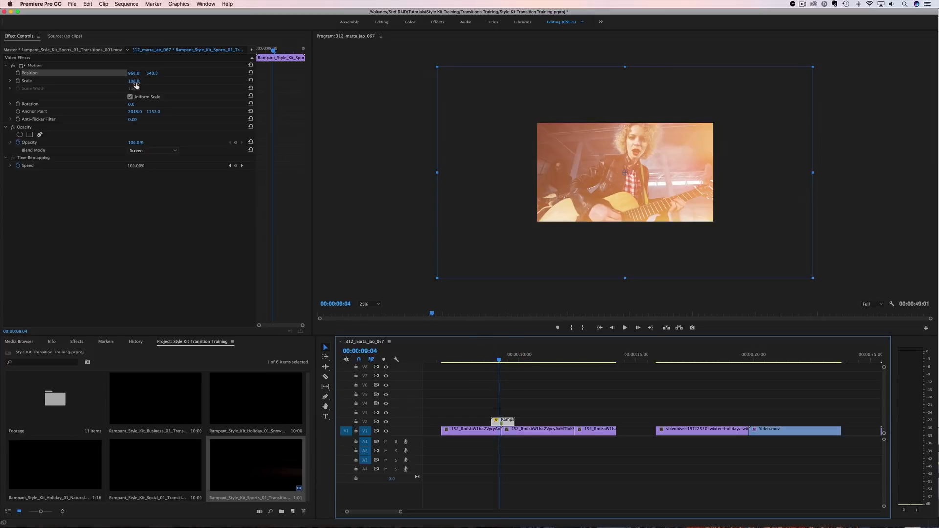
pyautogui.moveTo(135, 83); pyautogui.dragTo(111, 83)
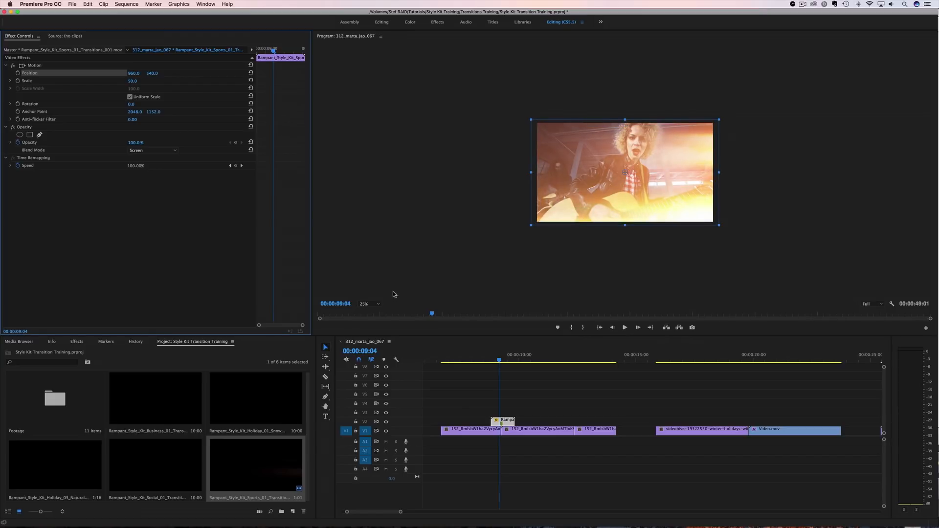
pyautogui.click(479, 363)
pyautogui.press('space')
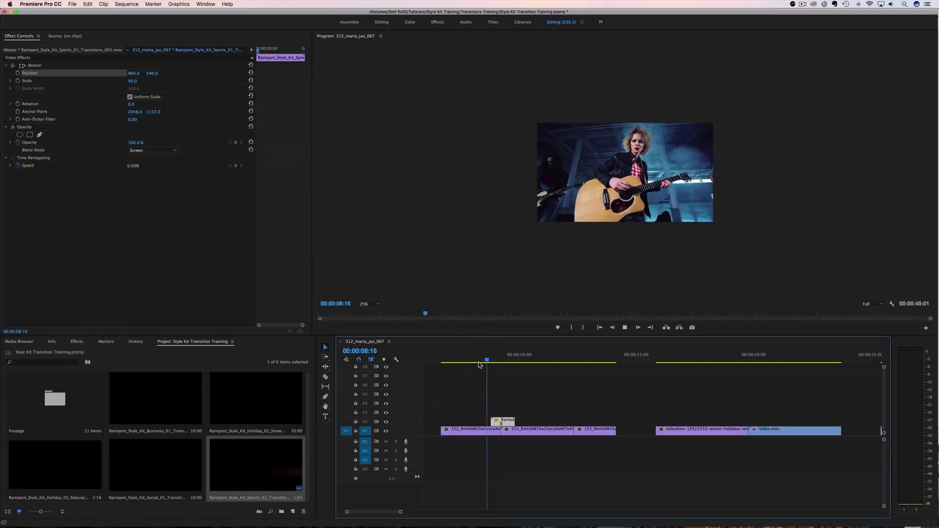
pyautogui.press('space')
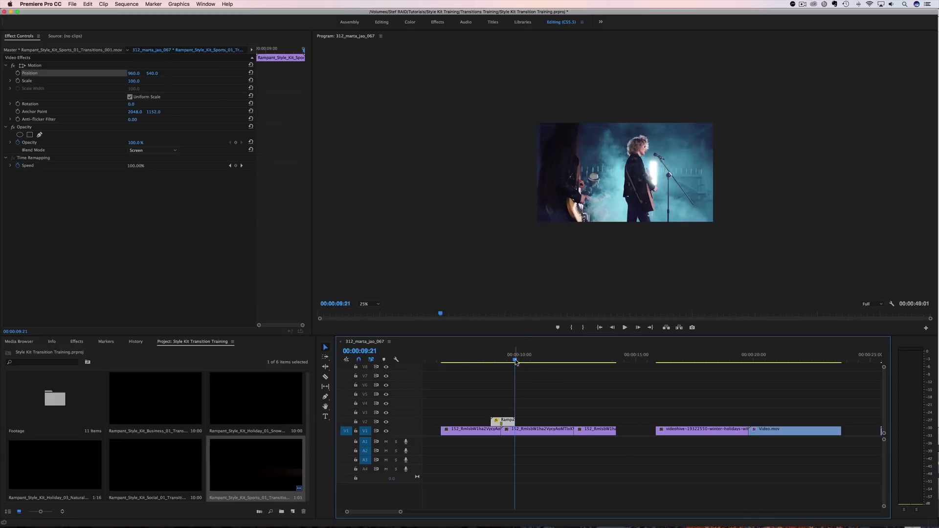
# - Try repositioning the Sports transition clip to 8.0, -16.0 at 00:00:09:10 and play the cut with it
pyautogui.moveTo(500, 355); pyautogui.dragTo(505, 363)
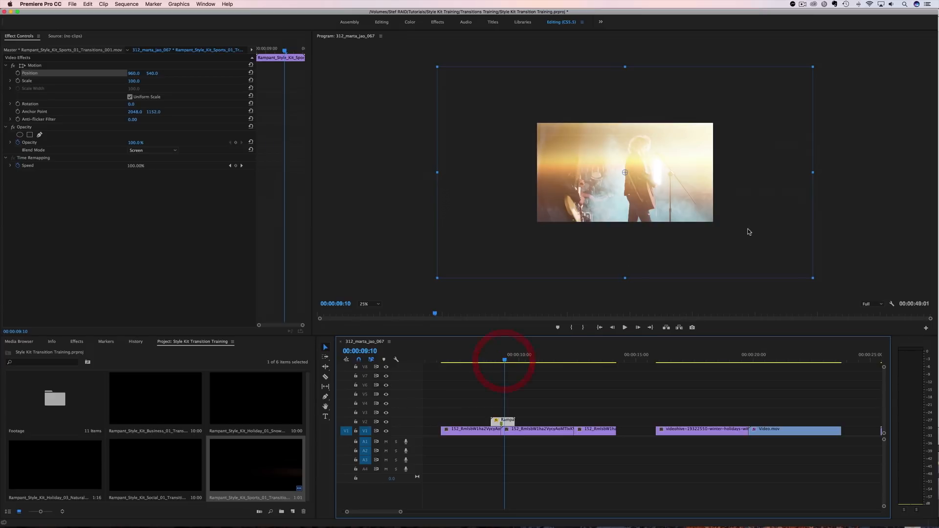
pyautogui.moveTo(748, 232); pyautogui.dragTo(658, 182)
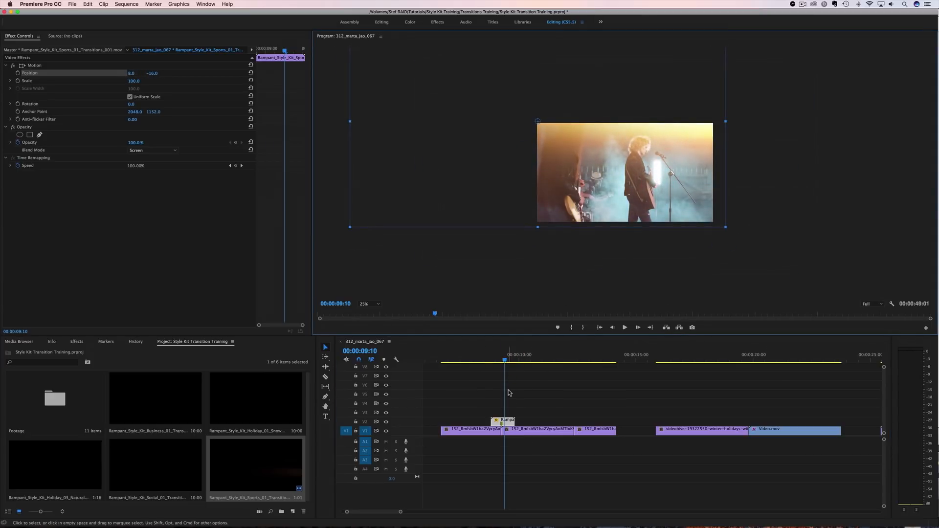
pyautogui.moveTo(504, 361); pyautogui.dragTo(485, 363)
pyautogui.press('space')
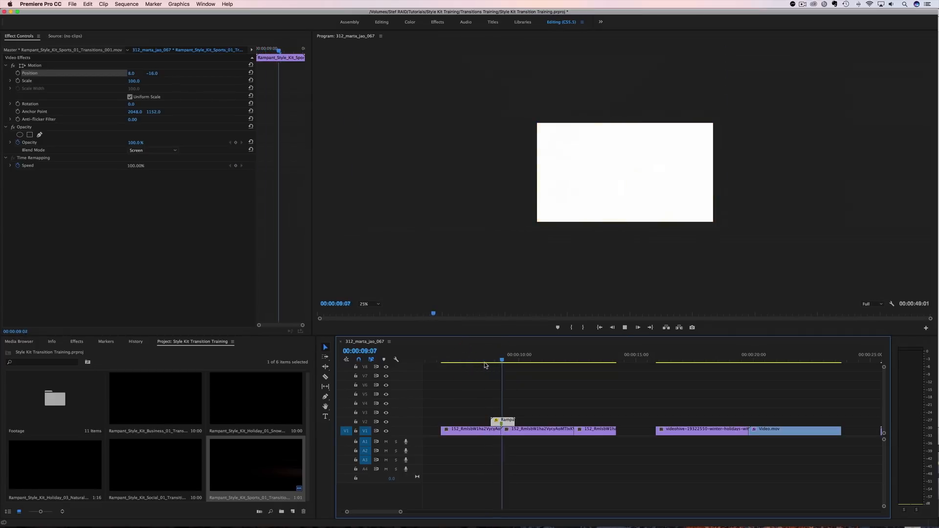
pyautogui.press('space')
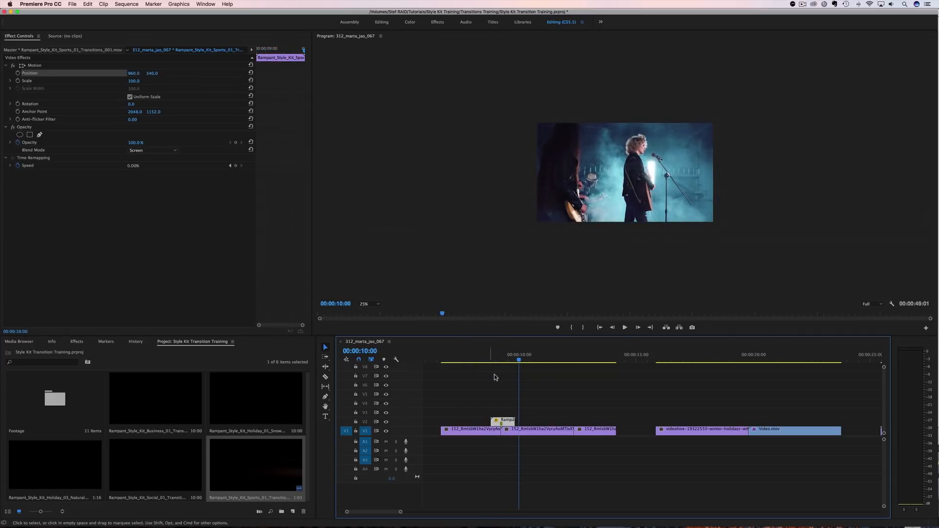
# - Try rotating the Sports transition clip to 42° at 00:00:09:10 and play the cut with it
pyautogui.click(500, 367)
pyautogui.moveTo(498, 367); pyautogui.dragTo(504, 363)
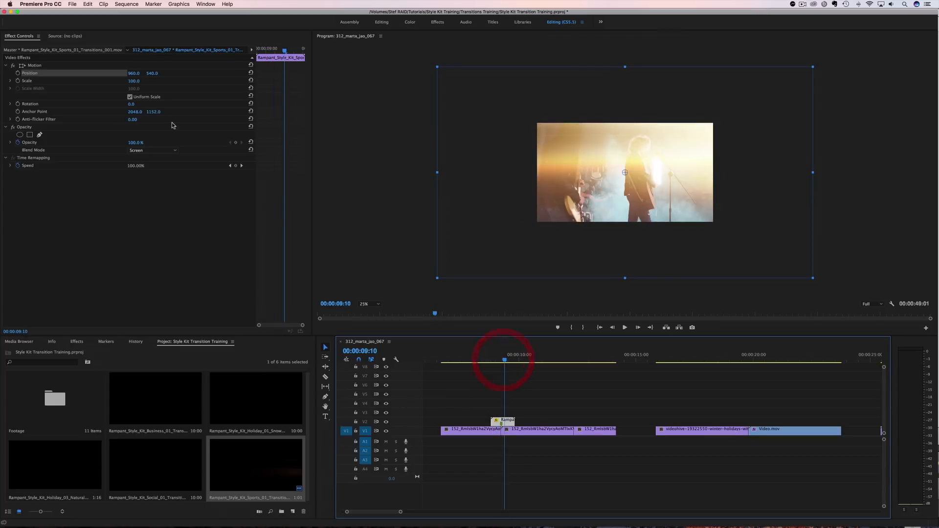
pyautogui.moveTo(131, 104); pyautogui.dragTo(152, 103)
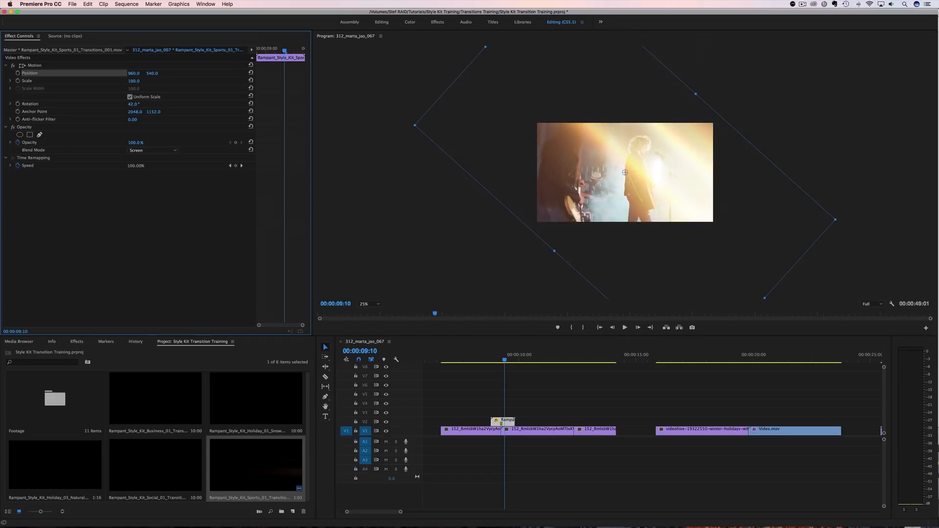
pyautogui.moveTo(504, 363); pyautogui.dragTo(484, 363)
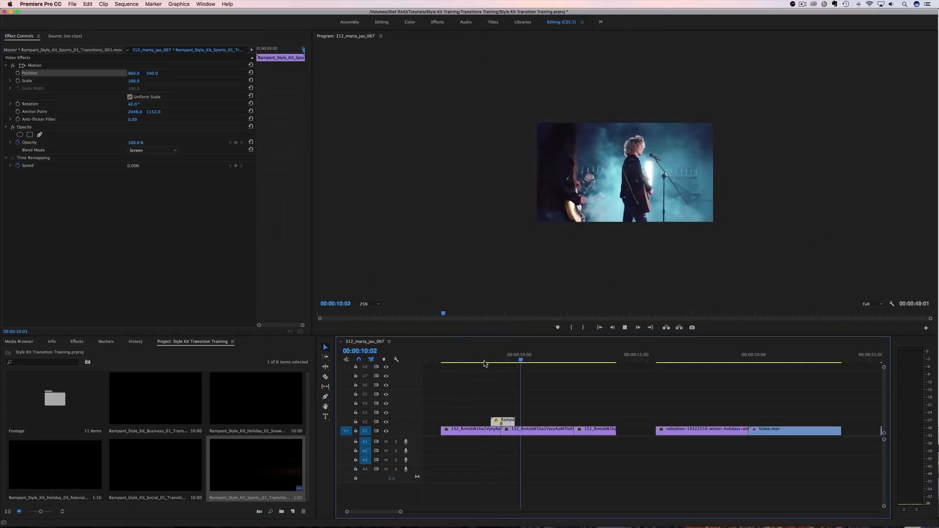
pyautogui.press('space')
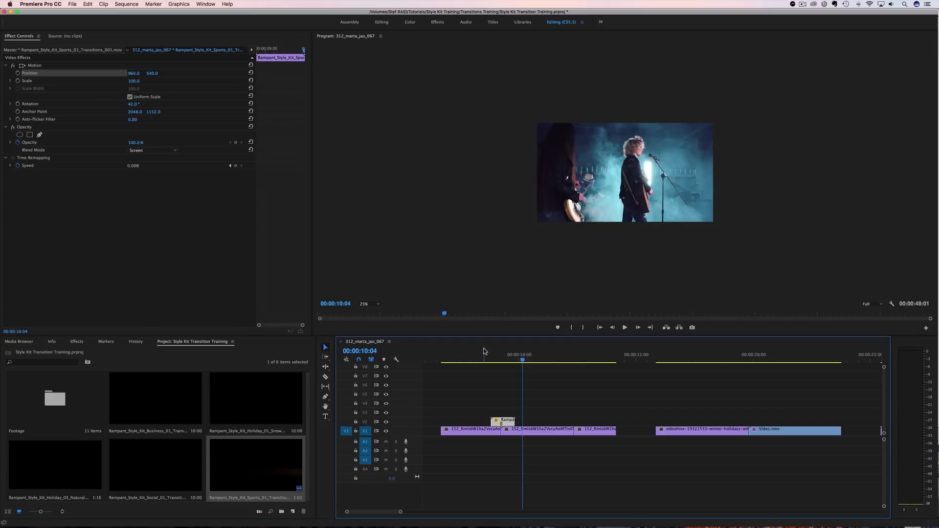
# - Select the Sports transition clip at 00:00:09:05 and turn off keyframing for its opacity
pyautogui.click(497, 361)
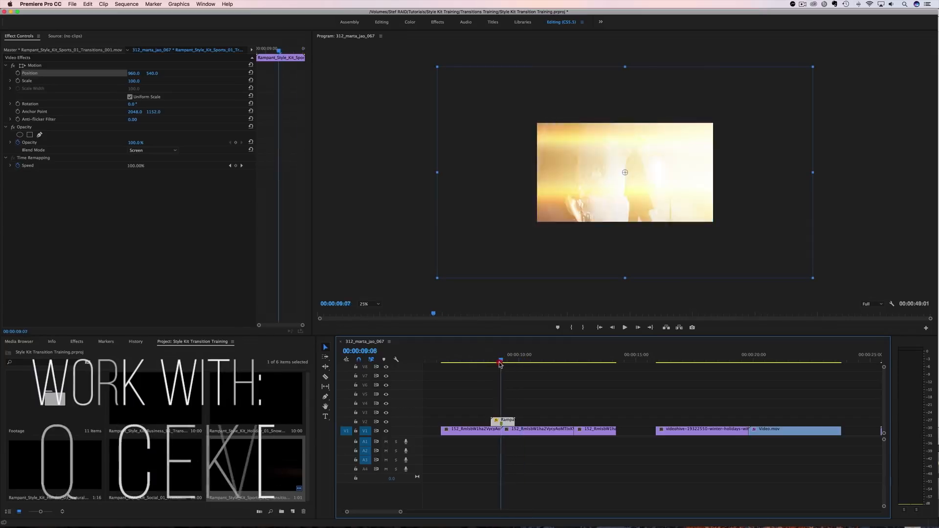
pyautogui.moveTo(497, 363); pyautogui.dragTo(500, 365)
pyautogui.click(500, 422)
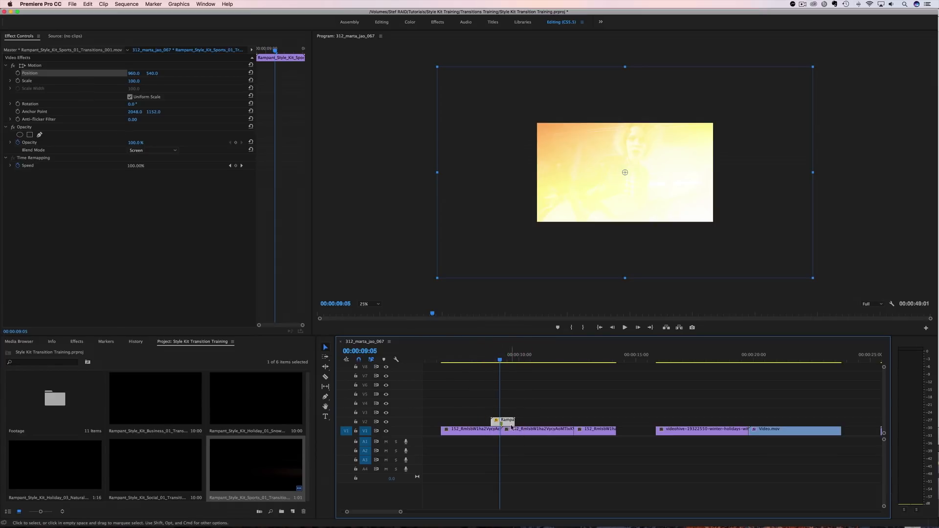
pyautogui.click(19, 143)
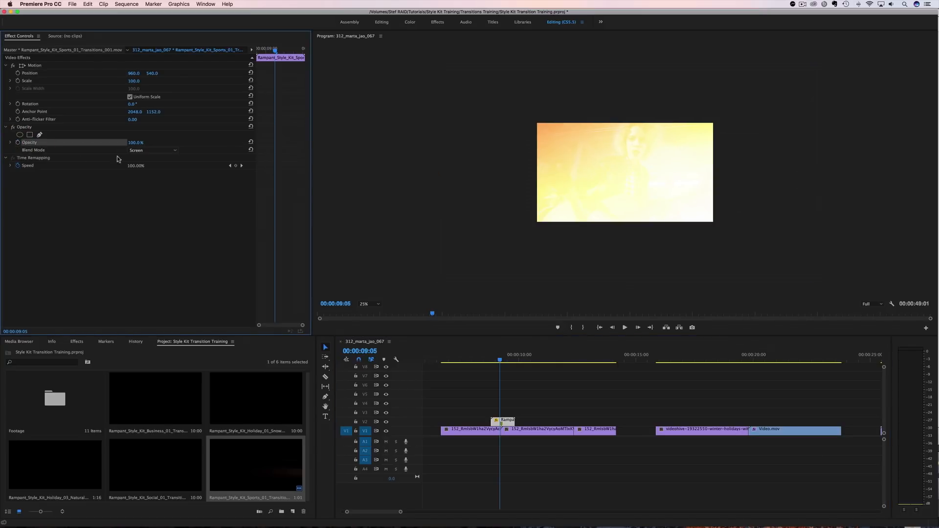
# - Try lowering the Sports transition clip's opacity to 68% and play the cut with it
pyautogui.moveTo(137, 146); pyautogui.dragTo(124, 146)
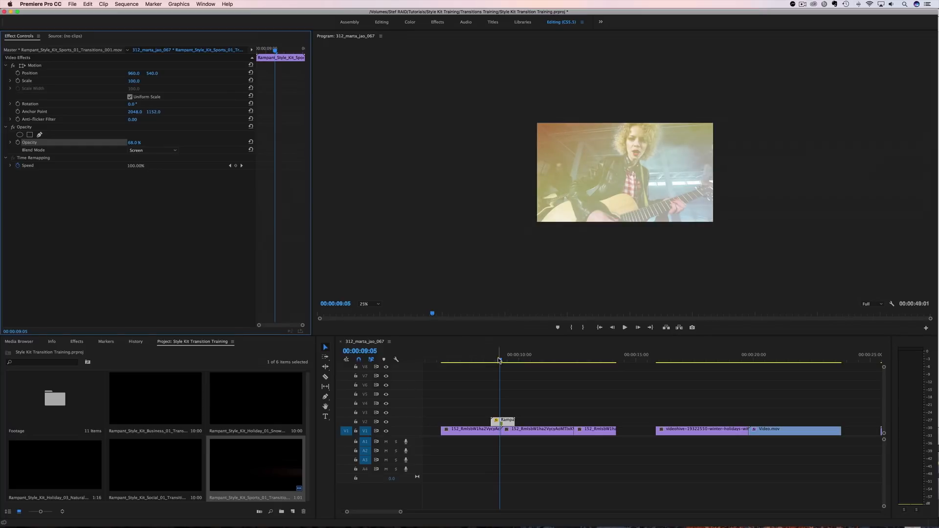
pyautogui.click(481, 361)
pyautogui.press('space')
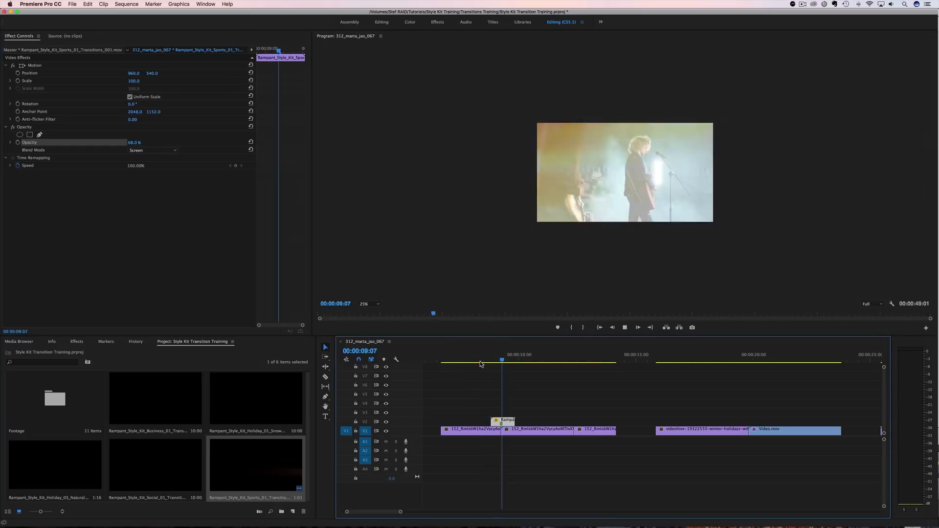
pyautogui.press('space')
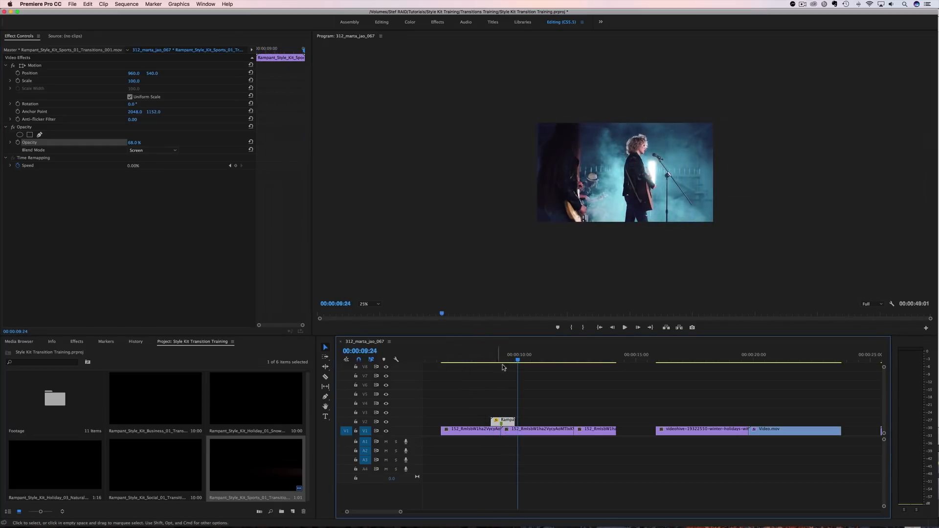
# - Try different opacity levels on the Sports transition clip, ending at 78%, and play the cut with that setting
pyautogui.moveTo(515, 363); pyautogui.dragTo(500, 363)
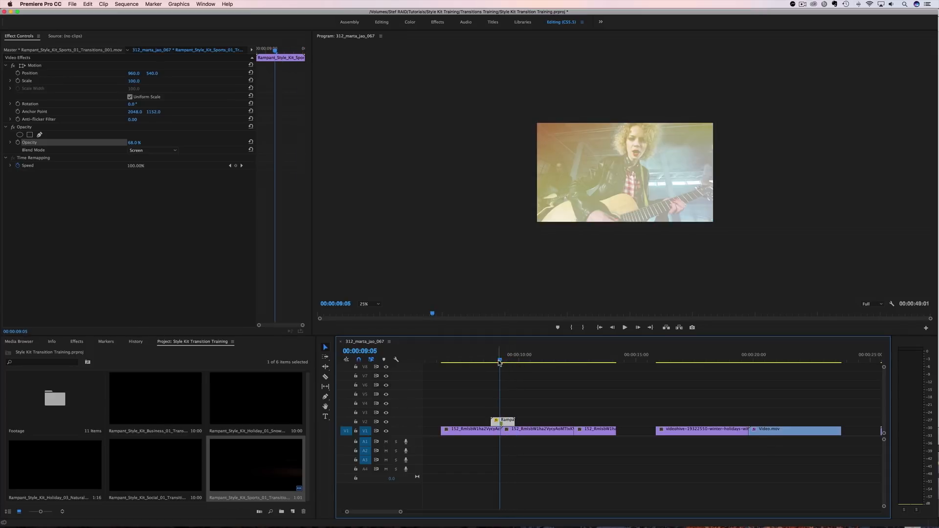
pyautogui.click(135, 147)
pyautogui.moveTo(135, 143); pyautogui.dragTo(129, 142)
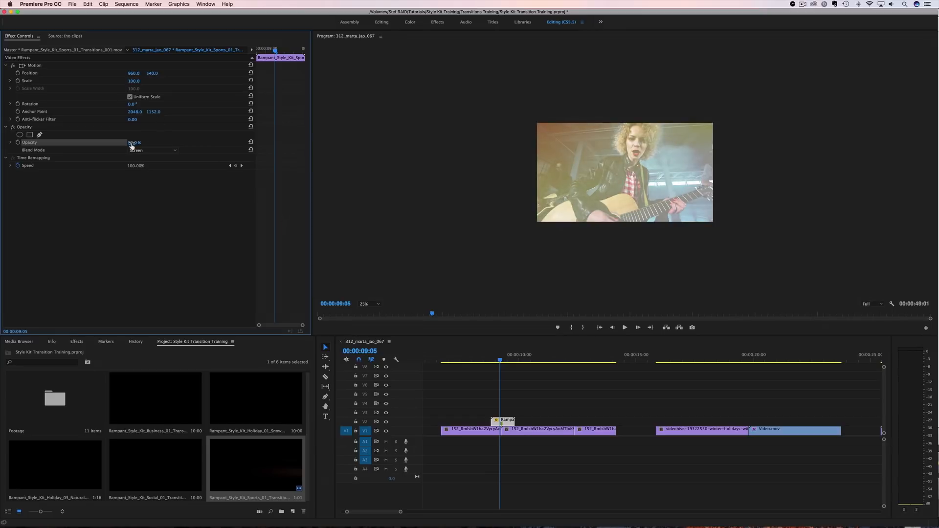
pyautogui.moveTo(131, 143); pyautogui.dragTo(139, 142)
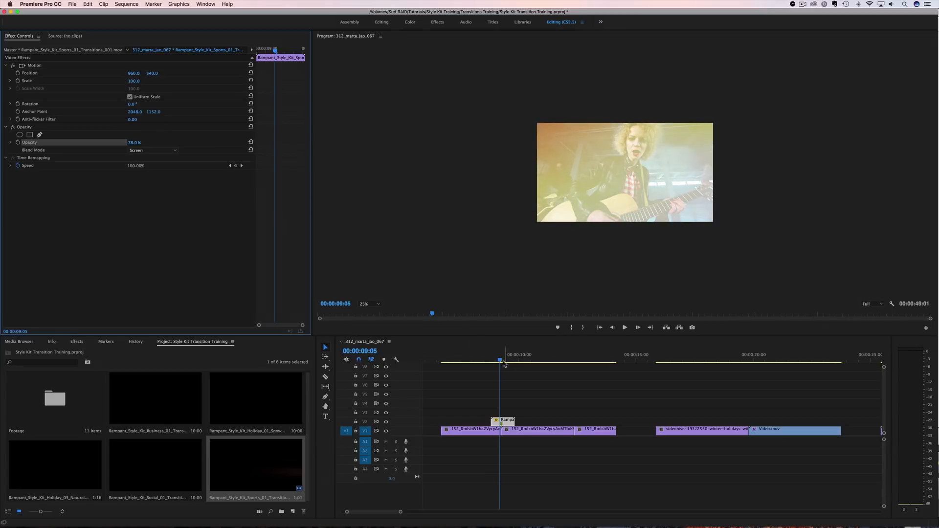
pyautogui.click(478, 362)
pyautogui.press('space')
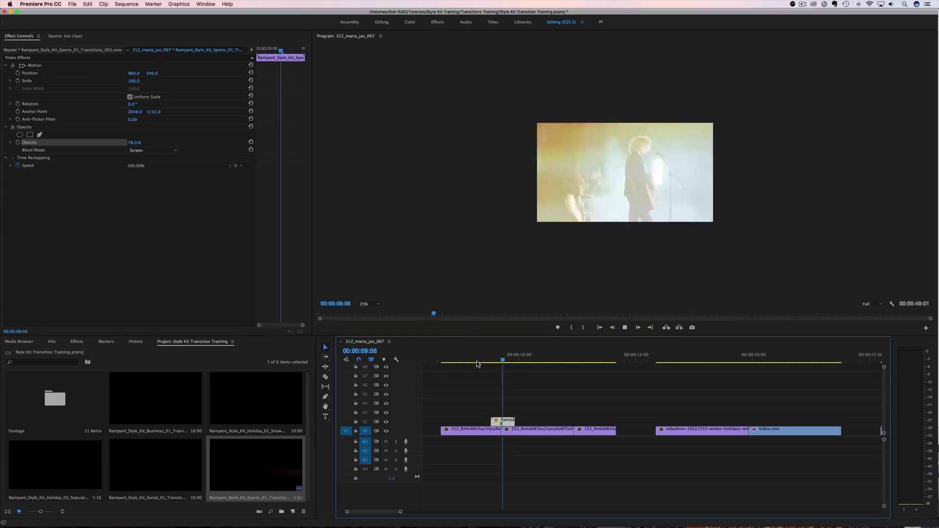
pyautogui.press('space')
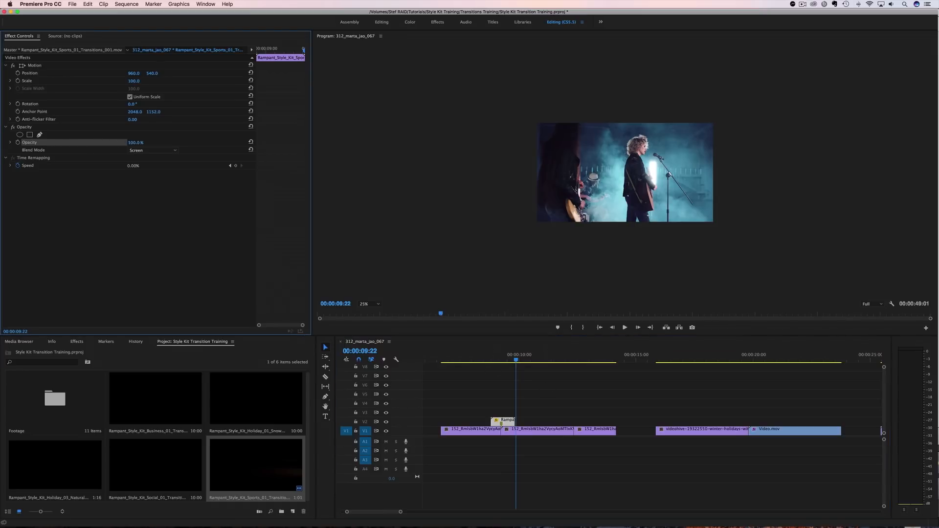
# - Clear the effects search and apply the Tint effect from the Color Correction video effects to the Sports transition clip
pyautogui.click(508, 362)
pyautogui.moveTo(509, 362); pyautogui.dragTo(501, 362)
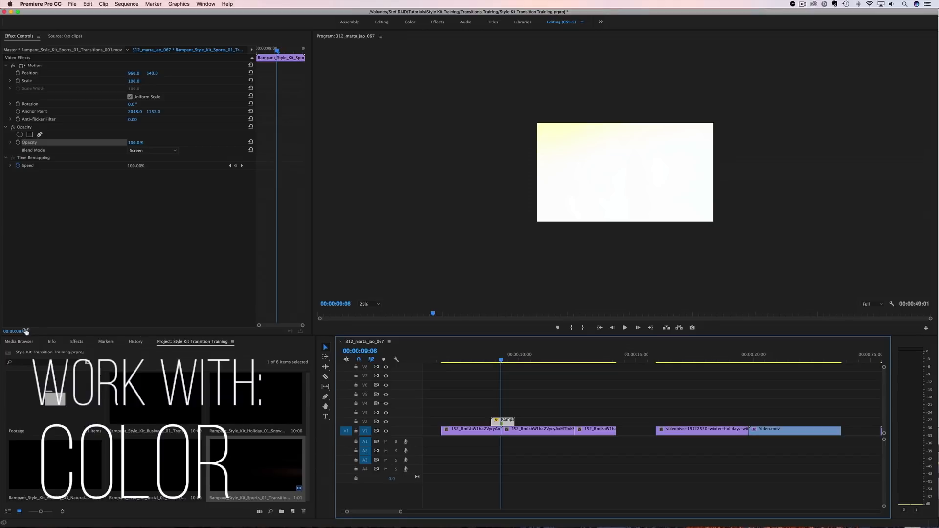
pyautogui.click(77, 343)
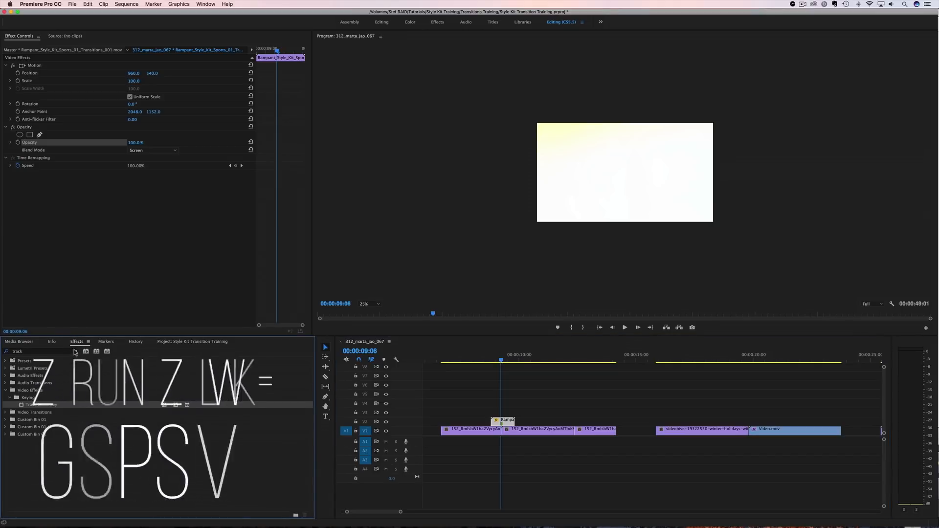
pyautogui.click(75, 352)
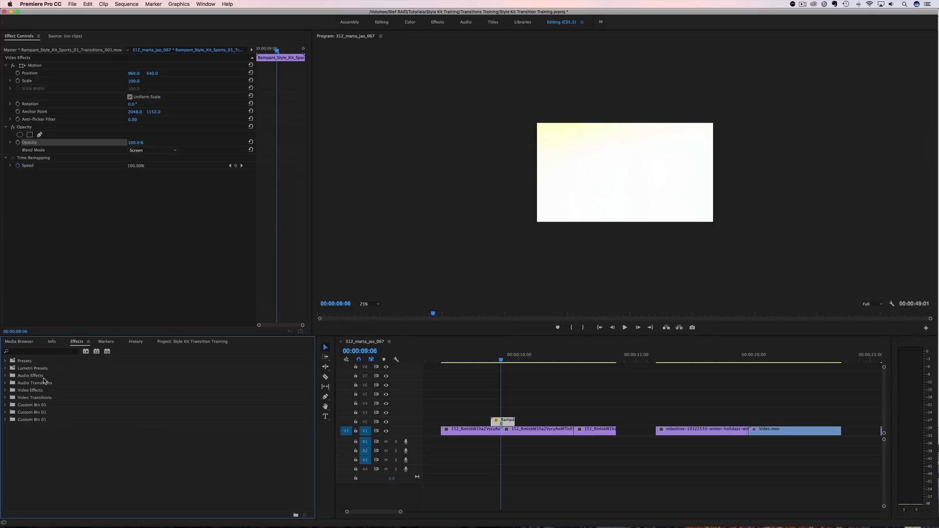
pyautogui.click(5, 391)
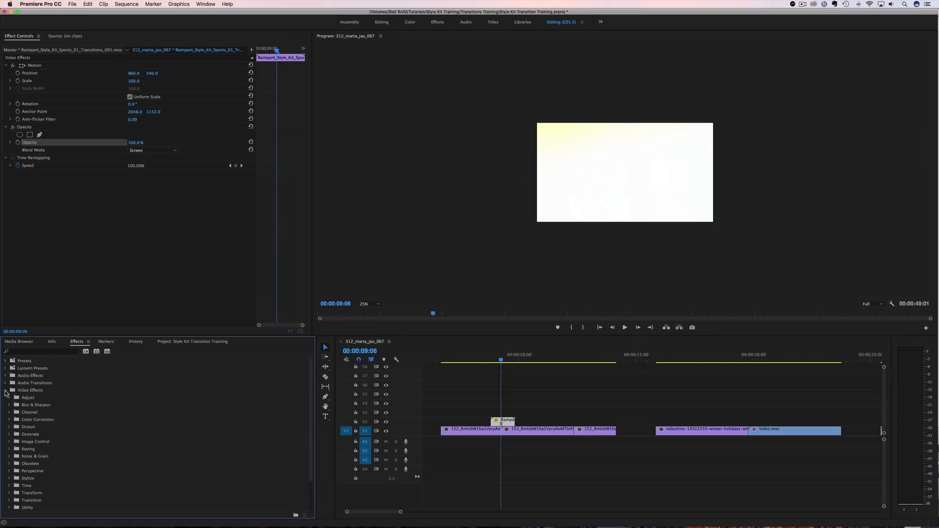
pyautogui.click(10, 421)
pyautogui.scroll(-2, 37, 423)
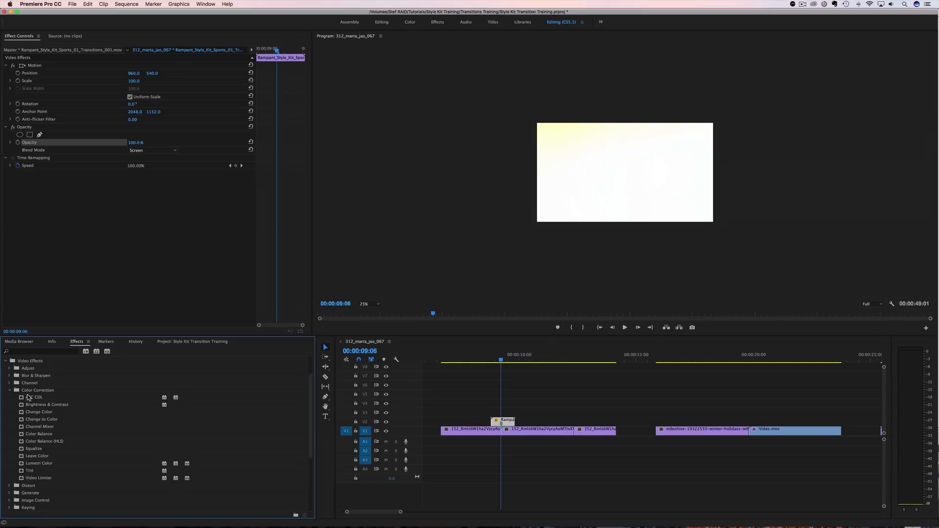
pyautogui.click(30, 473)
pyautogui.moveTo(25, 472); pyautogui.dragTo(494, 422)
# - Set the Tint effect's Map White To color to a pinkish red while viewing the transition at 00:00:09:04
pyautogui.moveTo(500, 363); pyautogui.dragTo(495, 361)
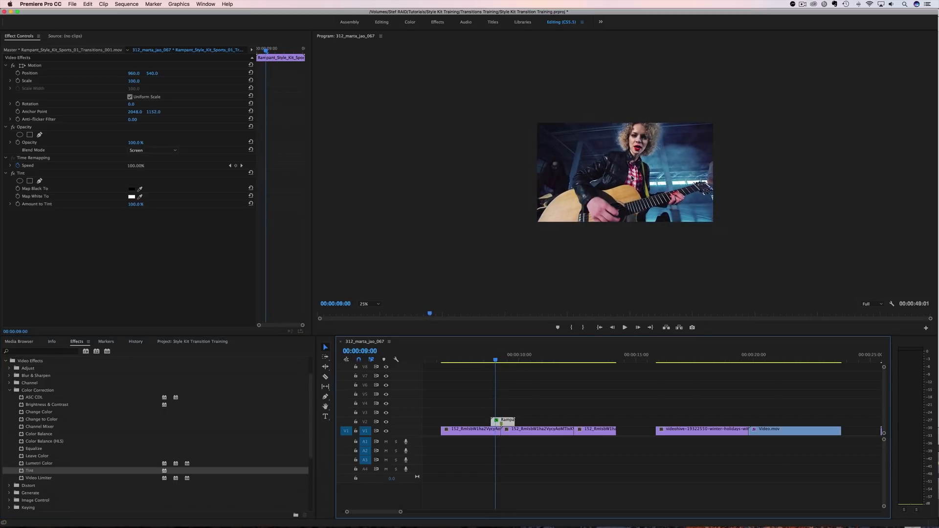
pyautogui.moveTo(498, 364); pyautogui.dragTo(499, 362)
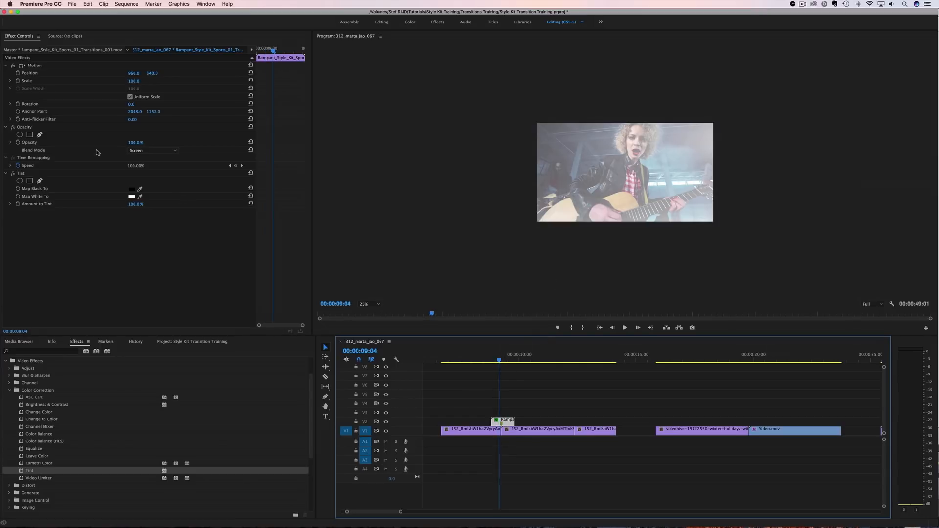
pyautogui.click(132, 197)
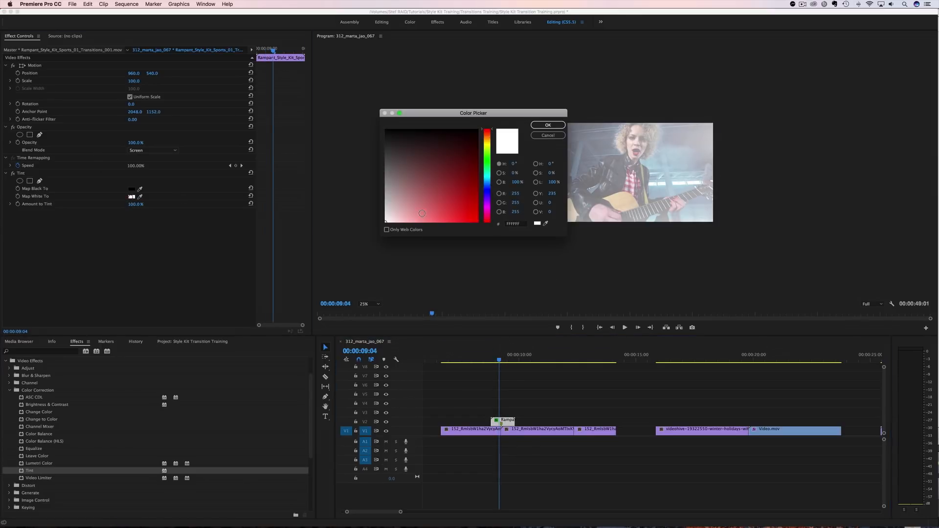
pyautogui.moveTo(487, 212); pyautogui.dragTo(427, 219)
pyautogui.click(540, 126)
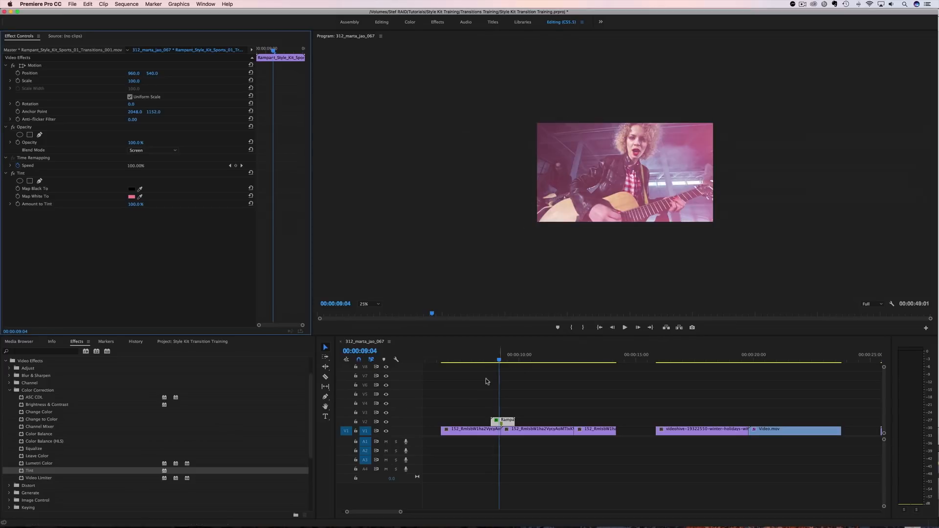
# - Play the cut between the first two band clips from before the transition to review the pink tint
pyautogui.moveTo(499, 360)
pyautogui.mouseDown()
pyautogui.moveTo(487, 361)
pyautogui.moveTo(511, 362)
pyautogui.moveTo(488, 363)
pyautogui.mouseUp()
pyautogui.press('space')
pyautogui.press('space')
pyautogui.press('space')
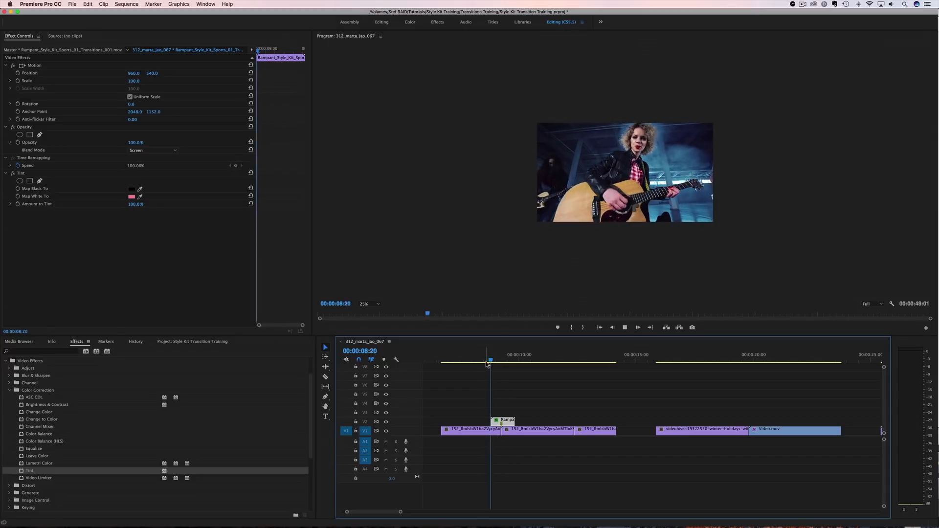
pyautogui.press('space')
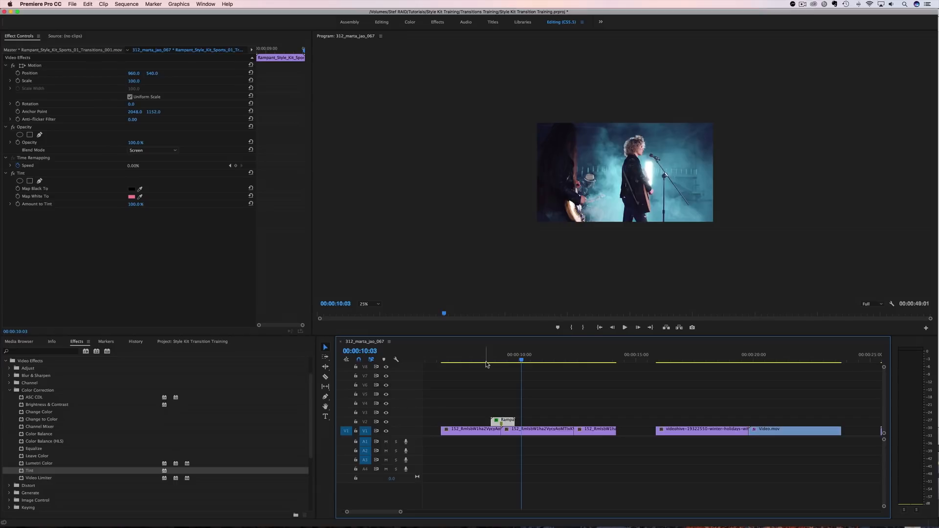
# - Place the Holiday_03 Natural Flare transition from the project on track V2 over the cut between the second and third band clips
pyautogui.moveTo(487, 364); pyautogui.dragTo(553, 366)
pyautogui.click(183, 342)
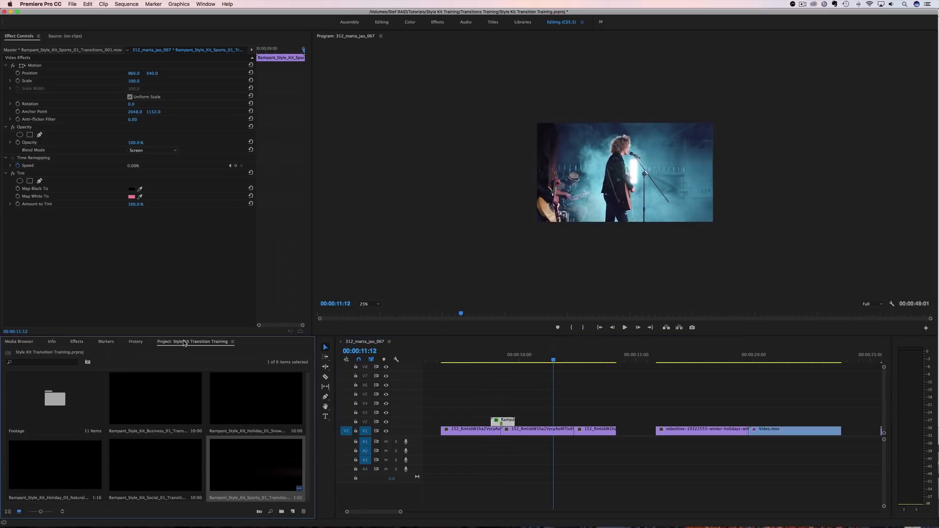
pyautogui.click(41, 475)
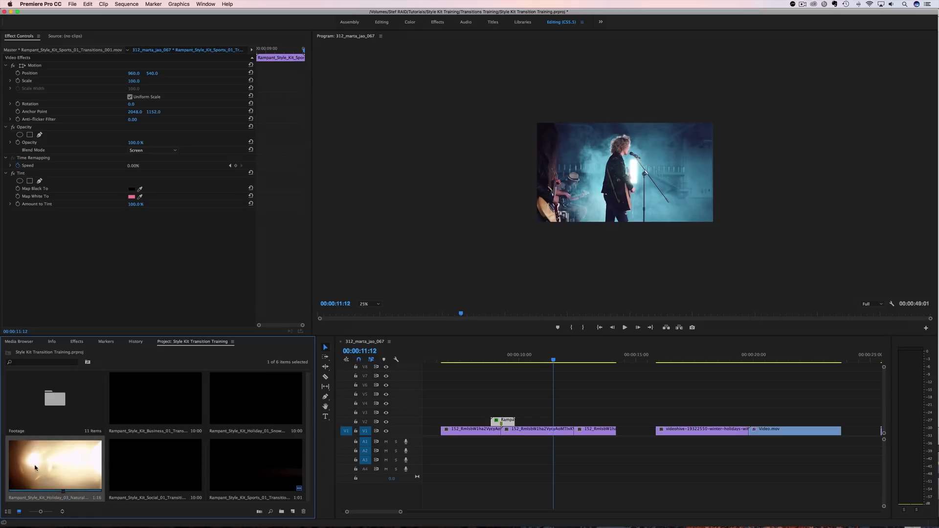
pyautogui.moveTo(48, 476); pyautogui.dragTo(562, 420)
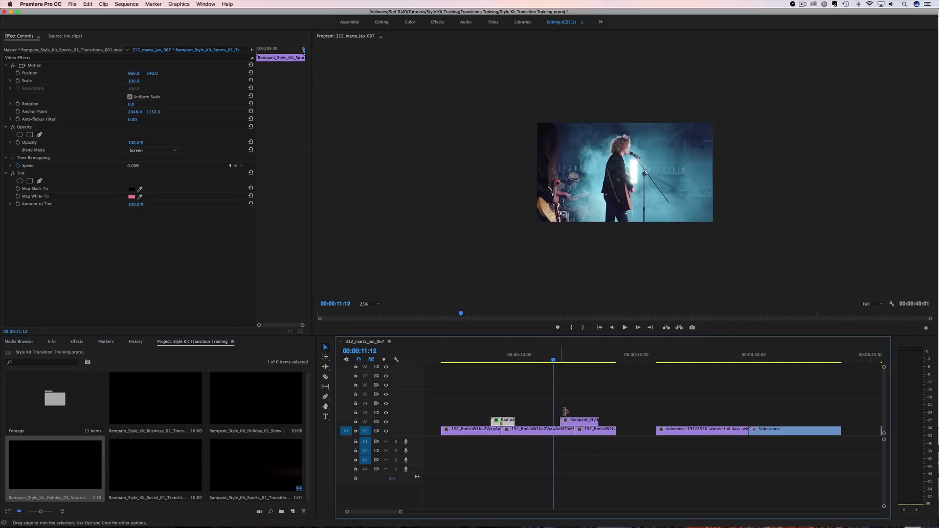
# - Scrub to the Holiday flare's white-out at 00:00:12:09, select the flare clip and add a marker to it there
pyautogui.click(560, 361)
pyautogui.moveTo(560, 361); pyautogui.dragTo(576, 362)
pyautogui.click(571, 419)
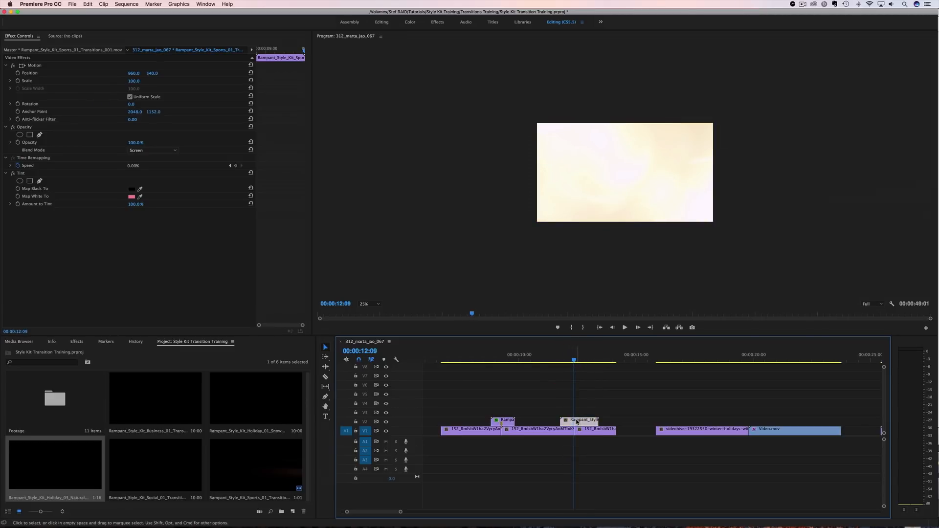
pyautogui.press('m')
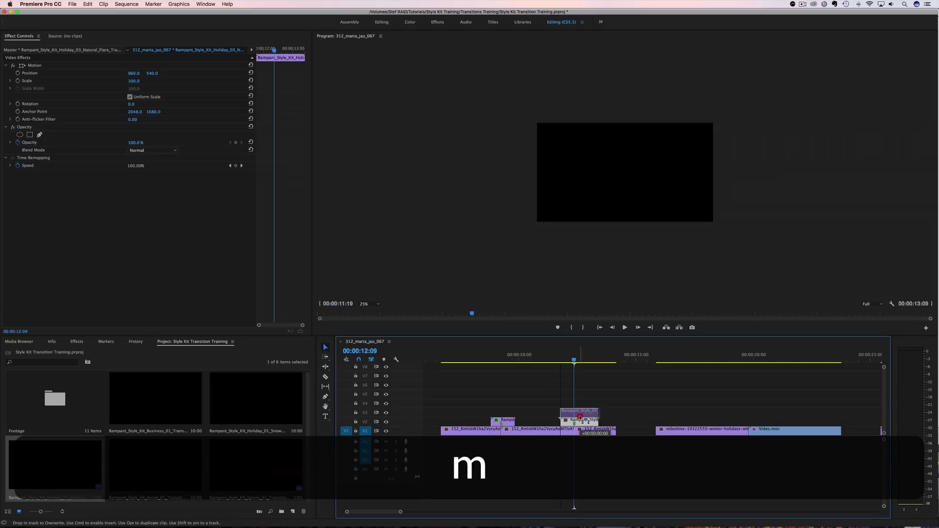
# - Set the Holiday flare clip's blend mode to Screen and play the transition from just before the flare
pyautogui.click(571, 363)
pyautogui.moveTo(571, 364); pyautogui.dragTo(574, 362)
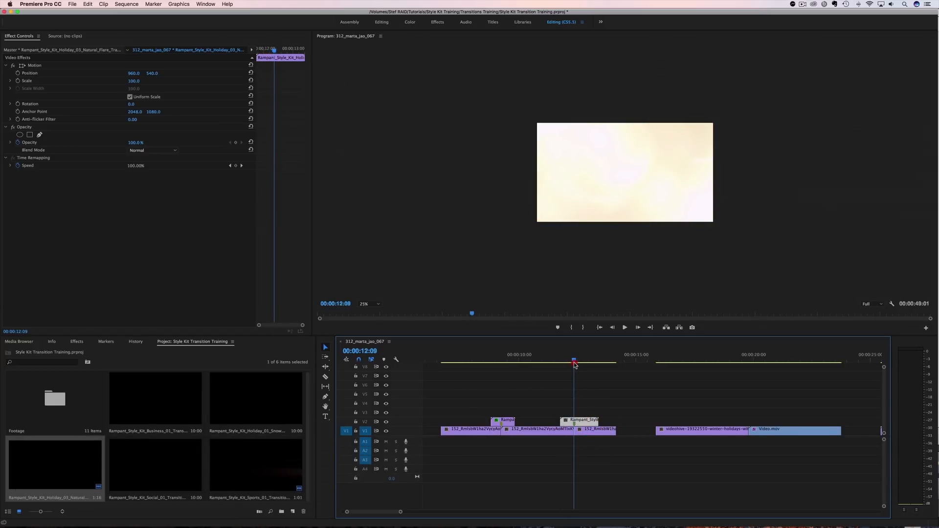
pyautogui.click(153, 151)
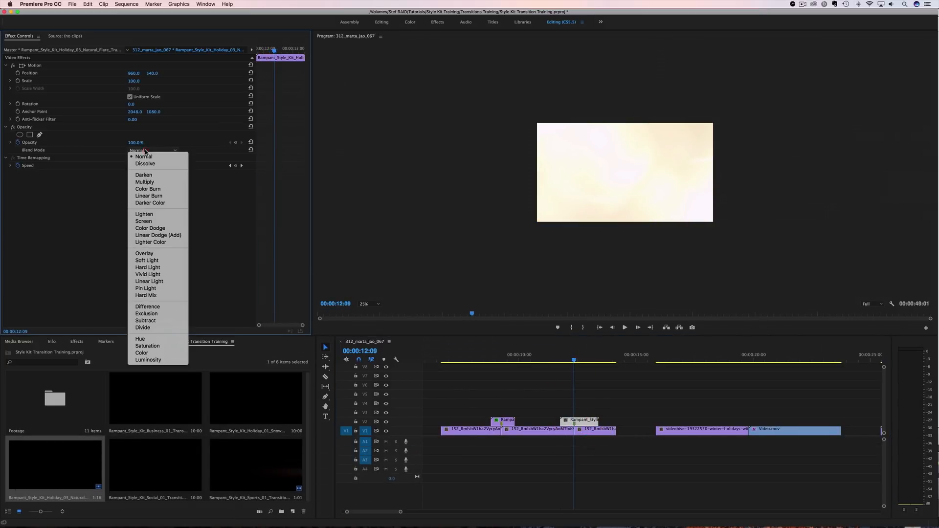
pyautogui.click(142, 222)
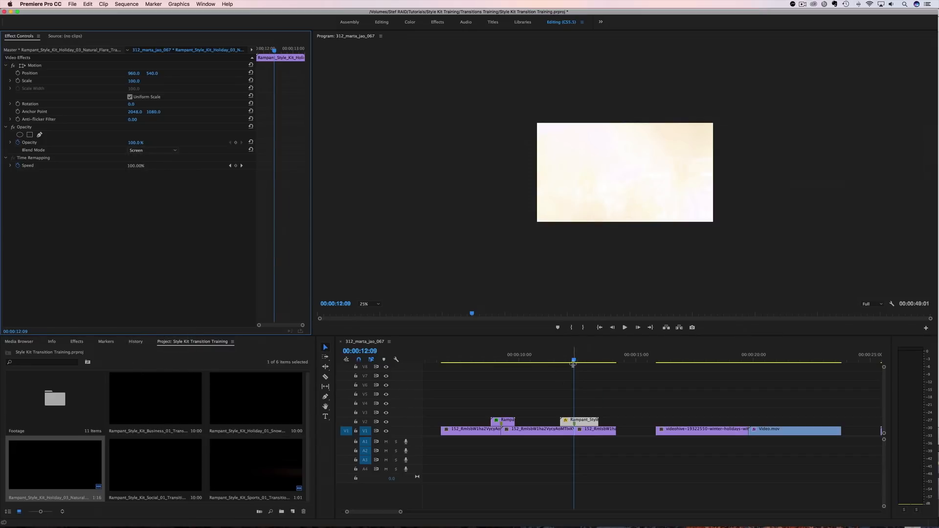
pyautogui.moveTo(574, 362); pyautogui.dragTo(555, 362)
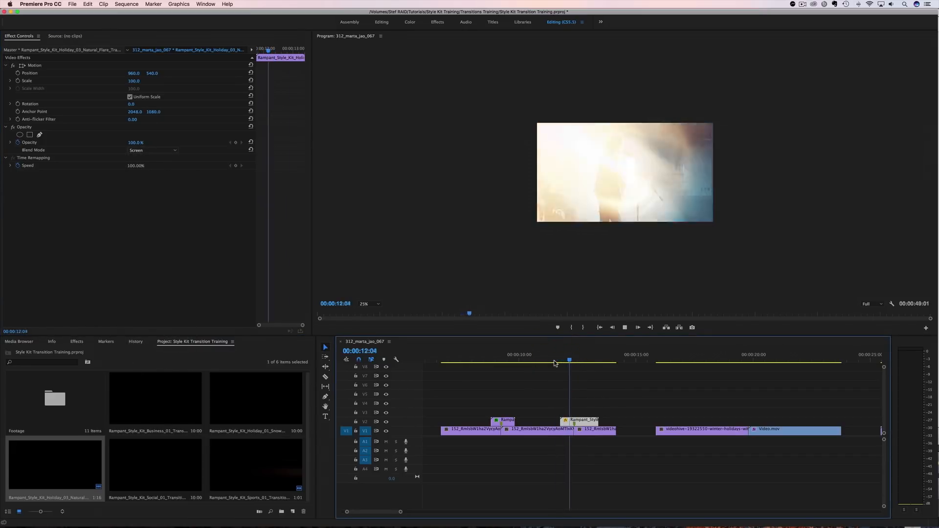
pyautogui.press('space')
# - Scale the Holiday flare clip down to 54 while viewing its bright section
pyautogui.click(578, 361)
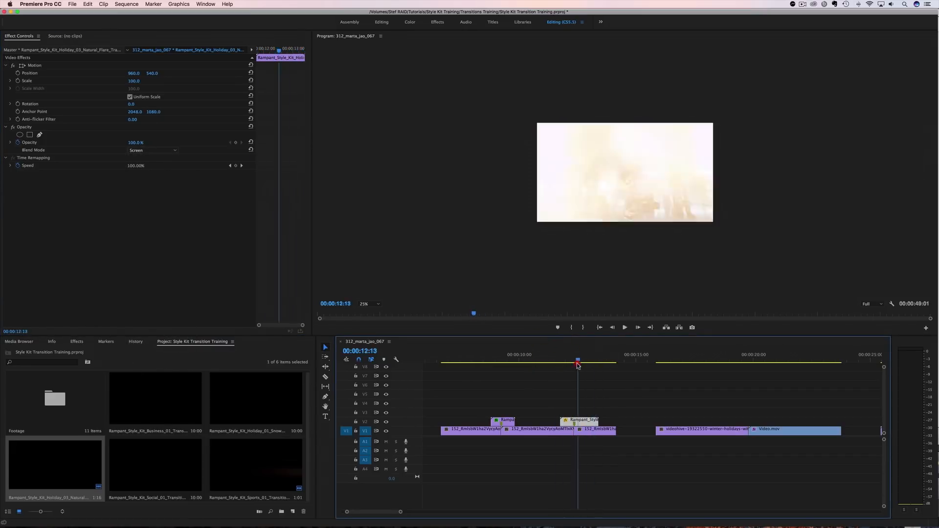
pyautogui.click(135, 82)
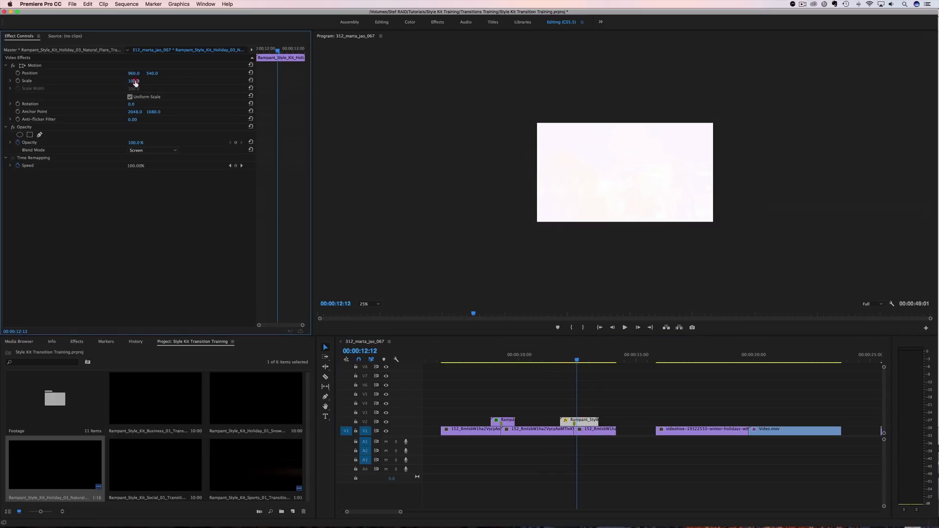
pyautogui.moveTo(121, 82)
pyautogui.mouseDown()
pyautogui.moveTo(100, 81)
pyautogui.moveTo(111, 82)
pyautogui.mouseUp()
# - Play the cut between the second and third band clips twice to review the scaled-down flare transition
pyautogui.moveTo(577, 365); pyautogui.dragTo(551, 363)
pyautogui.press('space')
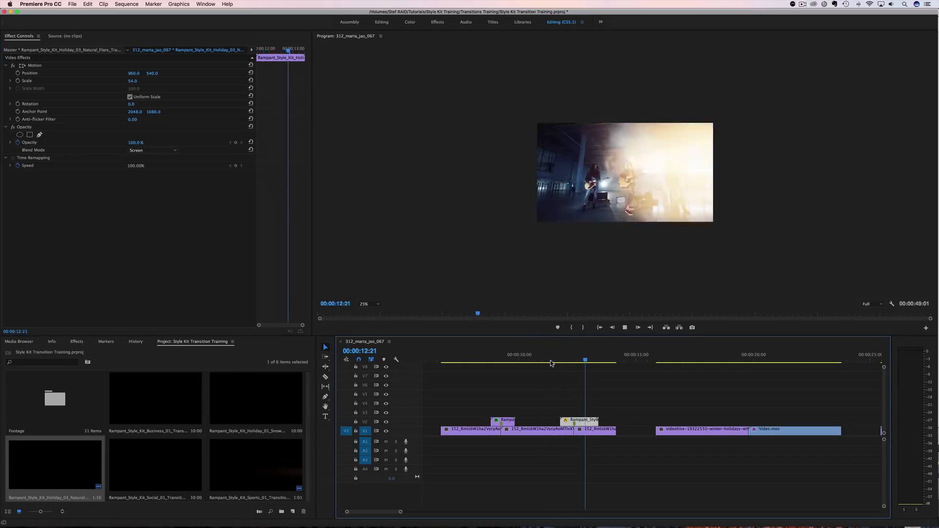
pyautogui.press('space')
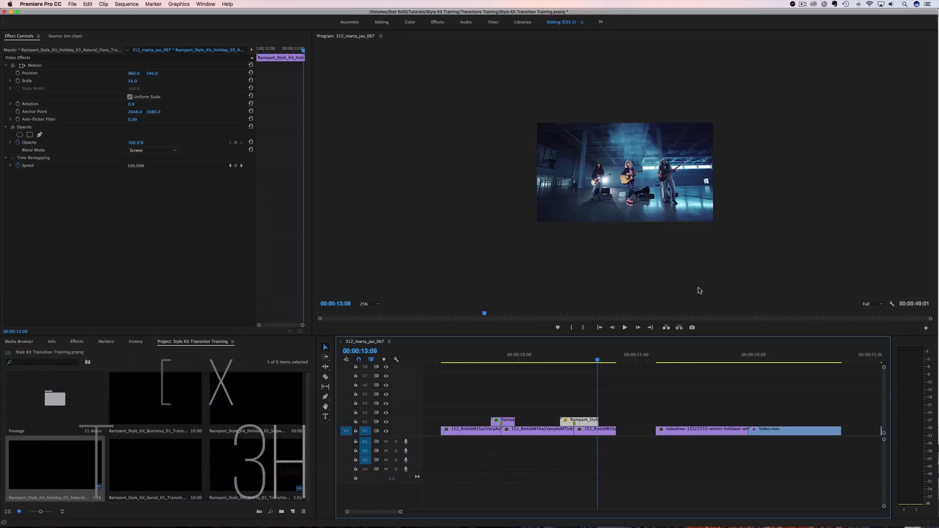
pyautogui.click(564, 362)
pyautogui.click(556, 363)
pyautogui.press('space')
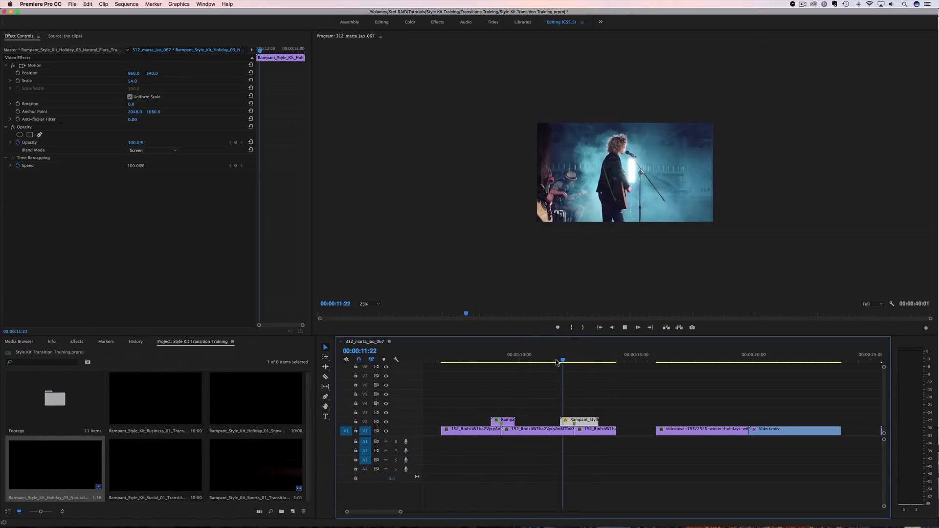
pyautogui.press('space')
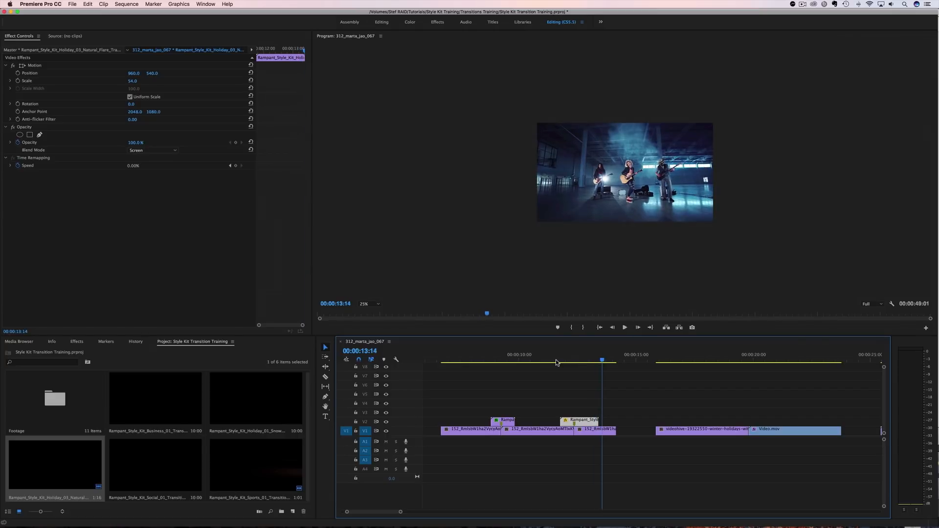
# - Increase the Holiday flare clip's speed with Speed/Duration so that it lasts 14 frames
pyautogui.moveTo(601, 362); pyautogui.dragTo(576, 362)
pyautogui.rightClick(582, 424)
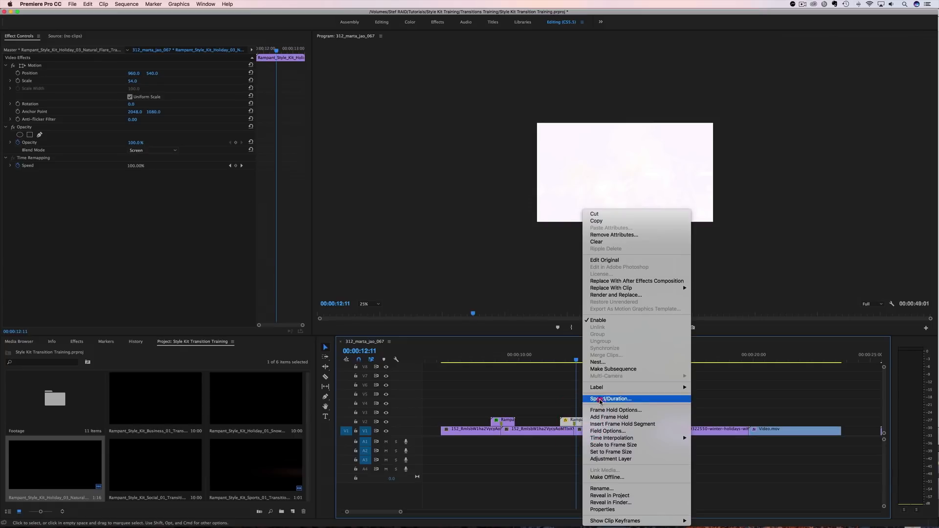
pyautogui.click(601, 400)
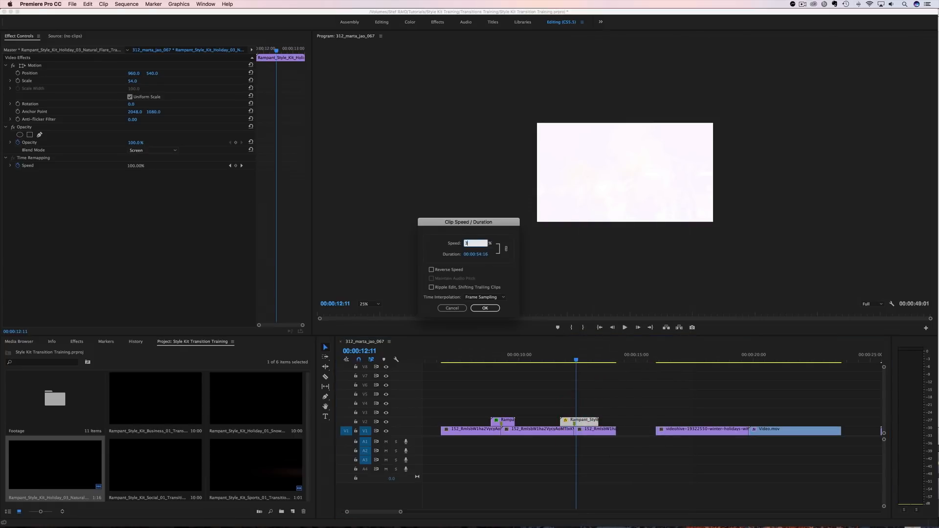
pyautogui.press('Return')
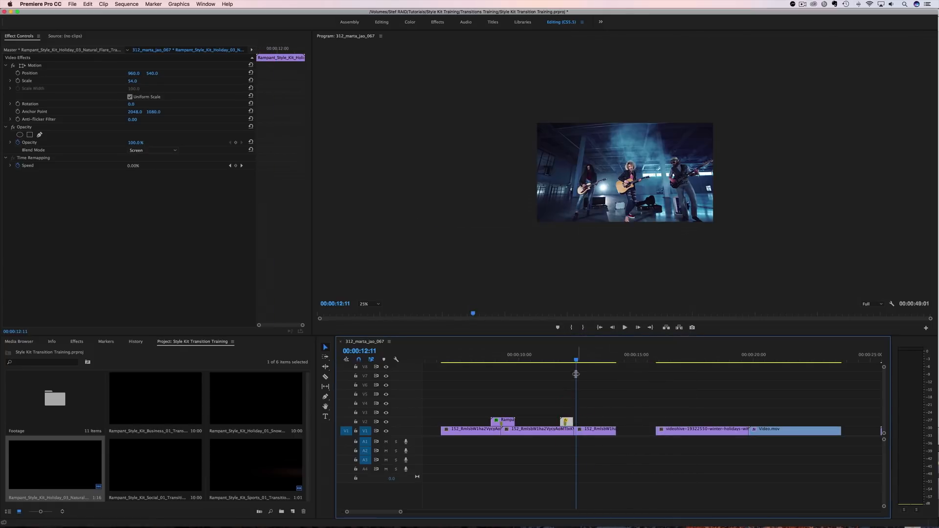
# - Move the sped-up flare clip on track V2 so its marker lines up with the cut between the second and third band clips
pyautogui.moveTo(577, 361); pyautogui.dragTo(553, 361)
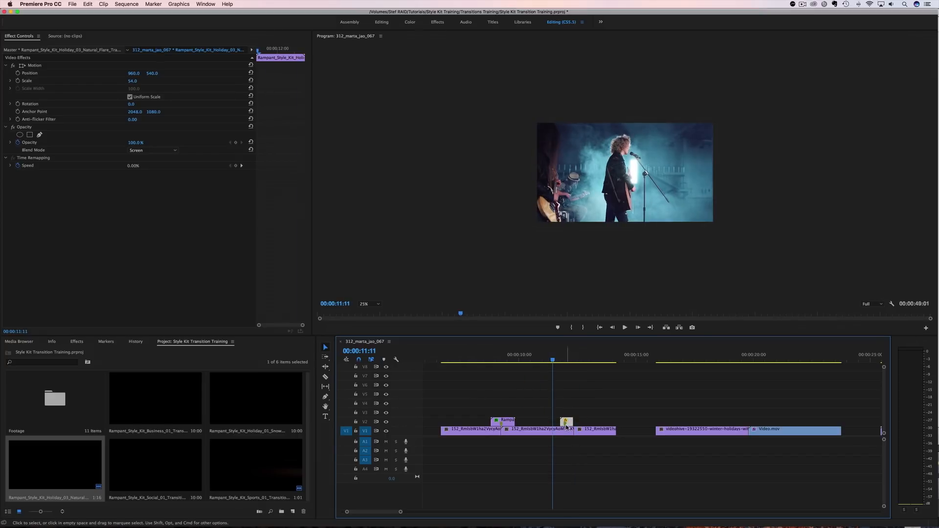
pyautogui.moveTo(569, 424); pyautogui.dragTo(577, 422)
pyautogui.moveTo(578, 360); pyautogui.dragTo(574, 360)
pyautogui.moveTo(576, 422); pyautogui.dragTo(577, 420)
pyautogui.click(578, 421)
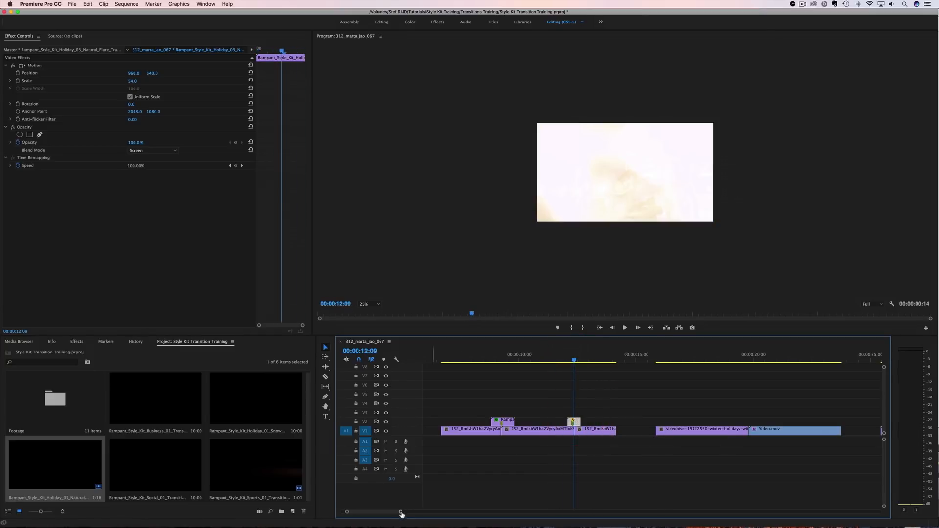
pyautogui.moveTo(400, 512); pyautogui.dragTo(361, 512)
pyautogui.moveTo(668, 424); pyautogui.dragTo(686, 424)
# - Play the sped-up Holiday flare transition from before the cut twice to judge its faster timing
pyautogui.moveTo(657, 362); pyautogui.dragTo(479, 364)
pyautogui.press('space')
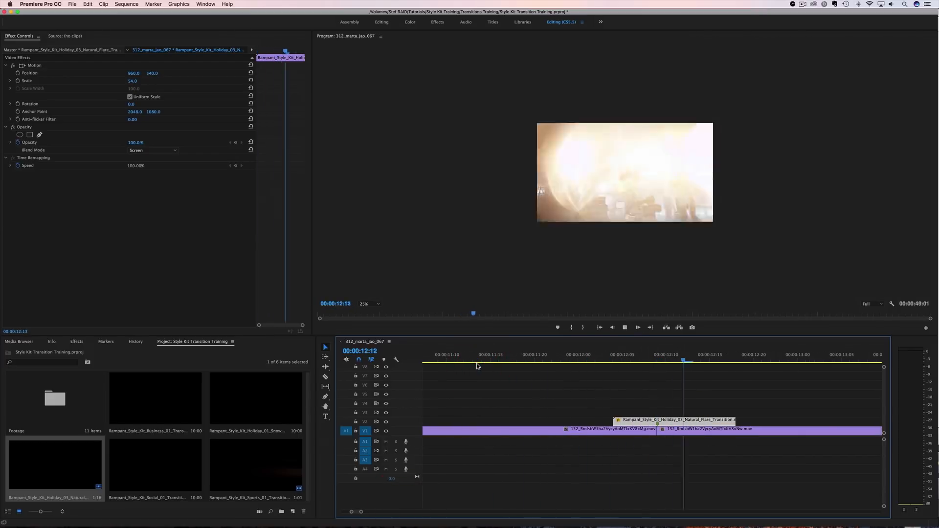
pyautogui.press('space')
pyautogui.moveTo(361, 511); pyautogui.dragTo(384, 511)
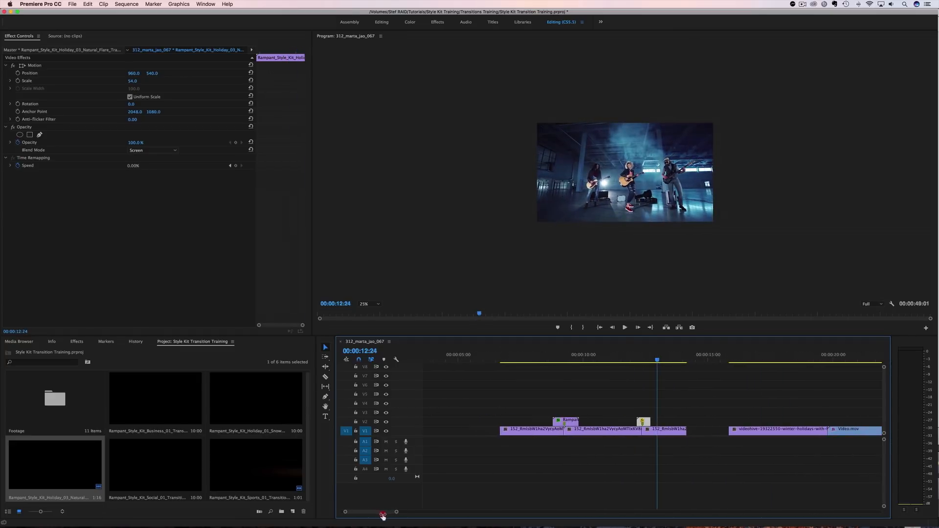
pyautogui.click(618, 358)
pyautogui.press('space')
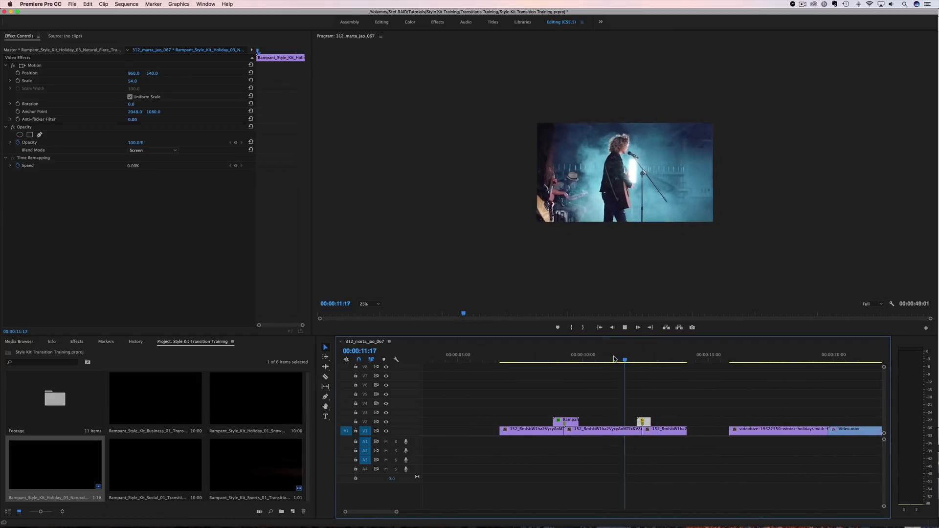
pyautogui.press('space')
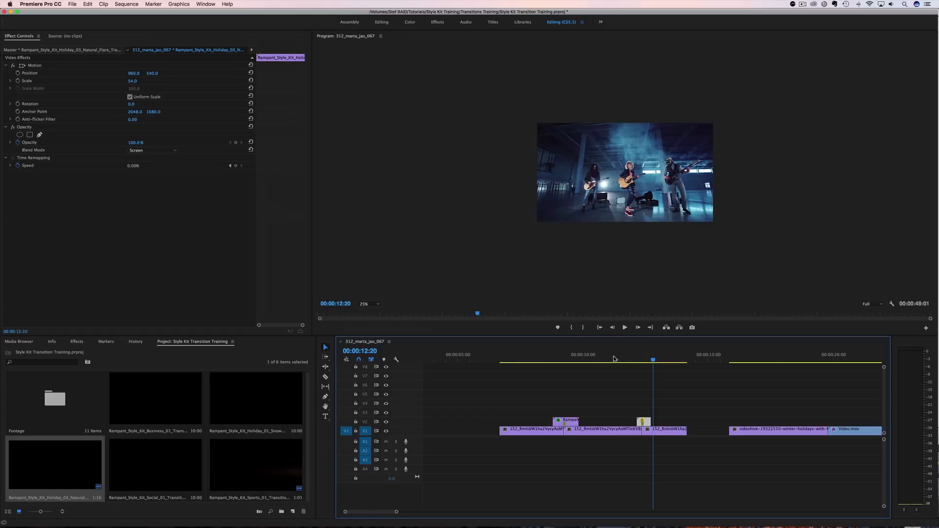
# - Undo the Holiday flare's speed change and repositioning, and play the transition again at its original speed
pyautogui.press('super+z')
pyautogui.press('super+z')
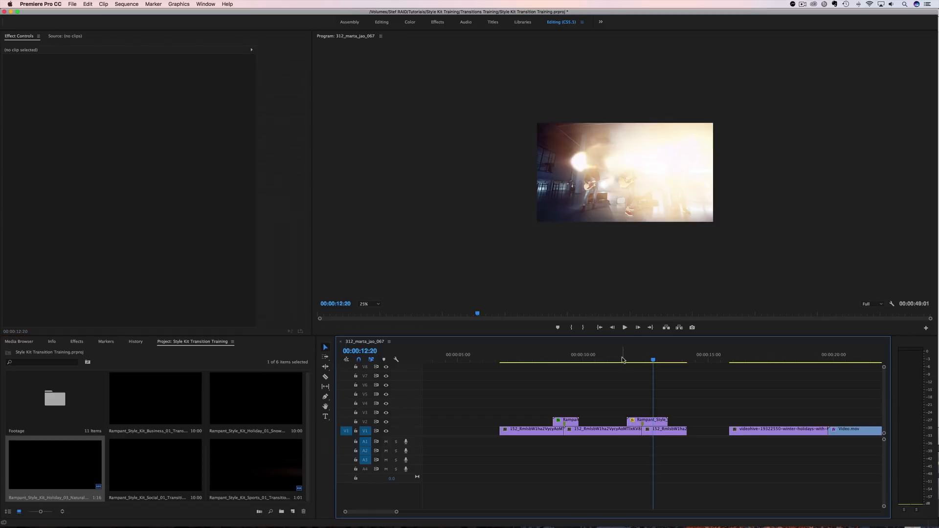
pyautogui.click(605, 362)
pyautogui.press('space')
pyautogui.press('space')
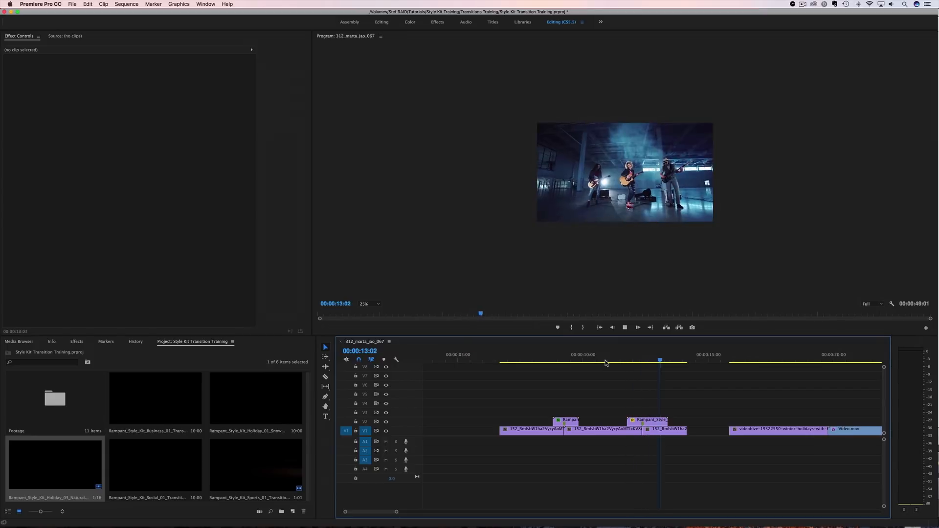
pyautogui.press('space')
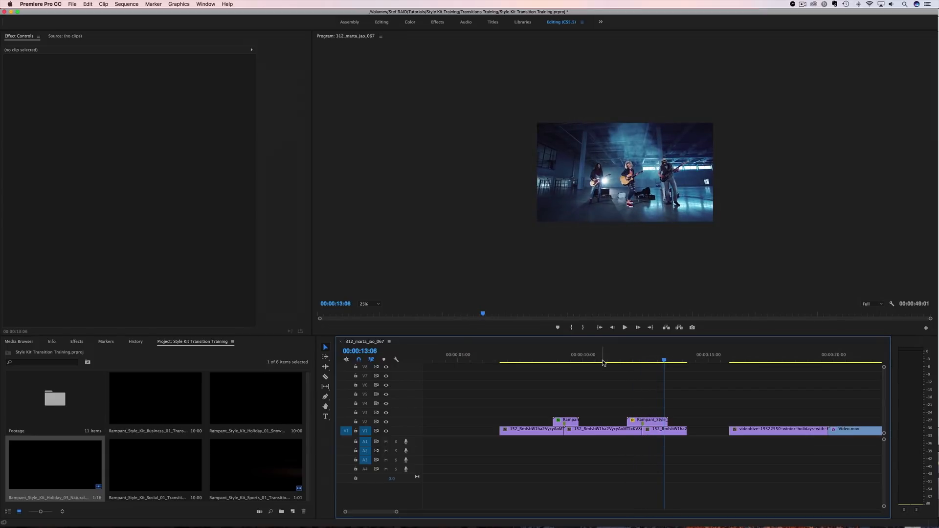
# - Go to the winter couple clip farther along the sequence and set the program monitor's zoom level to Fit
pyautogui.moveTo(664, 361); pyautogui.dragTo(613, 363)
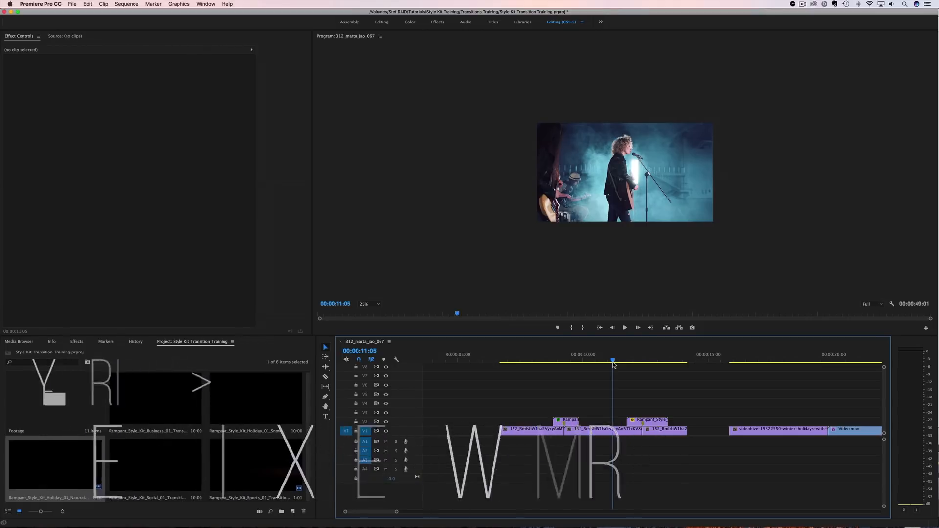
pyautogui.hscroll(1, 614, 364)
pyautogui.hscroll(10, 614, 364)
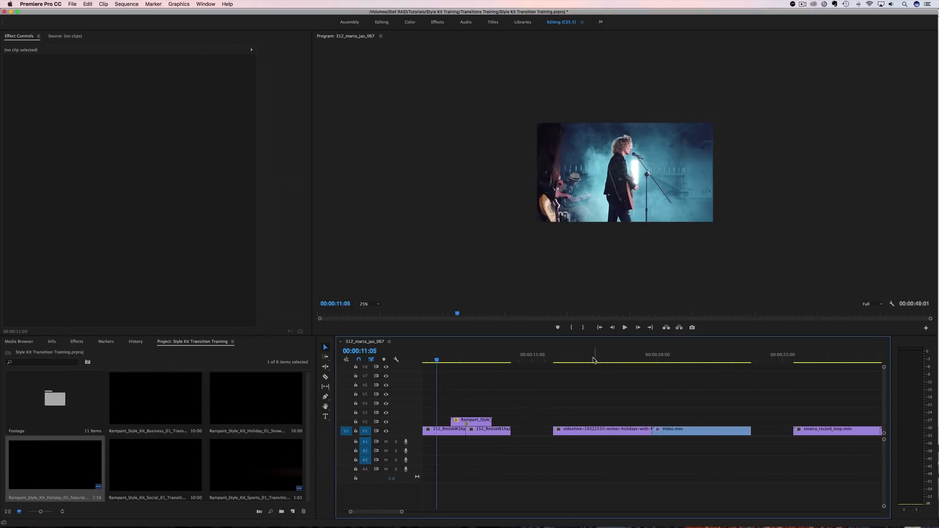
pyautogui.moveTo(556, 361); pyautogui.dragTo(622, 368)
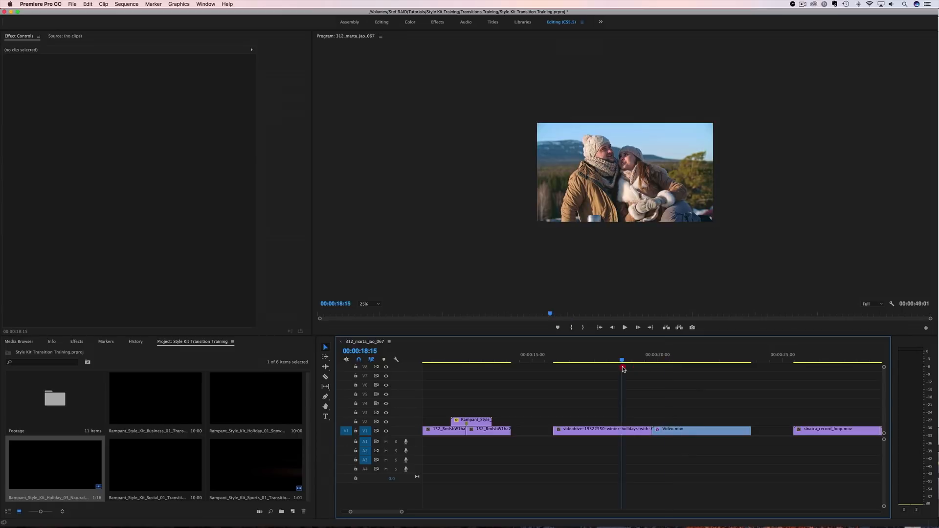
pyautogui.click(366, 303)
pyautogui.click(370, 310)
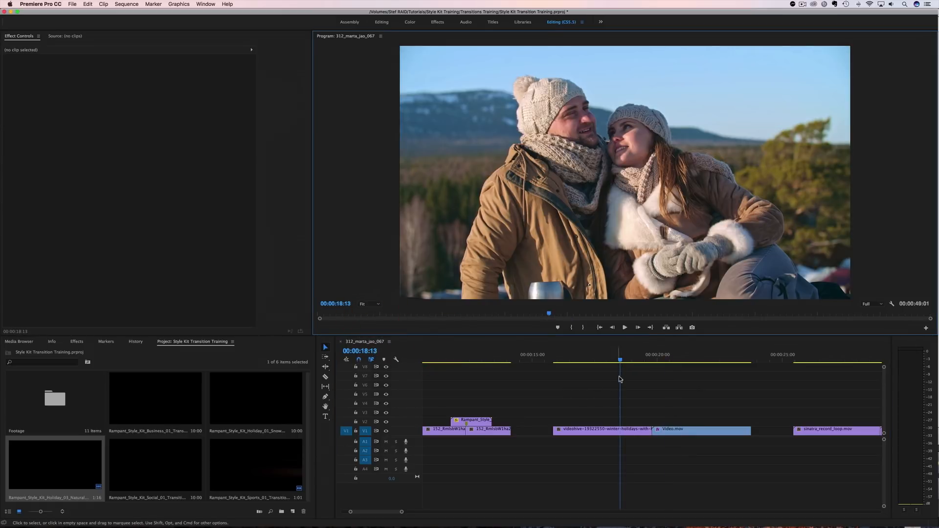
# - Place the Holiday_01 Snowman transition from the project on track V3 over the cut between the two winter clips
pyautogui.moveTo(622, 362)
pyautogui.mouseDown()
pyautogui.moveTo(663, 362)
pyautogui.moveTo(634, 366)
pyautogui.mouseUp()
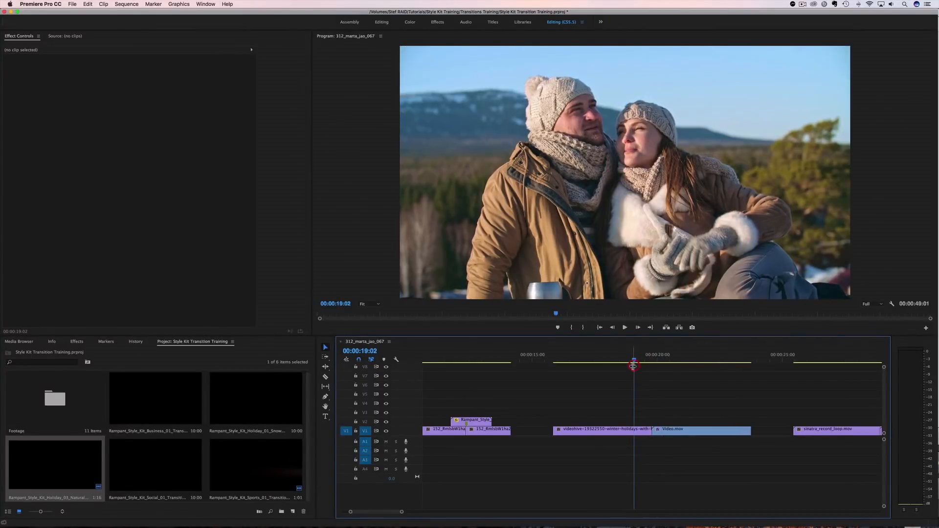
pyautogui.click(220, 428)
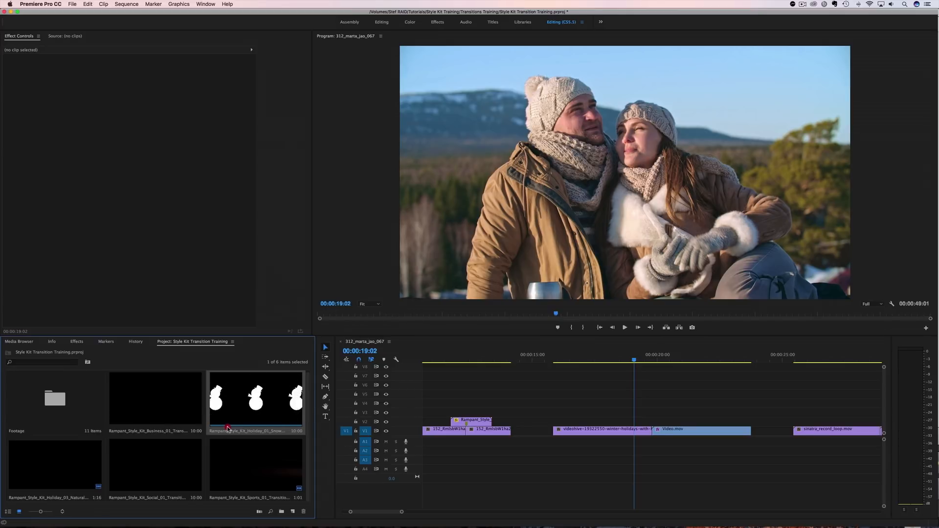
pyautogui.moveTo(222, 429); pyautogui.dragTo(602, 413)
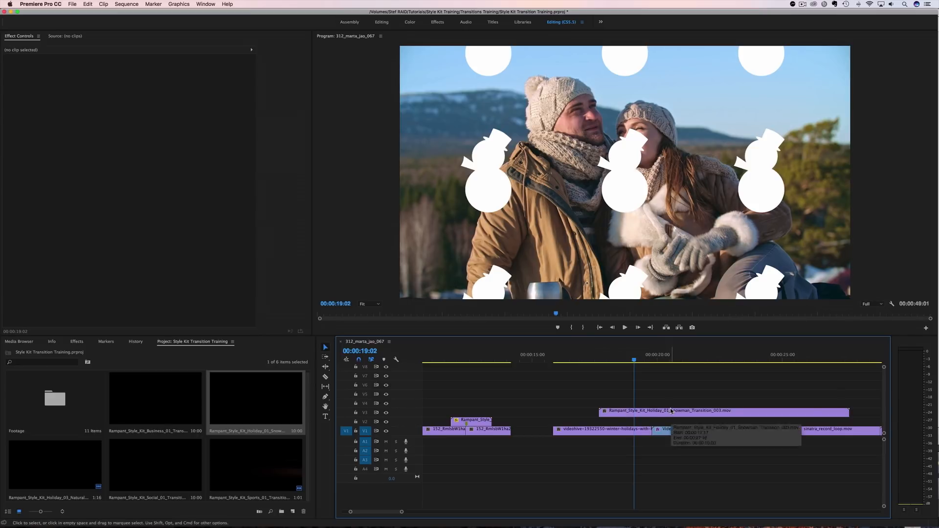
# - Select the Snowman transition clip, scrub to its full white frame at 00:00:19:15 and add a marker to it there
pyautogui.click(640, 412)
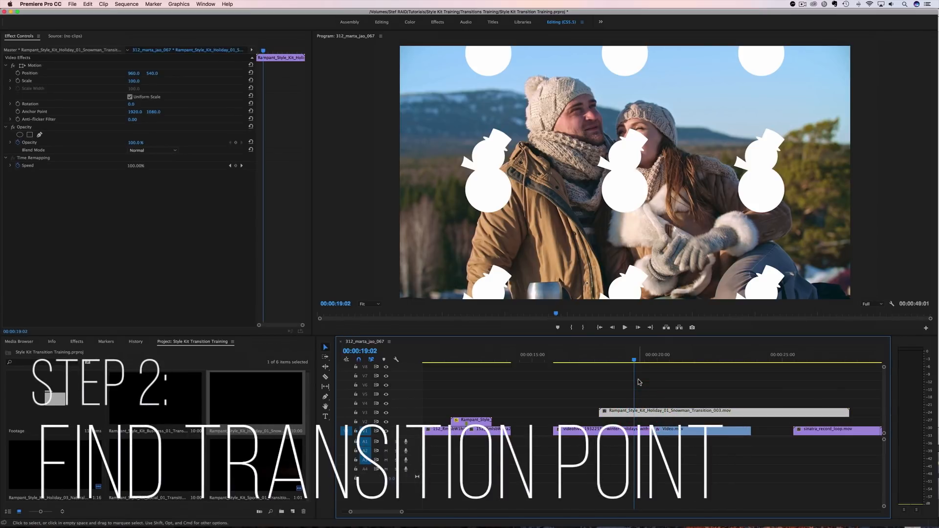
pyautogui.click(637, 361)
pyautogui.moveTo(636, 361); pyautogui.dragTo(646, 363)
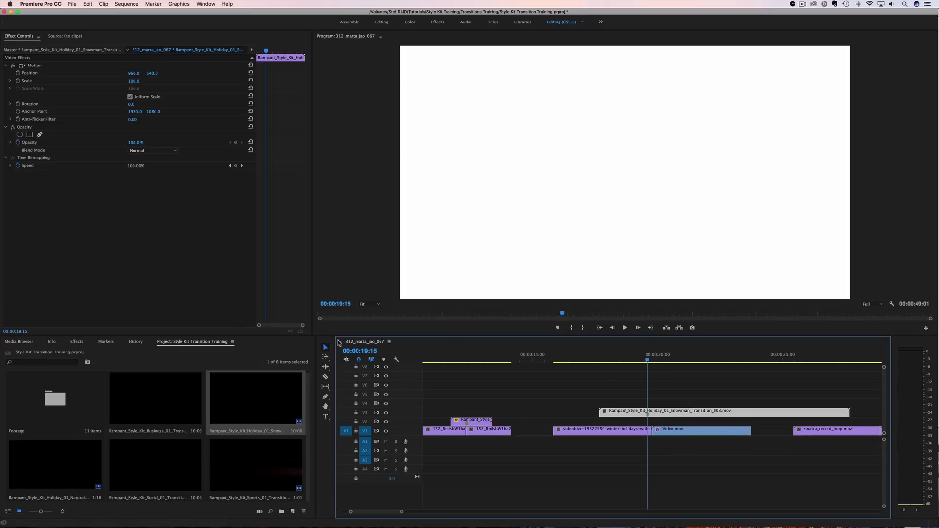
# - Move the Snowman transition down to track V2 so it starts at the cut above Video.mov, and scrub through its opening
pyautogui.moveTo(613, 413); pyautogui.dragTo(653, 427)
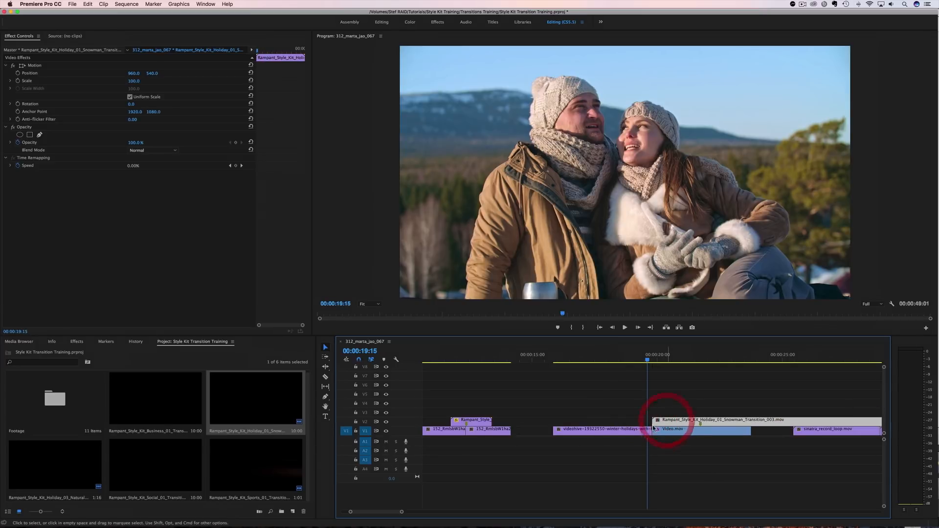
pyautogui.moveTo(658, 361)
pyautogui.mouseDown()
pyautogui.moveTo(703, 362)
pyautogui.moveTo(671, 362)
pyautogui.mouseUp()
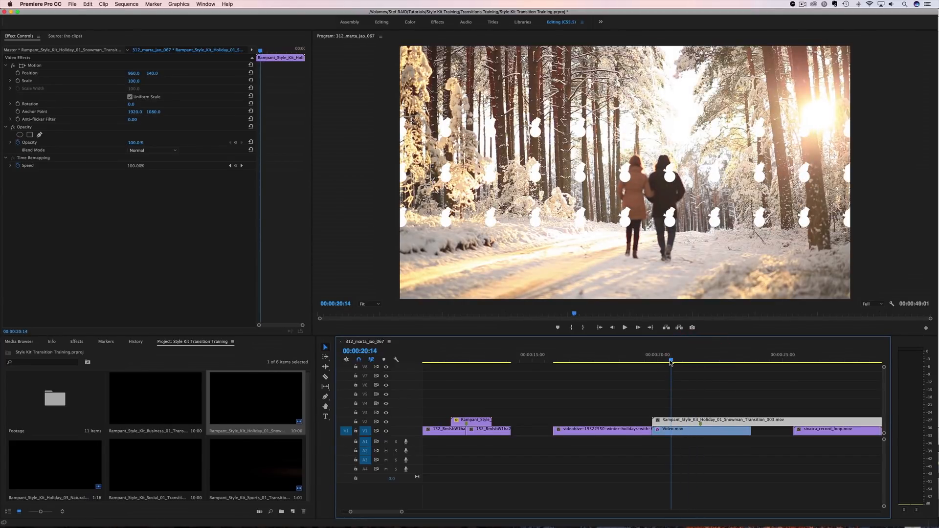
pyautogui.moveTo(671, 362); pyautogui.dragTo(677, 362)
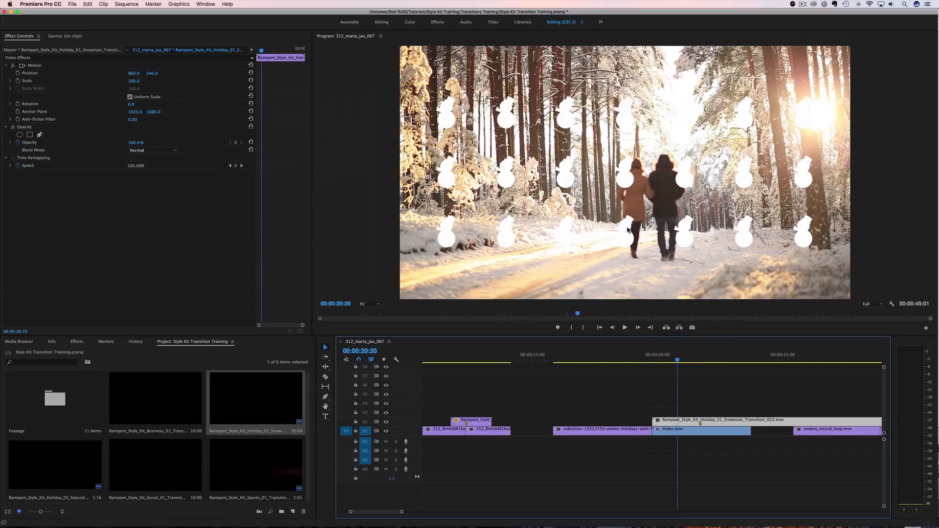
pyautogui.click(684, 360)
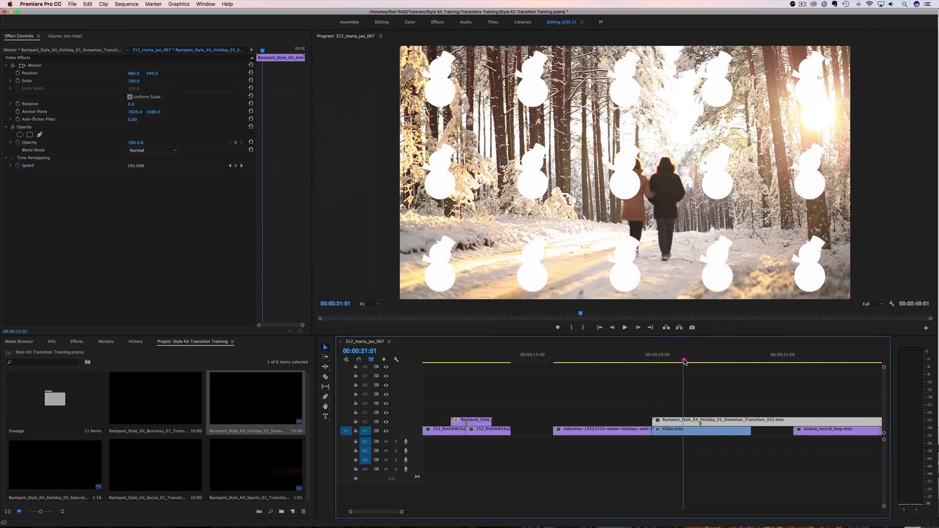
# - Search the effects for "track" and apply Track Matte Key to the forest walk clip Video.mov
pyautogui.click(684, 434)
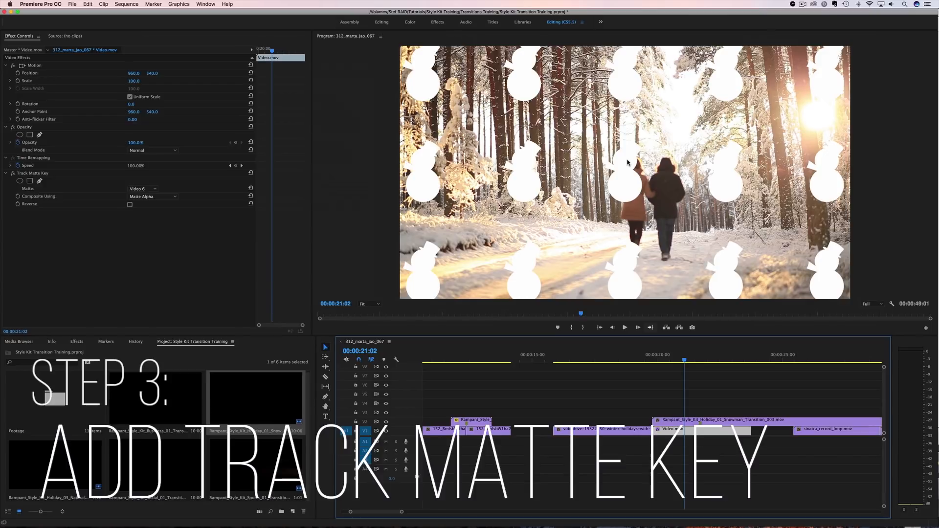
pyautogui.click(77, 341)
pyautogui.click(32, 352)
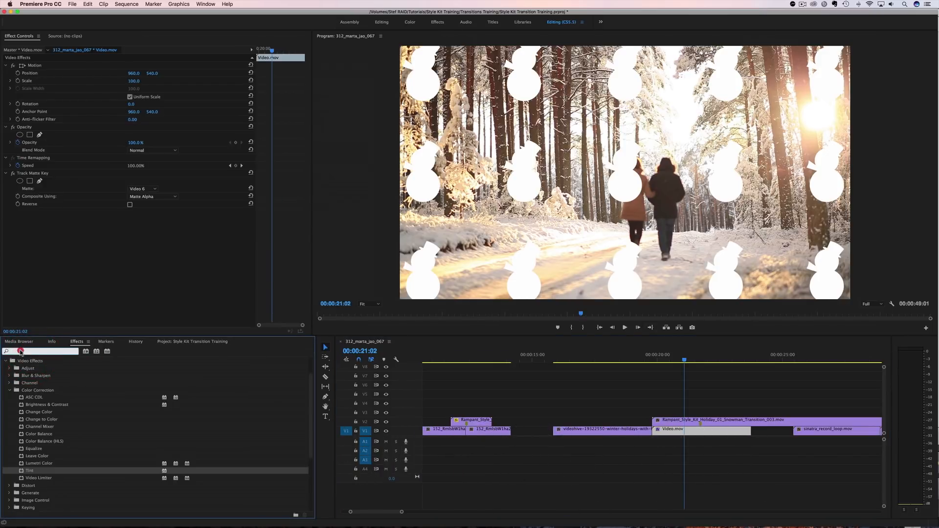
pyautogui.write('track')
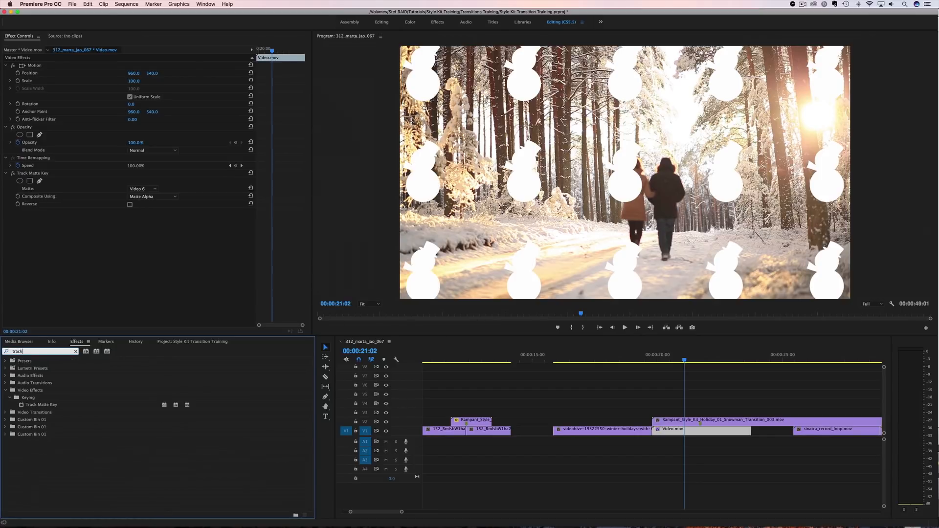
pyautogui.click(34, 406)
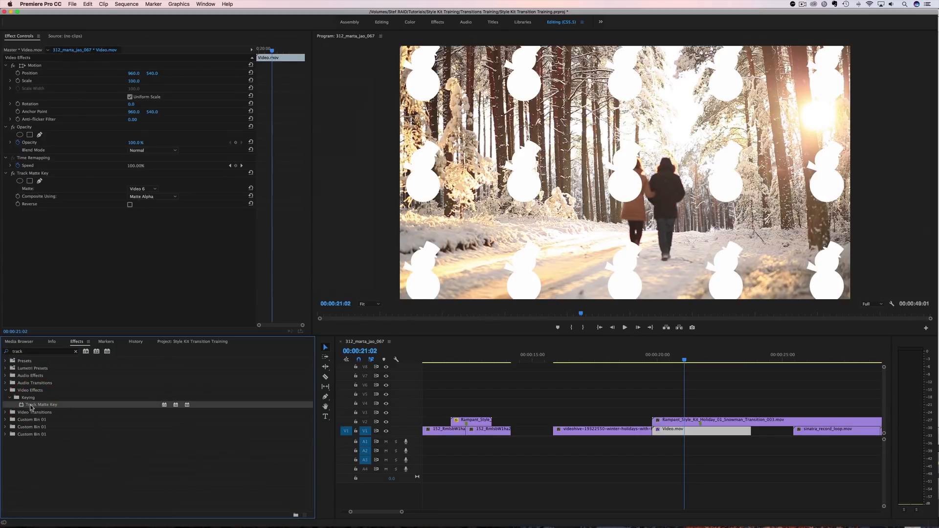
pyautogui.moveTo(20, 407); pyautogui.dragTo(687, 433)
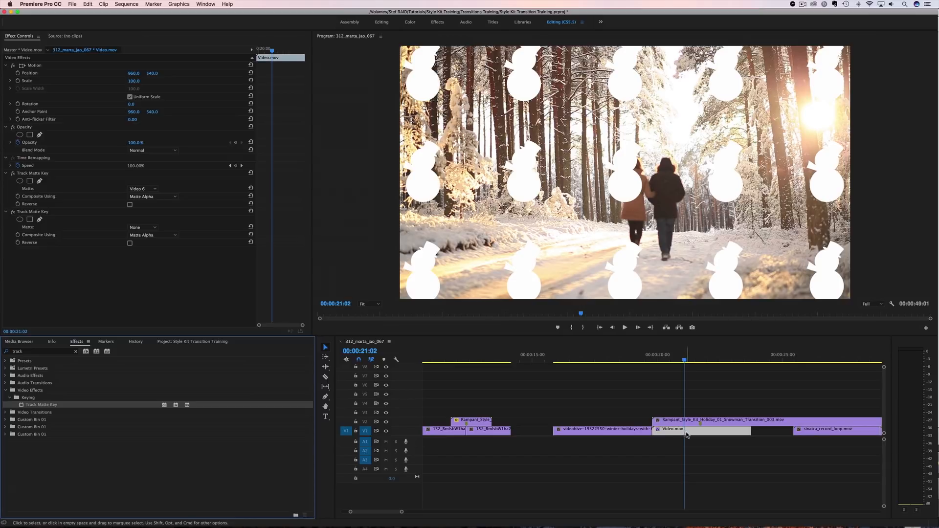
# - Remove the older Track Matte Key from Video.mov and set the remaining one's matte to Video 2
pyautogui.click(34, 175)
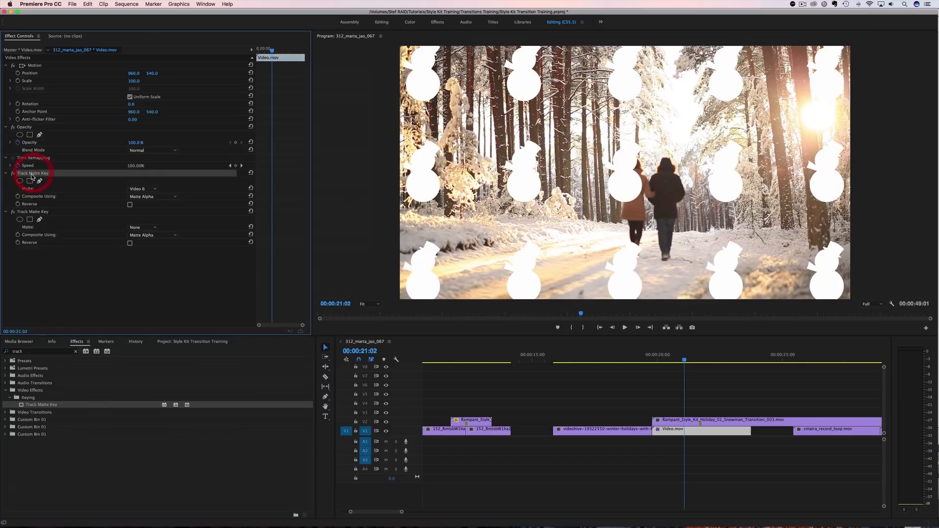
pyautogui.press('Delete')
pyautogui.click(51, 176)
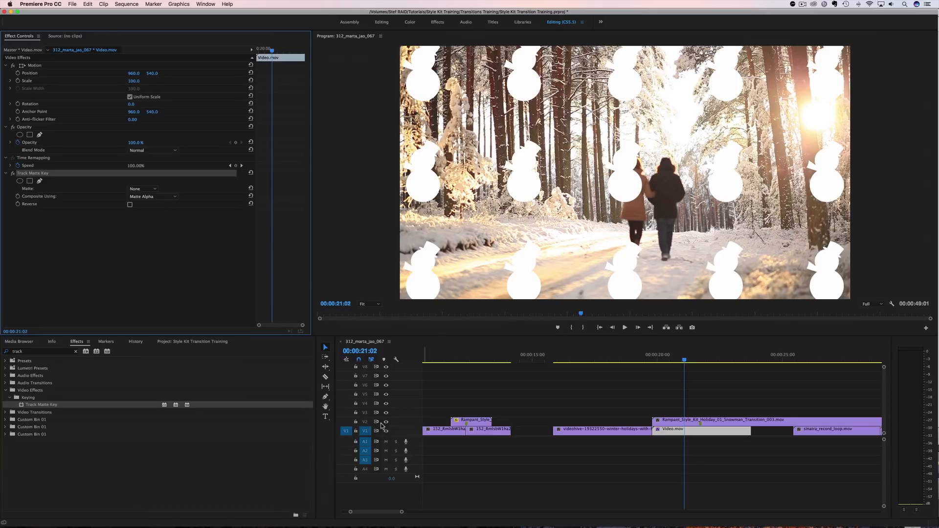
pyautogui.click(144, 190)
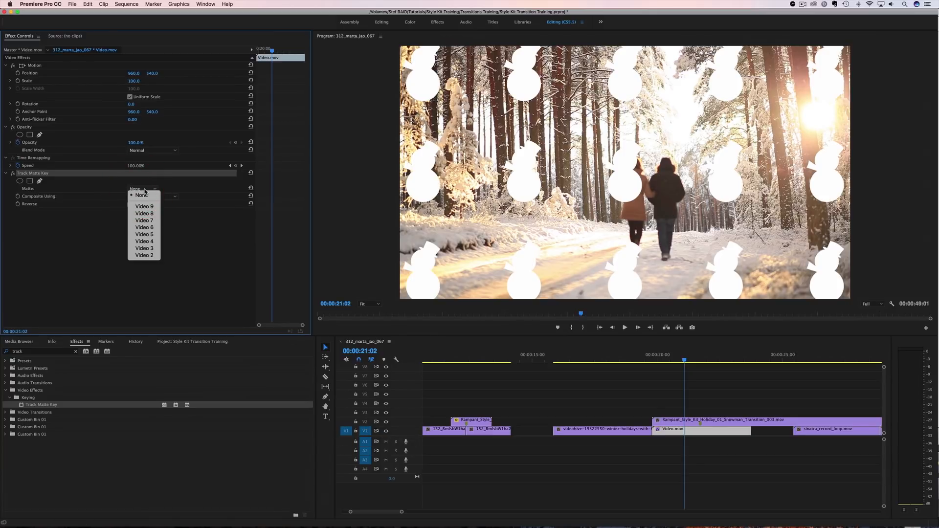
pyautogui.click(146, 256)
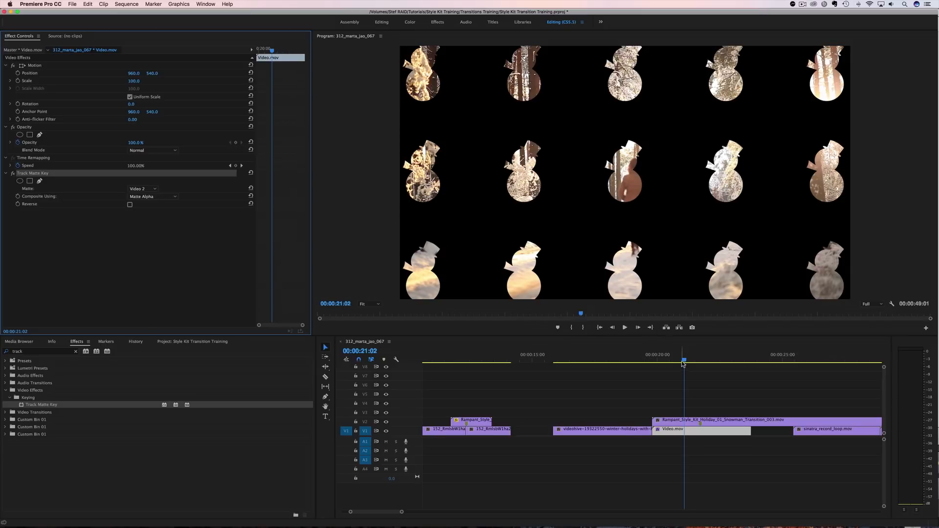
# - Play and scrub through the snowman matte on Video.mov to check how the forest clip shows inside the shapes
pyautogui.moveTo(685, 362); pyautogui.dragTo(651, 364)
pyautogui.press('space')
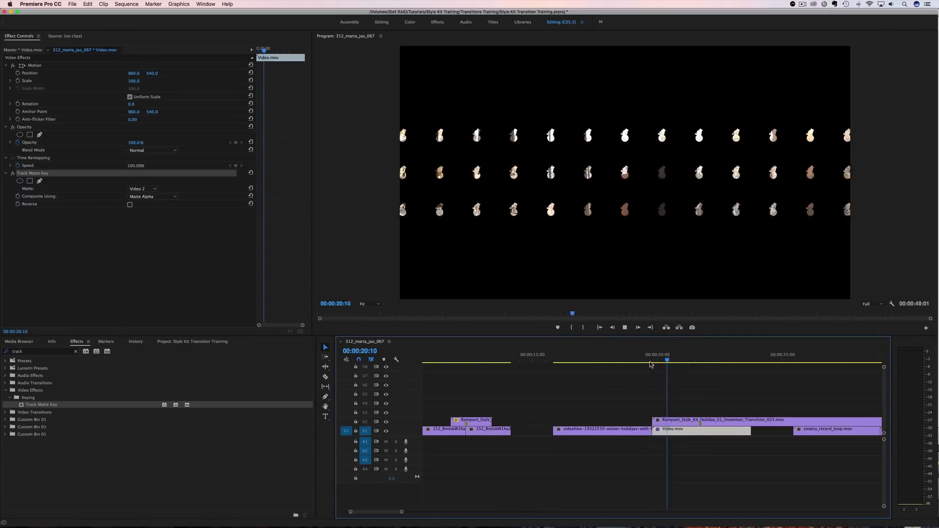
pyautogui.press('space')
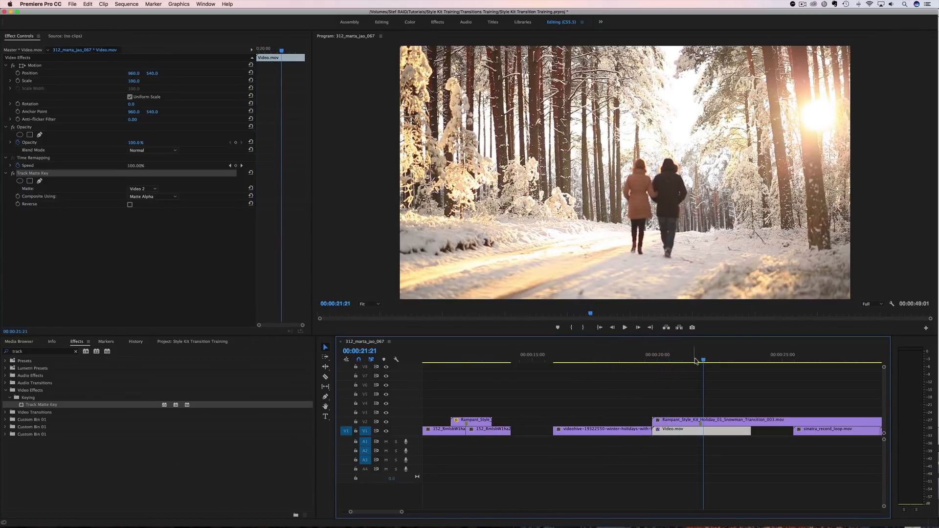
pyautogui.moveTo(703, 362)
pyautogui.mouseDown()
pyautogui.moveTo(678, 363)
pyautogui.moveTo(699, 363)
pyautogui.moveTo(687, 364)
pyautogui.mouseUp()
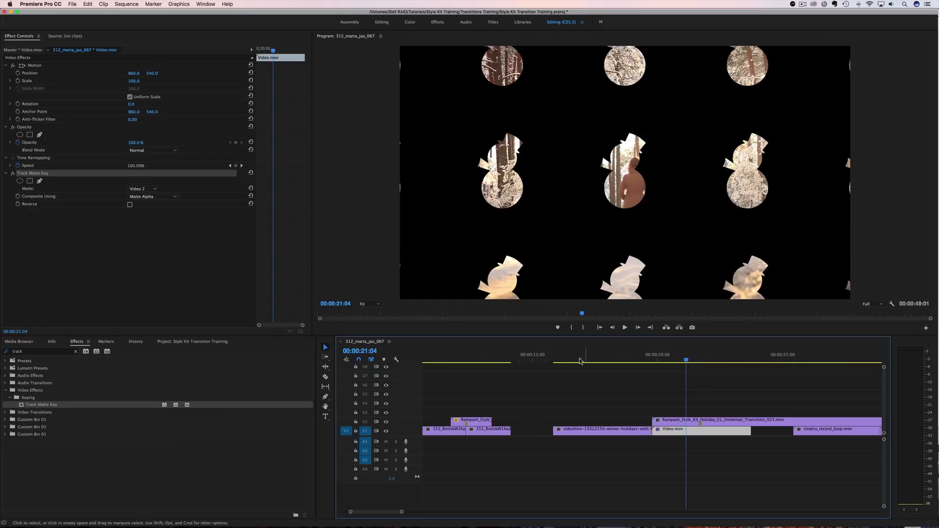
pyautogui.moveTo(597, 362); pyautogui.dragTo(683, 367)
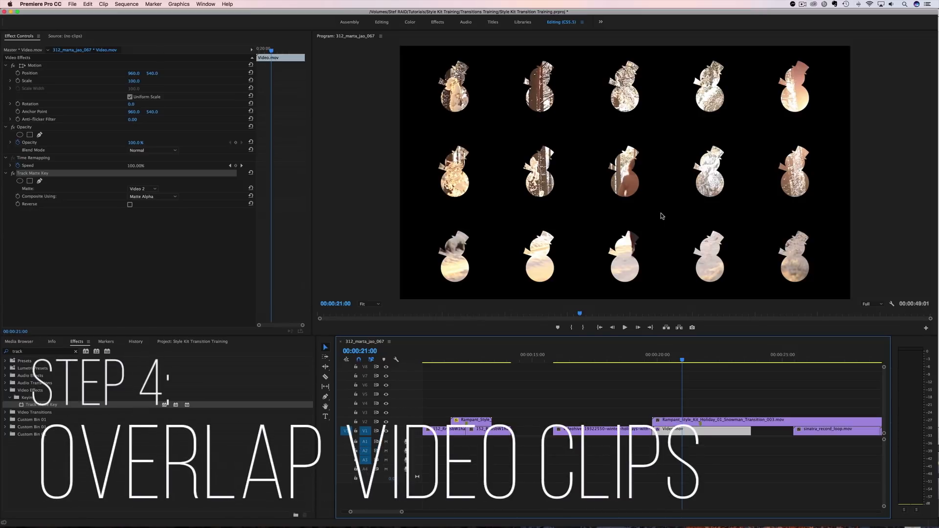
# - Raise Video.mov to V2 and the Snowman transition to V3, overlapping the first winter clip with the marker at its end, and scrub the overlap
pyautogui.moveTo(663, 405); pyautogui.dragTo(627, 413)
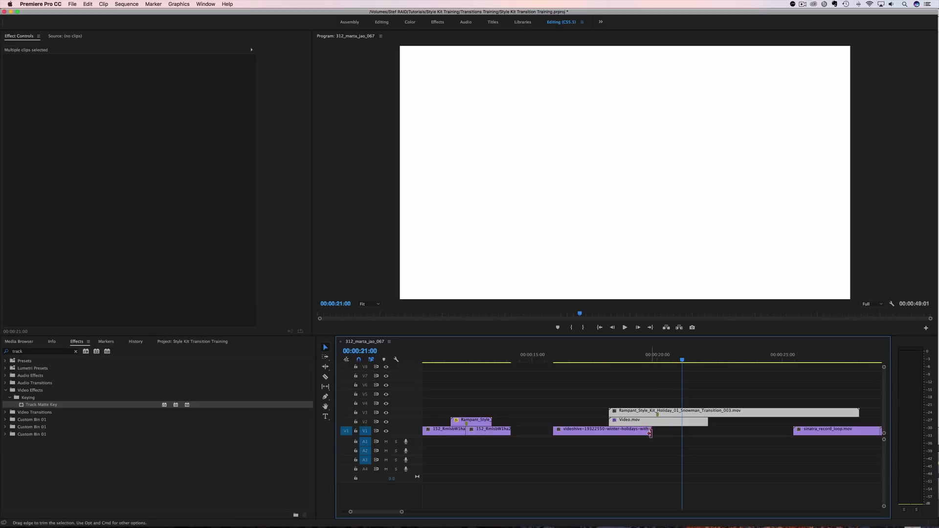
pyautogui.moveTo(668, 414); pyautogui.dragTo(663, 413)
pyautogui.moveTo(661, 359); pyautogui.dragTo(653, 362)
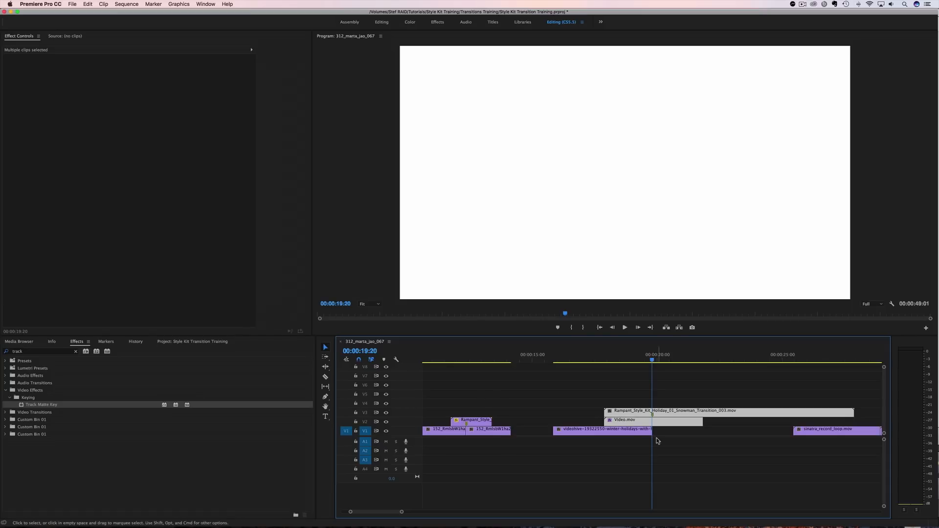
pyautogui.moveTo(652, 361); pyautogui.dragTo(639, 364)
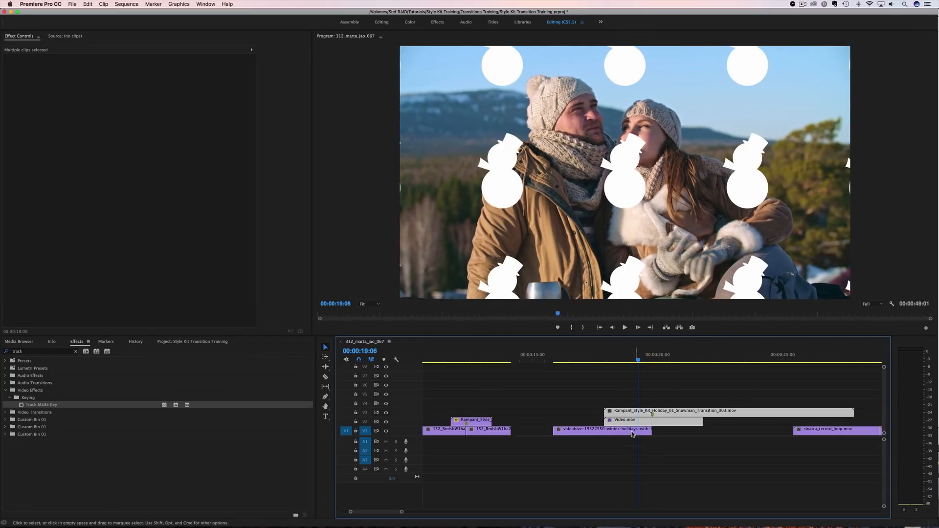
pyautogui.click(631, 363)
pyautogui.moveTo(631, 363); pyautogui.dragTo(653, 363)
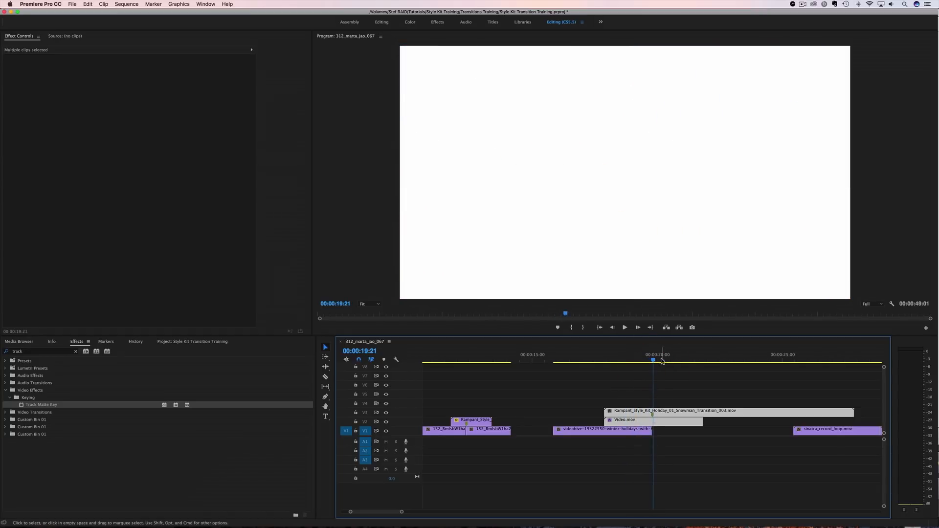
# - With the playhead at 00:00:19:15, set the Track Matte Key's matte on Video.mov to Video 3
pyautogui.click(652, 362)
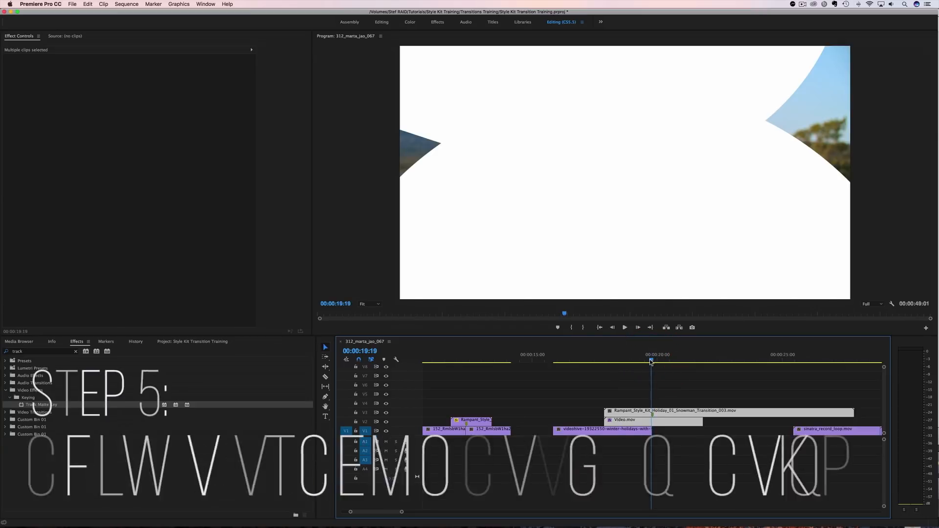
pyautogui.click(647, 362)
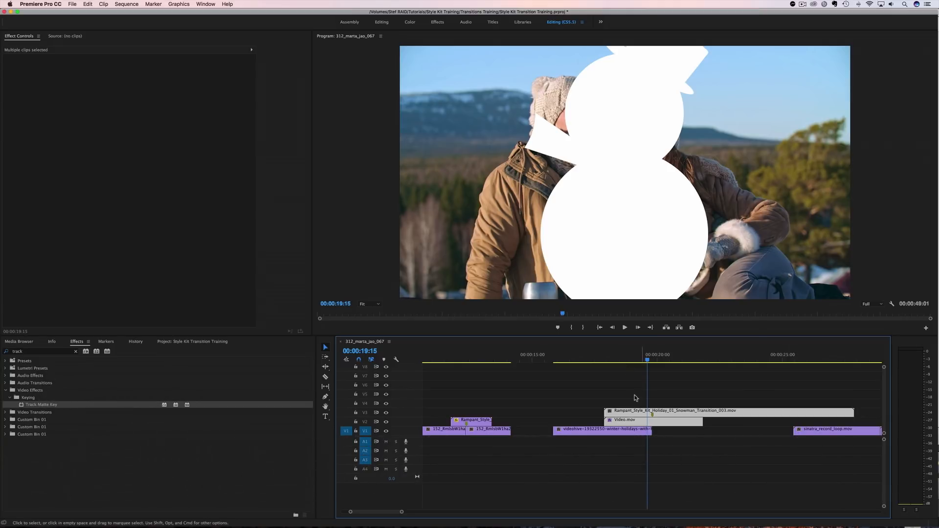
pyautogui.click(635, 421)
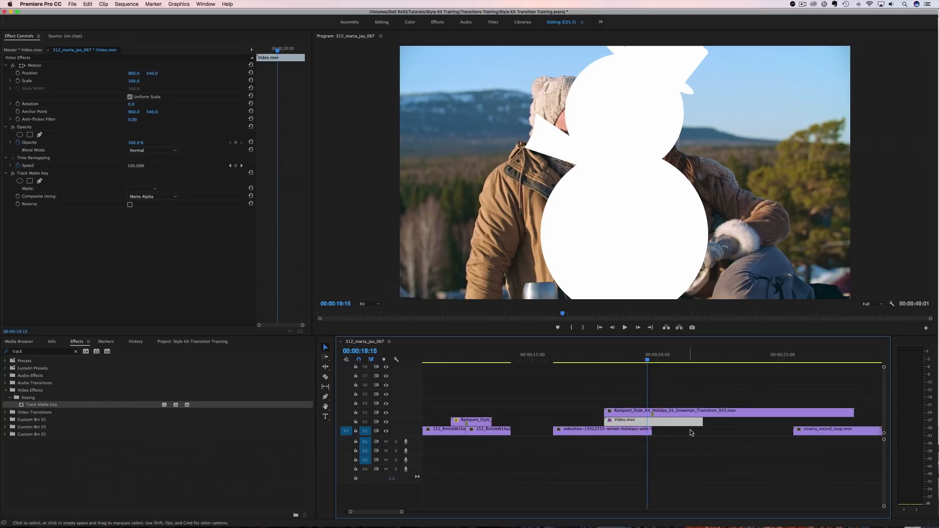
pyautogui.click(144, 190)
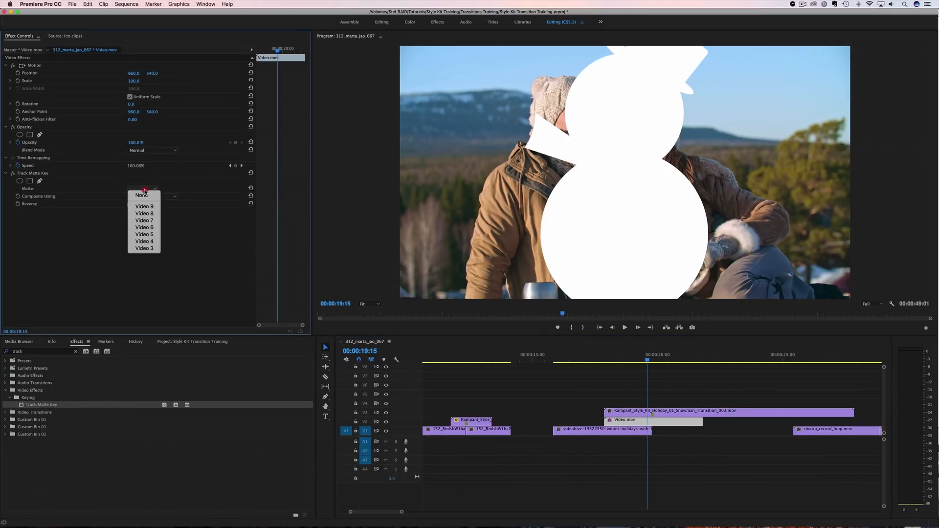
pyautogui.click(146, 249)
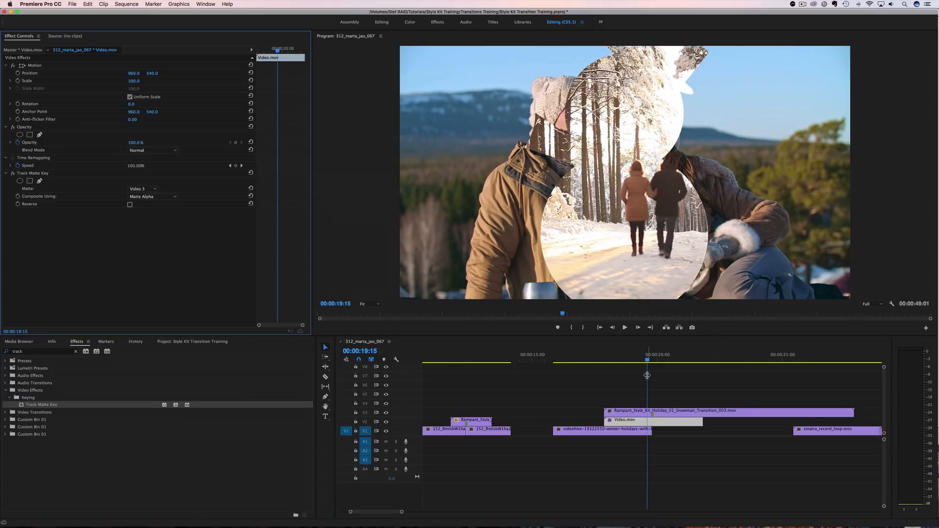
# - Play the finished snowman transition between the two winter clips twice from before the overlap
pyautogui.moveTo(646, 361); pyautogui.dragTo(564, 364)
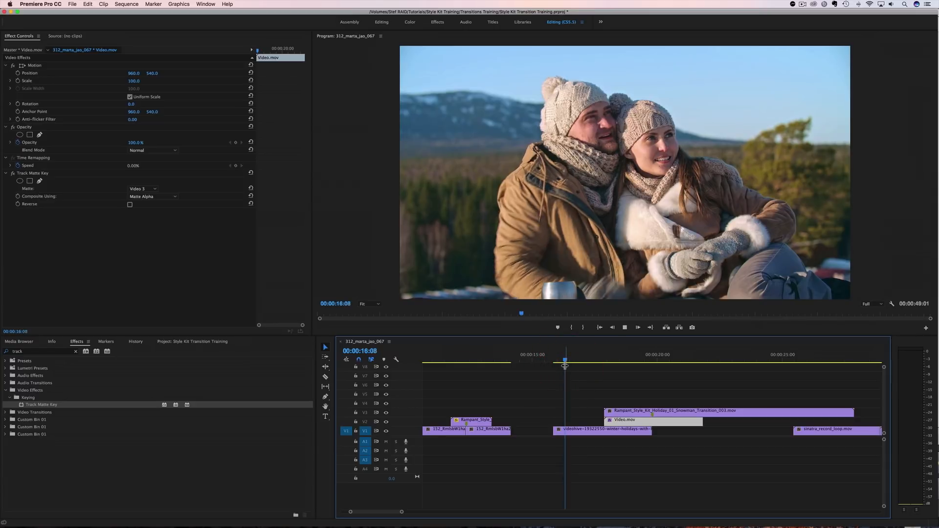
pyautogui.press('space')
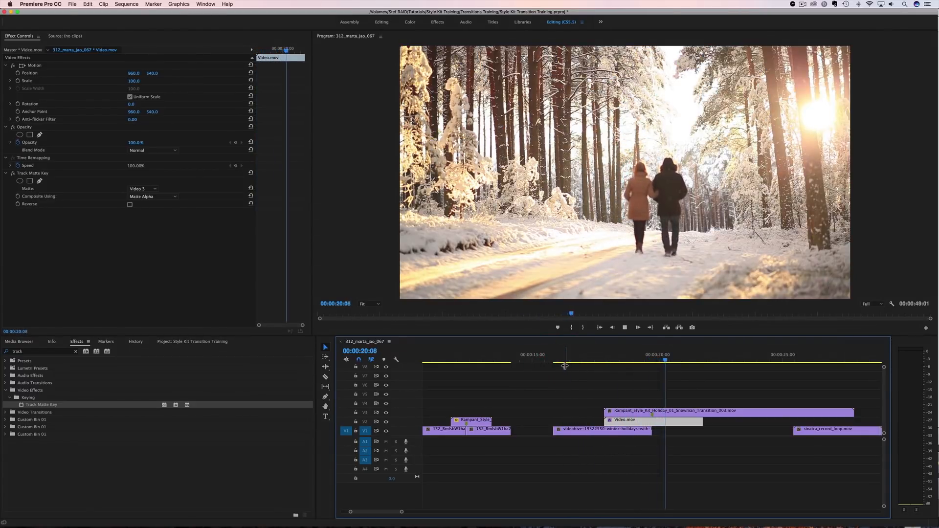
pyautogui.press('space')
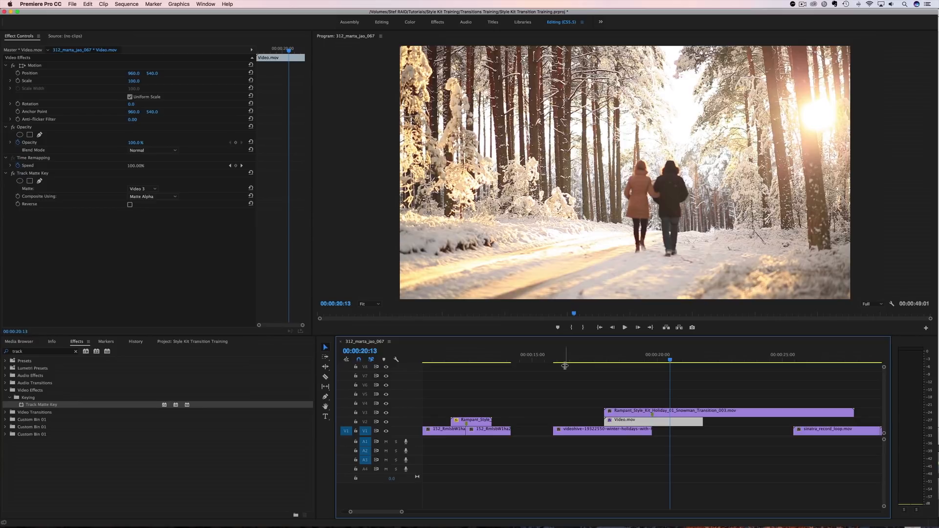
pyautogui.moveTo(597, 360); pyautogui.dragTo(582, 361)
pyautogui.press('space')
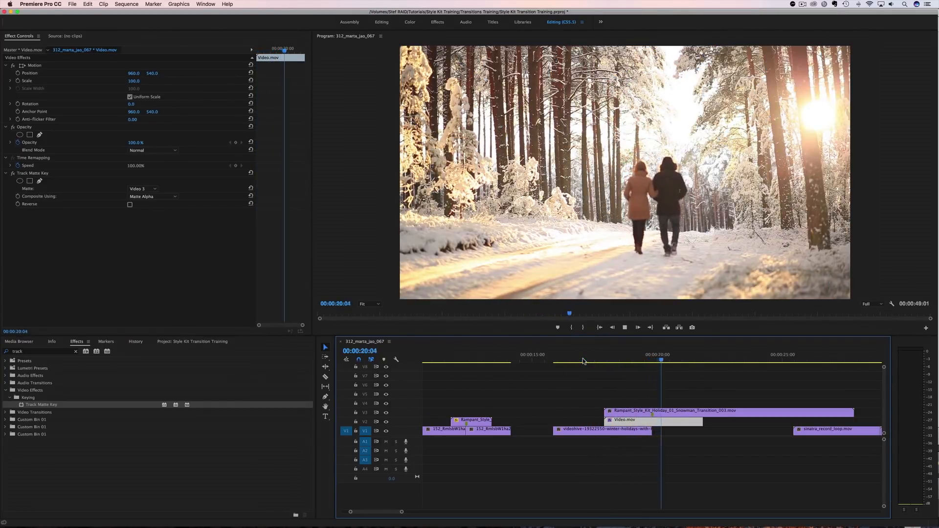
pyautogui.press('space')
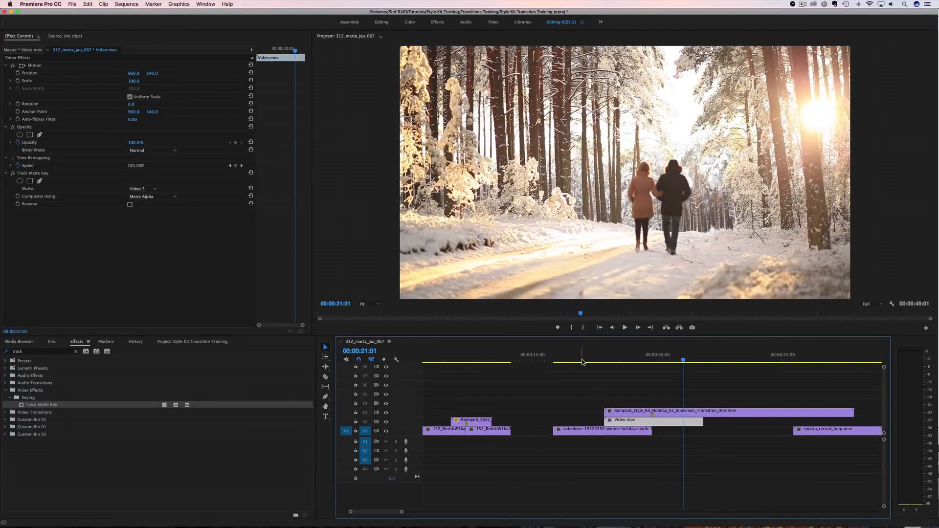
# - Trim the Snowman transition's end to the end of Video.mov and go to the vinyl record clip farther along
pyautogui.moveTo(848, 412); pyautogui.dragTo(703, 411)
pyautogui.scroll(-5, 700, 409)
pyautogui.moveTo(607, 361); pyautogui.dragTo(651, 363)
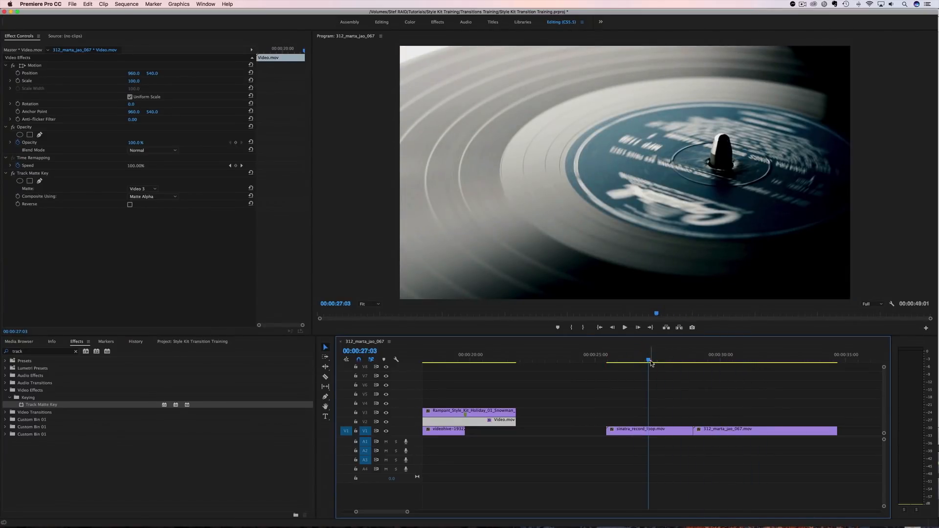
# - Place the Social_01 Twitter transition from the project on V2, starting at the cut after the vinyl record clip, and preview its opening
pyautogui.click(194, 342)
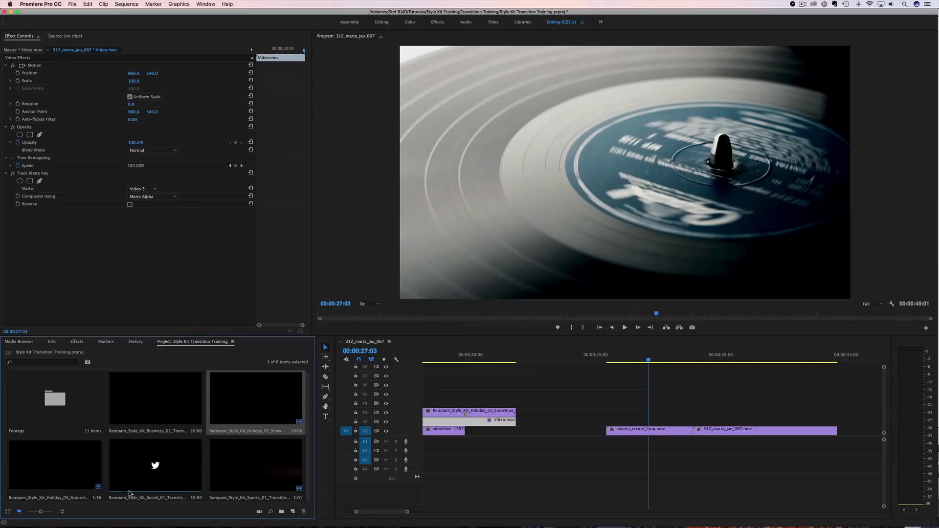
pyautogui.moveTo(128, 477); pyautogui.dragTo(690, 421)
pyautogui.hscroll(4, 690, 422)
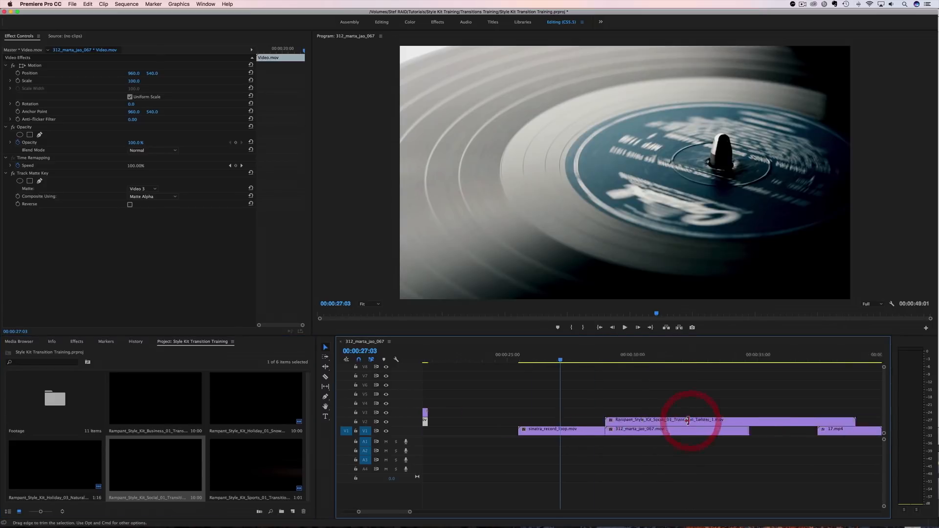
pyautogui.click(569, 359)
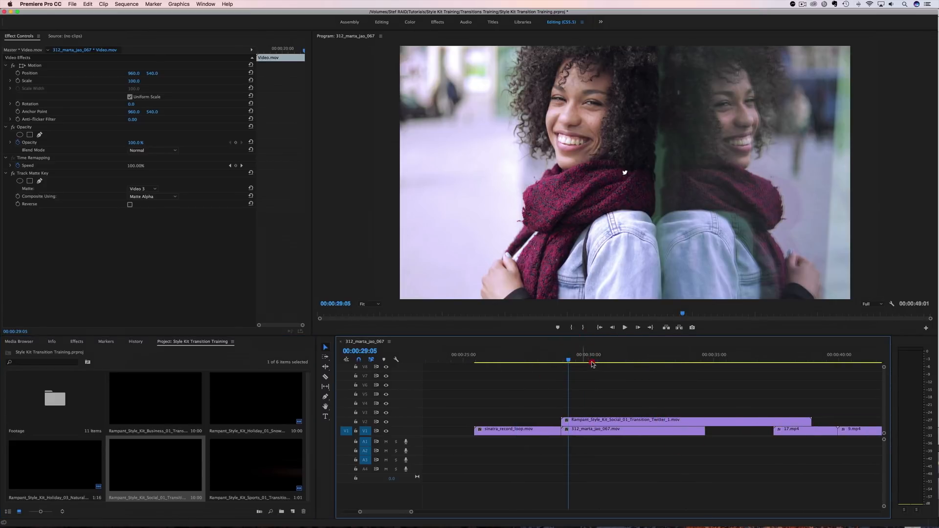
# - Find the frame where the Twitter transition fills the screen white, at 00:00:30:21, and add a marker to the transition clip there
pyautogui.moveTo(592, 363)
pyautogui.mouseDown()
pyautogui.moveTo(604, 363)
pyautogui.moveTo(574, 363)
pyautogui.moveTo(608, 366)
pyautogui.mouseUp()
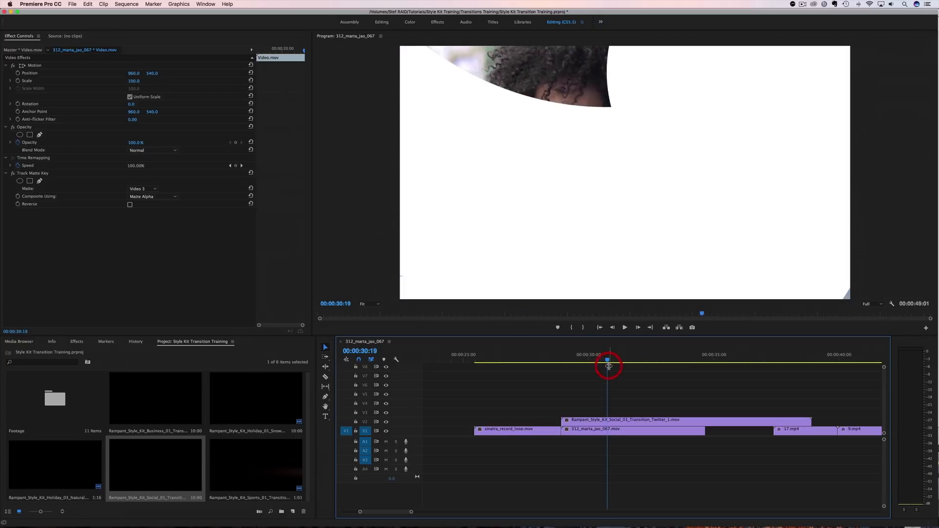
pyautogui.press('Right')
pyautogui.press('Right')
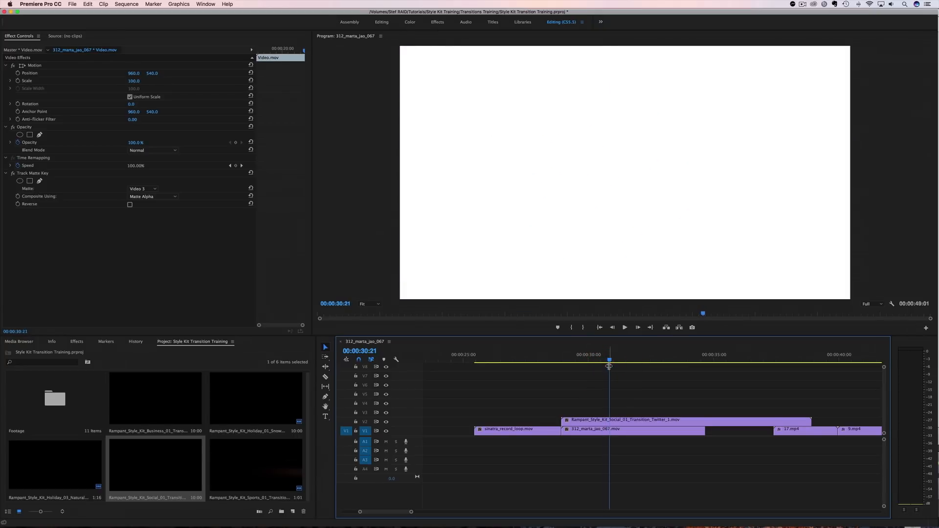
pyautogui.click(617, 422)
pyautogui.press('m')
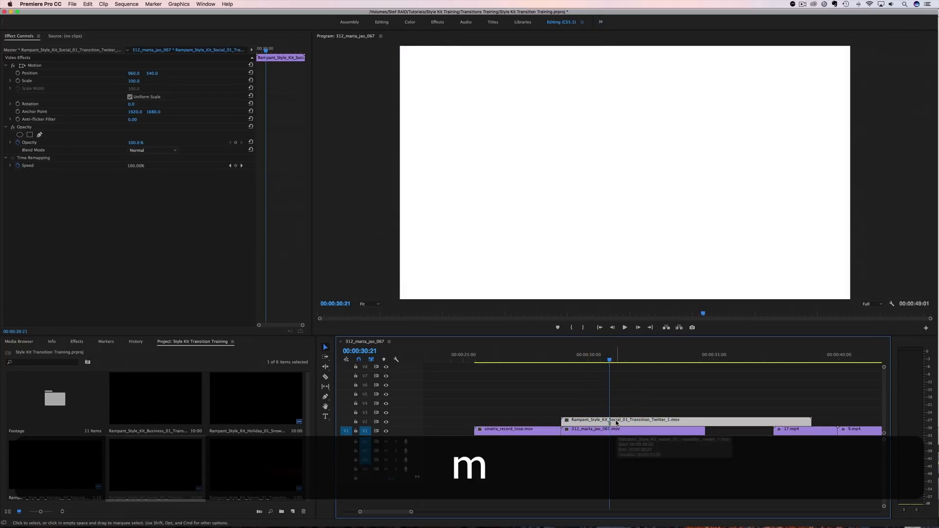
# - Apply Track Matte Key to 312_marta_jao_067.mov with Video 2 as the matte, and scrub through the bird-shaped reveal
pyautogui.click(597, 431)
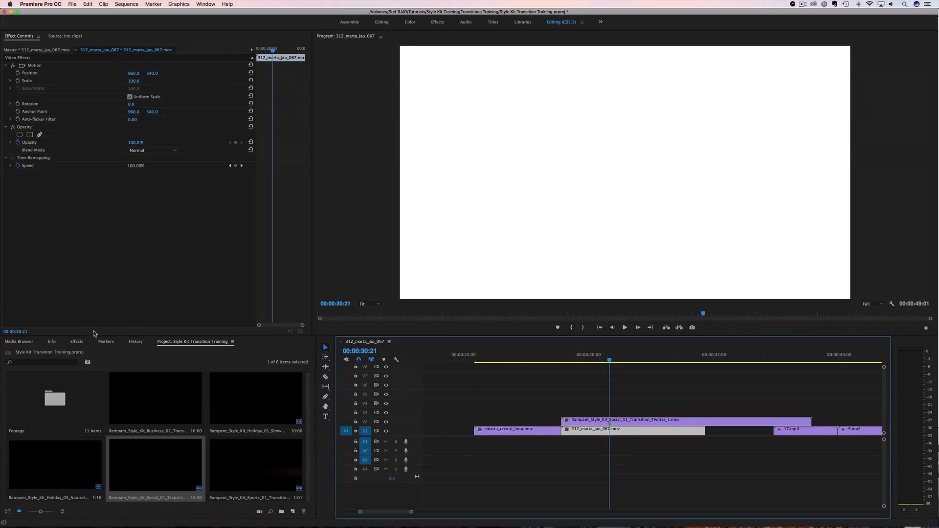
pyautogui.click(75, 341)
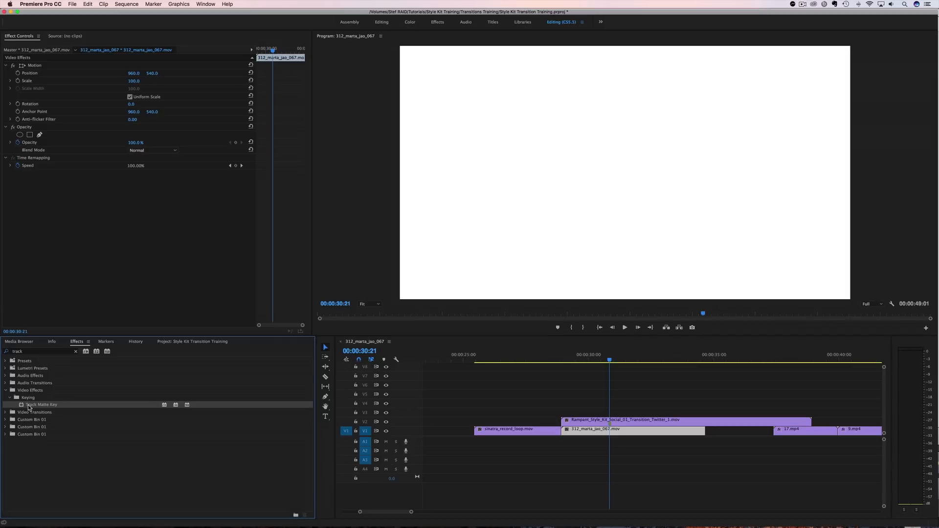
pyautogui.moveTo(32, 406); pyautogui.dragTo(593, 433)
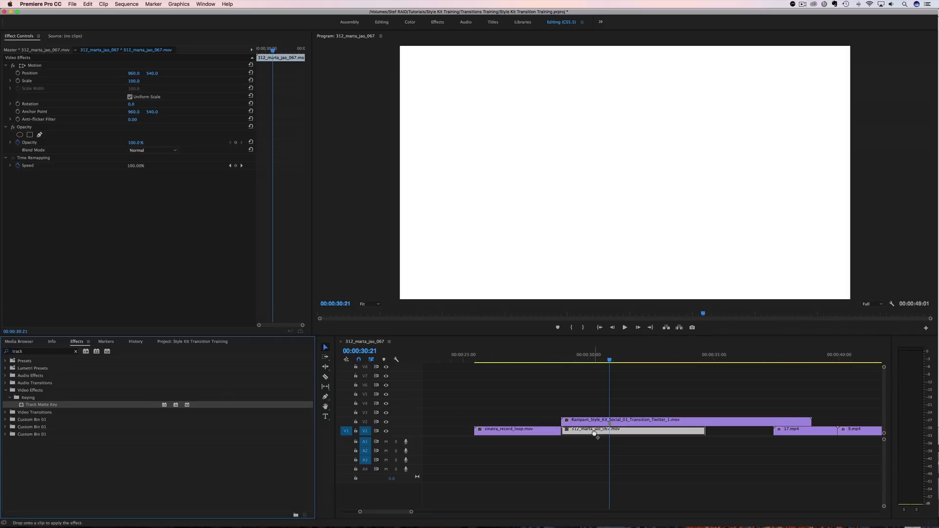
pyautogui.moveTo(594, 434); pyautogui.dragTo(595, 434)
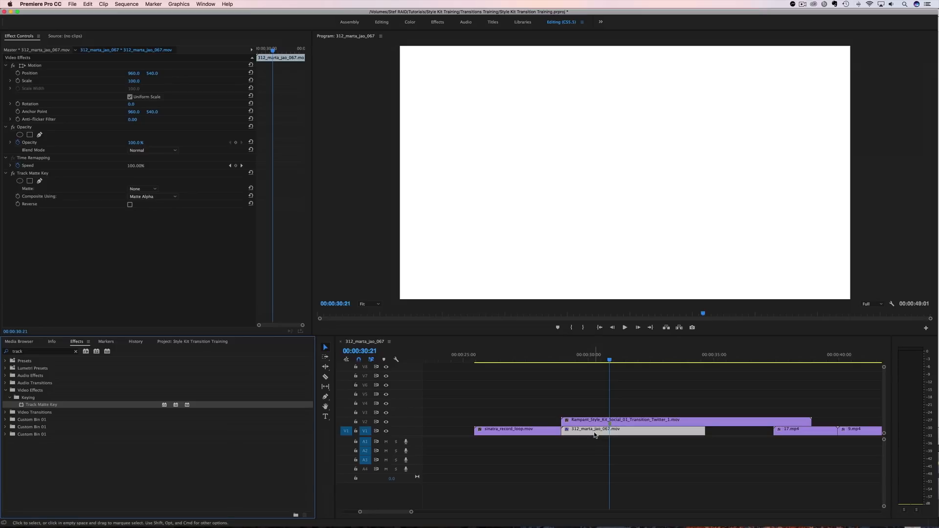
pyautogui.click(149, 188)
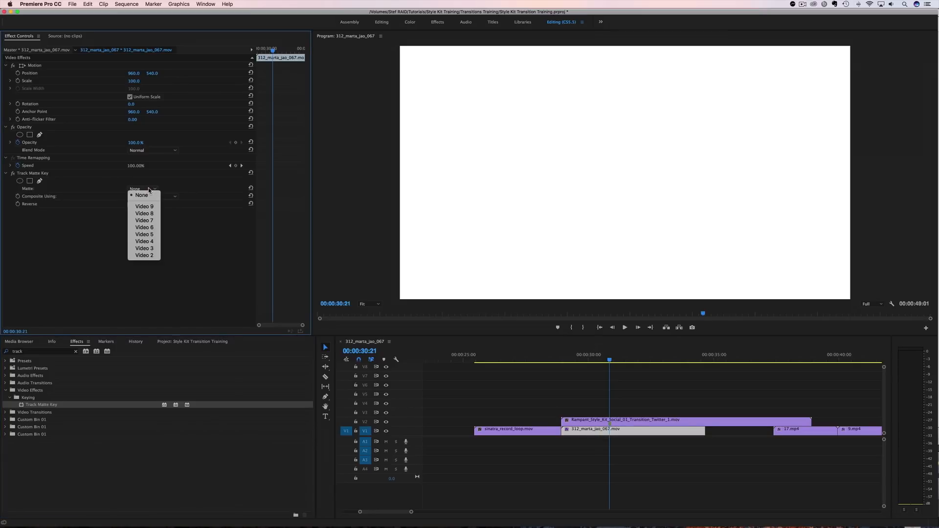
pyautogui.click(148, 255)
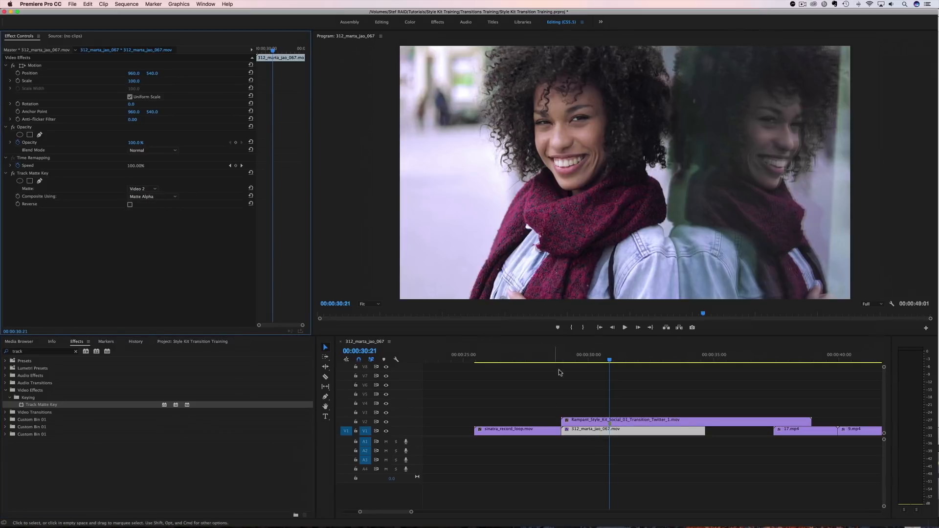
pyautogui.moveTo(606, 362)
pyautogui.mouseDown()
pyautogui.moveTo(593, 363)
pyautogui.moveTo(607, 363)
pyautogui.mouseUp()
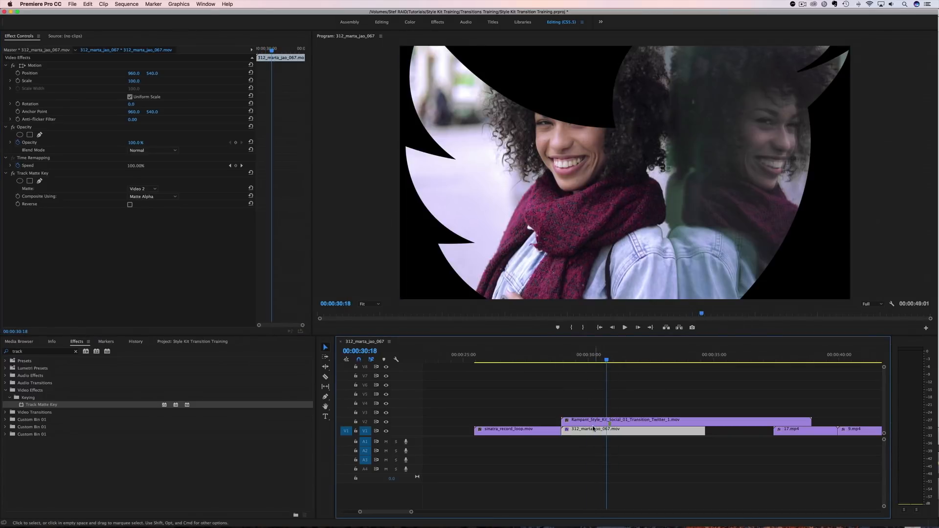
# - Move 312_marta_jao_067.mov and the Twitter transition up one track and earlier, aligning the transition's marker with the end of the vinyl record clip
pyautogui.moveTo(578, 404); pyautogui.dragTo(560, 417)
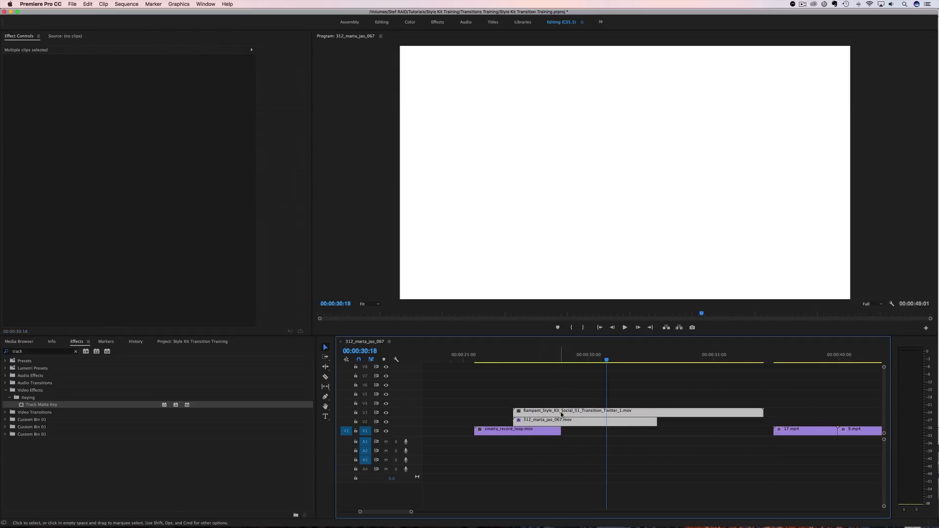
pyautogui.moveTo(566, 361); pyautogui.dragTo(559, 360)
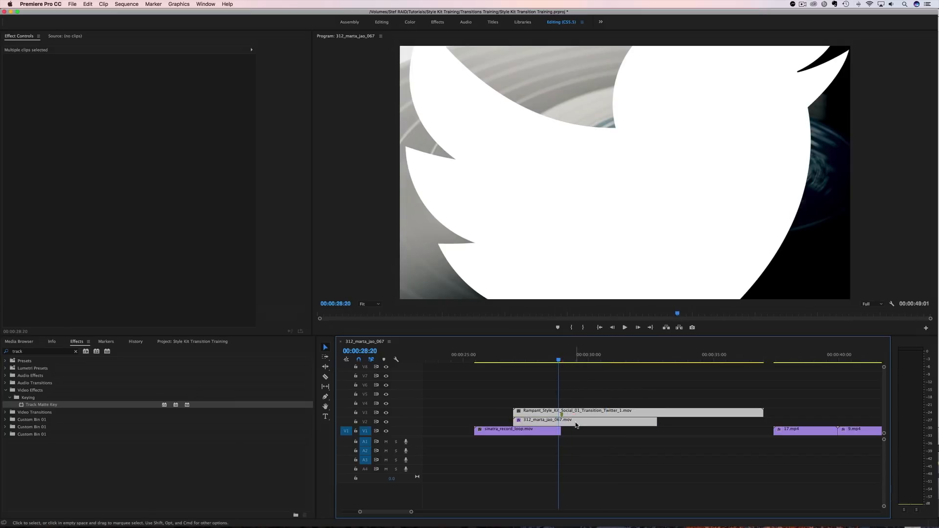
pyautogui.moveTo(575, 423)
pyautogui.mouseDown()
pyautogui.moveTo(579, 410)
pyautogui.moveTo(572, 424)
pyautogui.mouseUp()
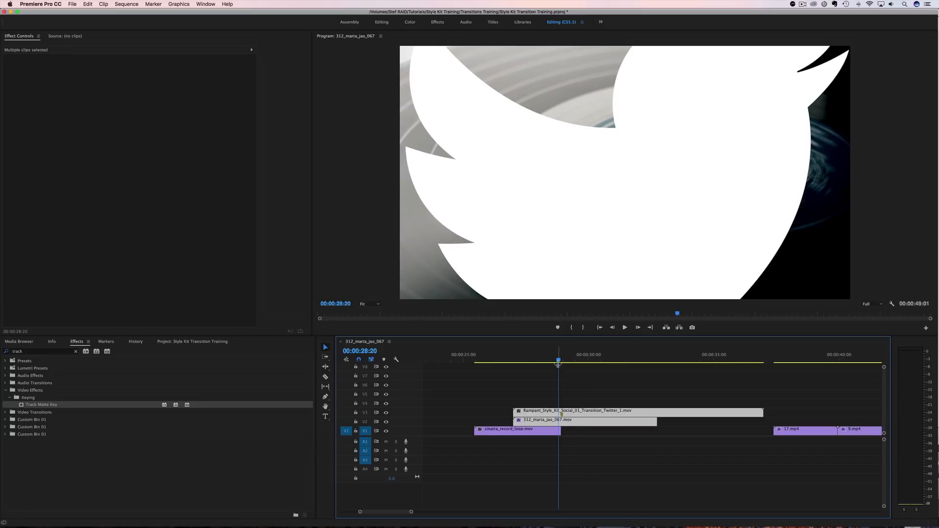
# - Set the Track Matte Key's matte on 312_marta_jao_067.mov to Video 3
pyautogui.click(539, 421)
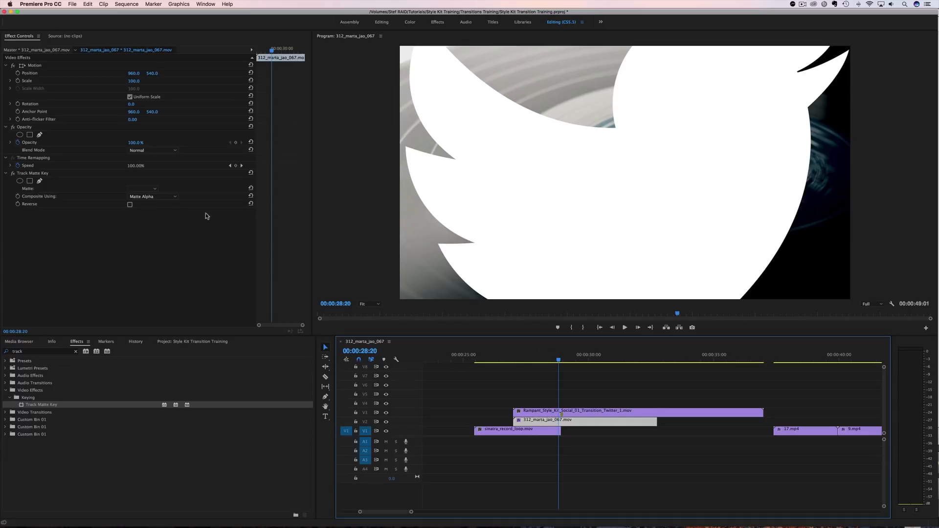
pyautogui.click(147, 188)
pyautogui.click(153, 250)
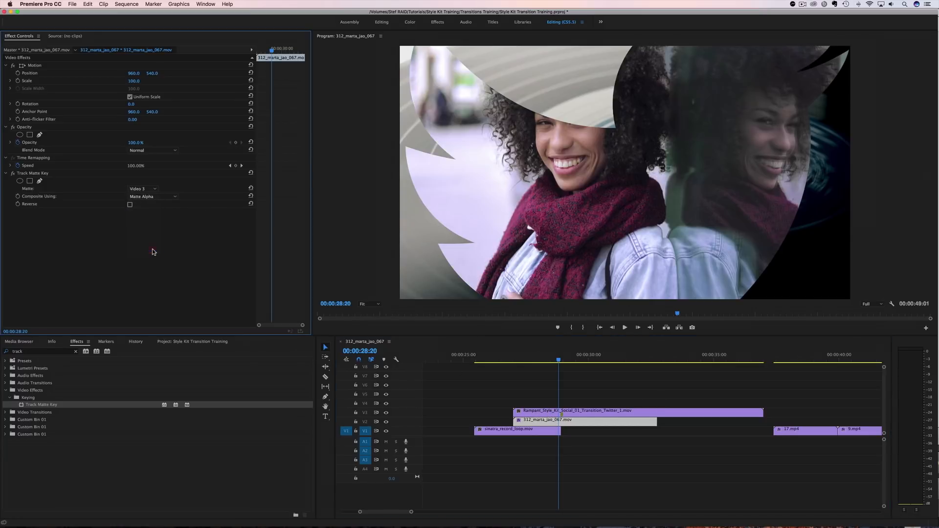
# - Play and scrub the finished Twitter transition from early in the vinyl record clip into 312_marta_jao_067.mov
pyautogui.moveTo(558, 360); pyautogui.dragTo(484, 361)
pyautogui.press('space')
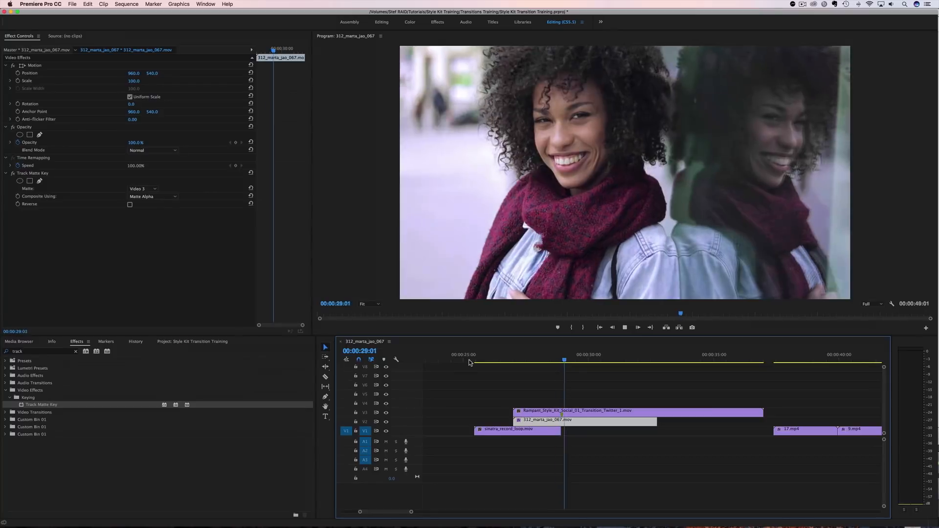
pyautogui.press('space')
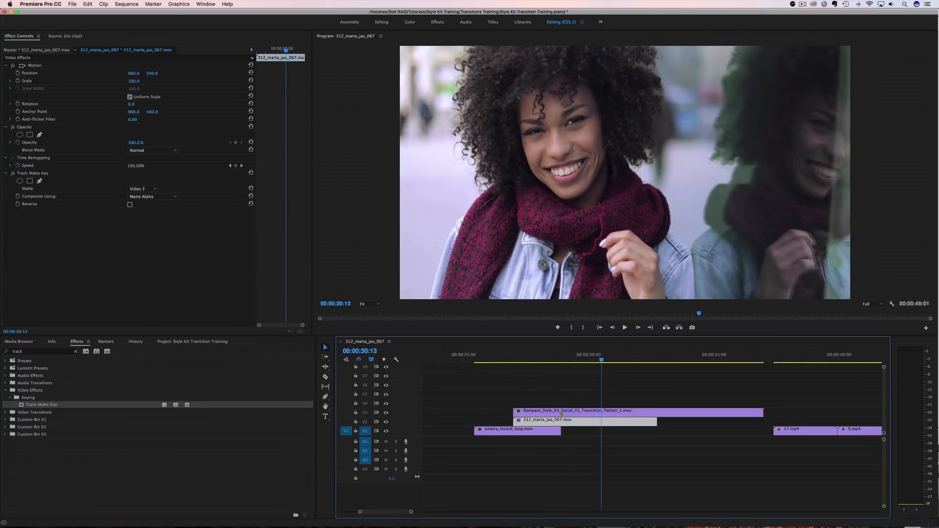
pyautogui.moveTo(490, 361); pyautogui.dragTo(600, 368)
# - Trim the Twitter transition's end to the end of 312_marta_jao_067.mov and go to the zebra clip 17.mp4 farther along
pyautogui.moveTo(763, 412); pyautogui.dragTo(657, 414)
pyautogui.hscroll(10, 692, 389)
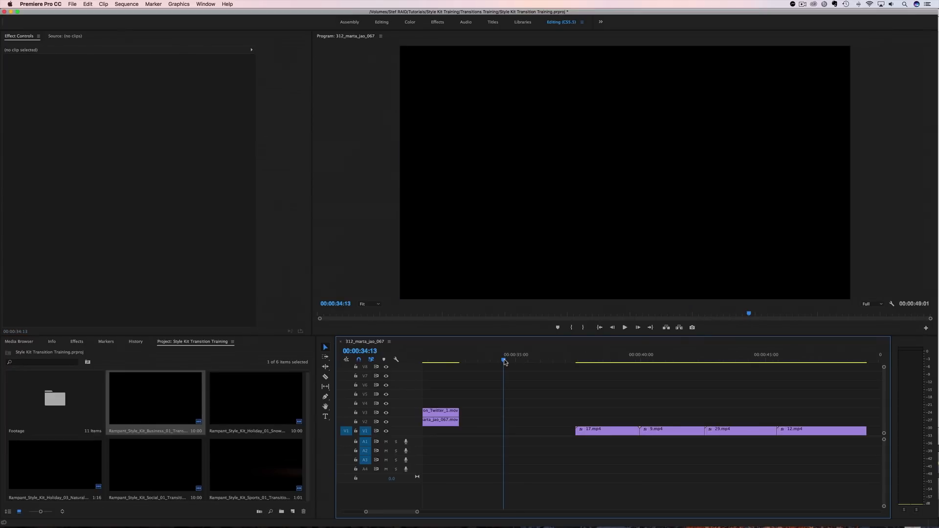
pyautogui.moveTo(506, 362); pyautogui.dragTo(611, 392)
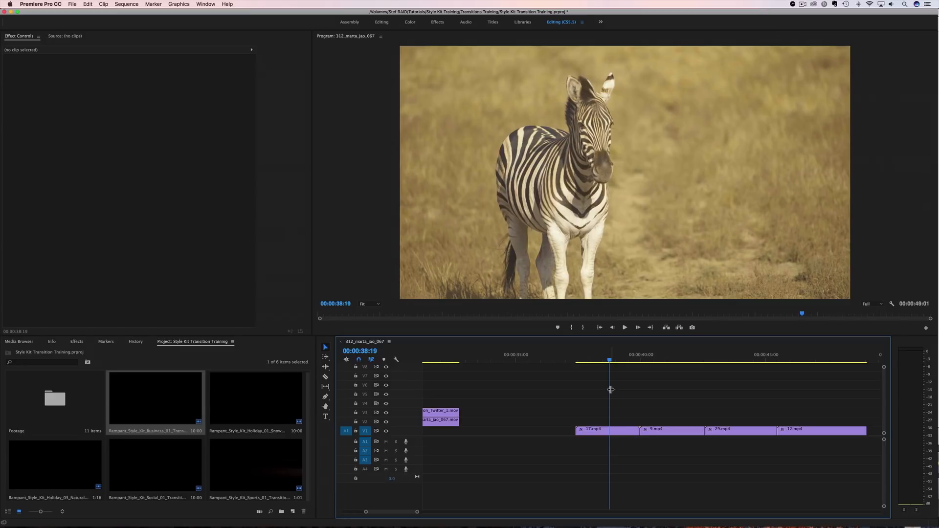
pyautogui.moveTo(611, 390)
pyautogui.mouseDown()
pyautogui.moveTo(798, 369)
pyautogui.moveTo(602, 377)
pyautogui.mouseUp()
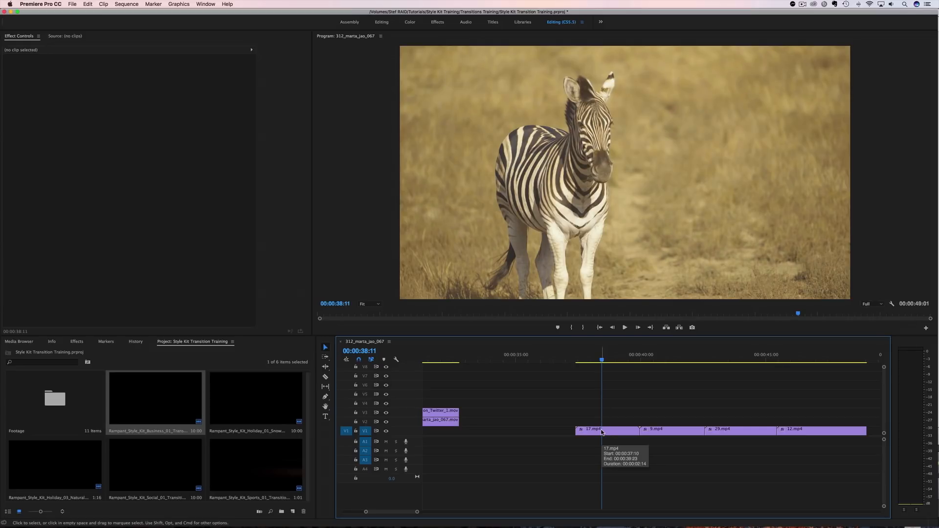
# - Stagger the animal clips so each overlaps the previous one: 9.mp4 on V2, 29.mp4 on V4 and 12.mp4 on V6
pyautogui.moveTo(660, 435); pyautogui.dragTo(636, 426)
pyautogui.moveTo(603, 361); pyautogui.dragTo(621, 374)
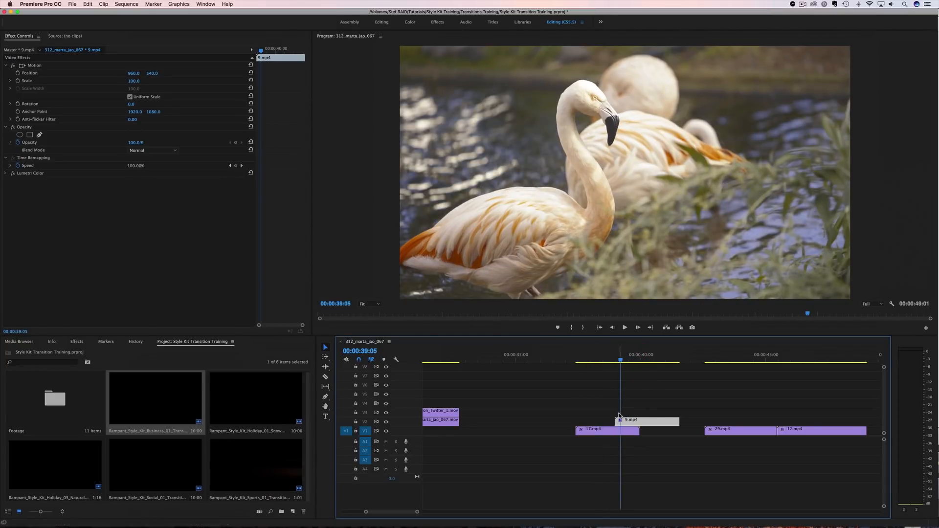
pyautogui.moveTo(620, 363)
pyautogui.mouseDown()
pyautogui.moveTo(600, 363)
pyautogui.moveTo(630, 363)
pyautogui.mouseUp()
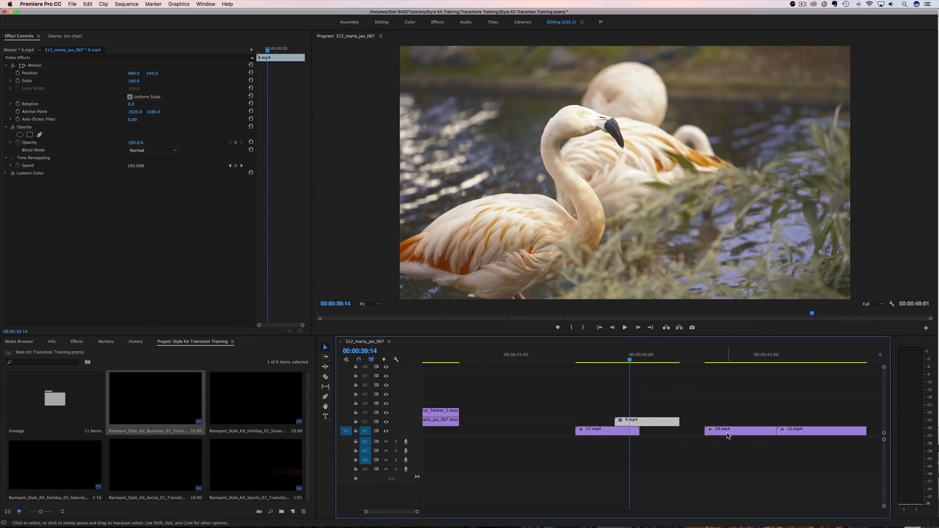
pyautogui.moveTo(727, 436); pyautogui.dragTo(679, 405)
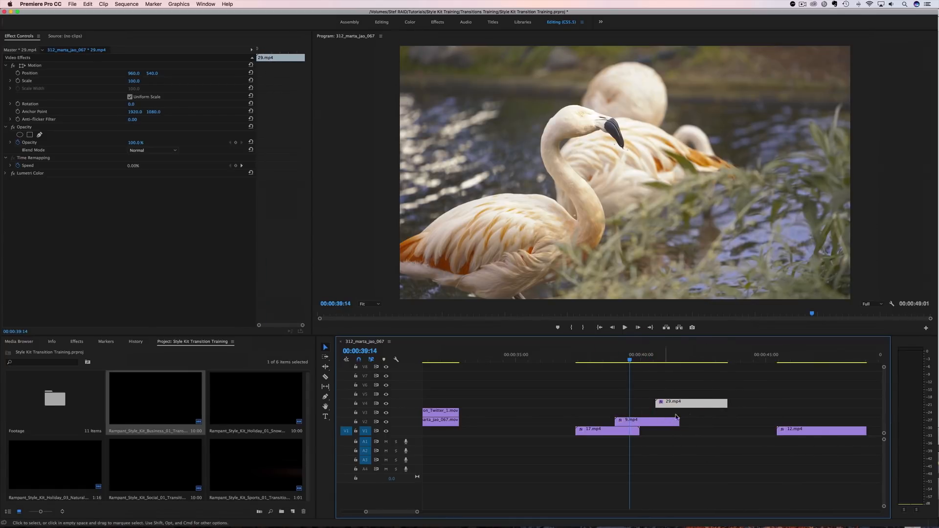
pyautogui.moveTo(799, 430); pyautogui.dragTo(714, 390)
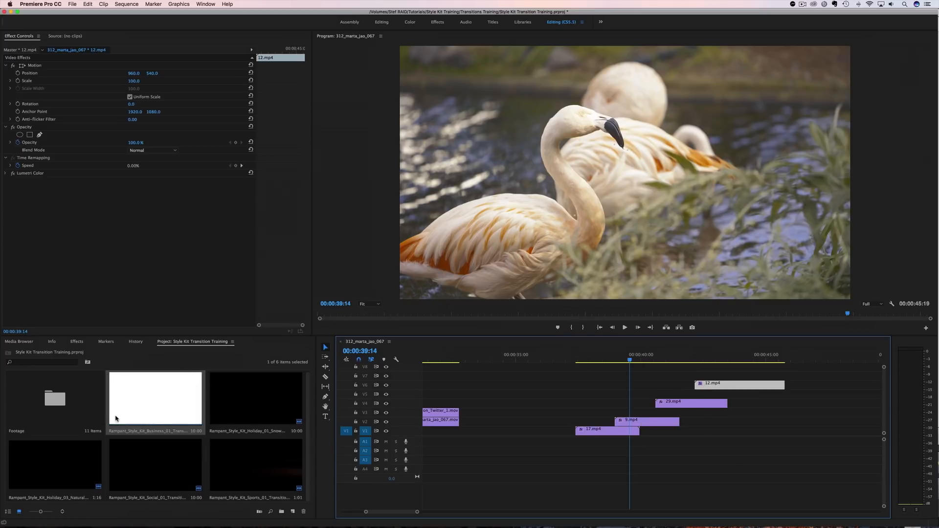
# - Place the Business_01_Transition_004 clip from the project on V7 and mark it at 00:00:38:19, where it is fully white
pyautogui.moveTo(122, 405); pyautogui.dragTo(611, 363)
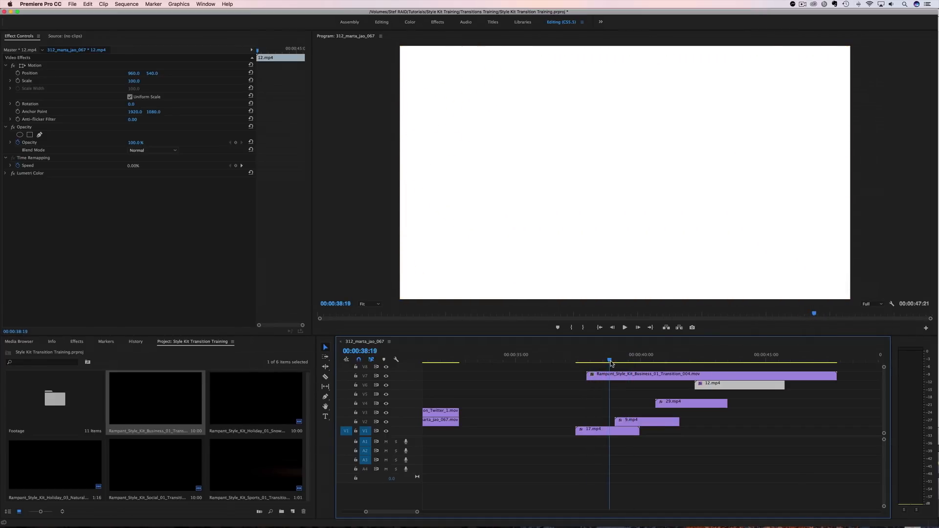
pyautogui.click(613, 377)
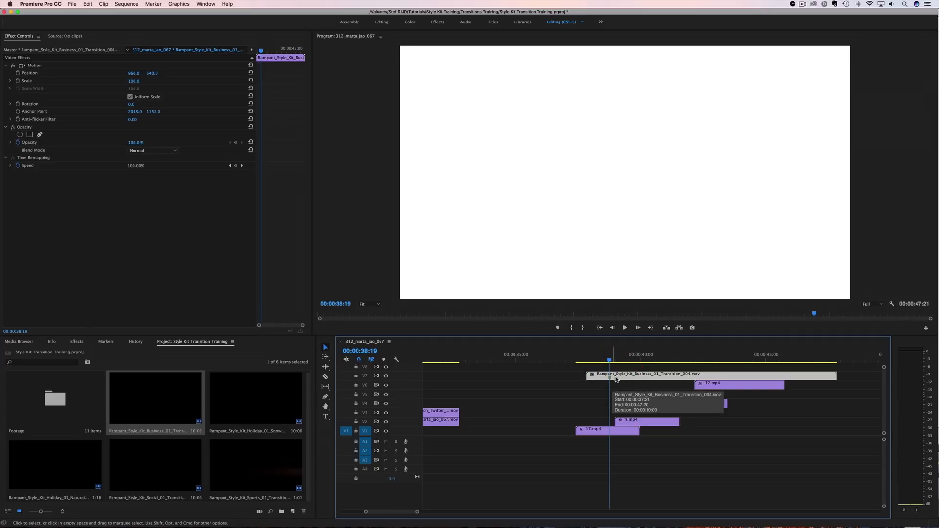
# - Move the Business transition to V3 above 9.mp4, matching their starts and aligning the transition's marker with the end of 17.mp4
pyautogui.moveTo(618, 382); pyautogui.dragTo(633, 417)
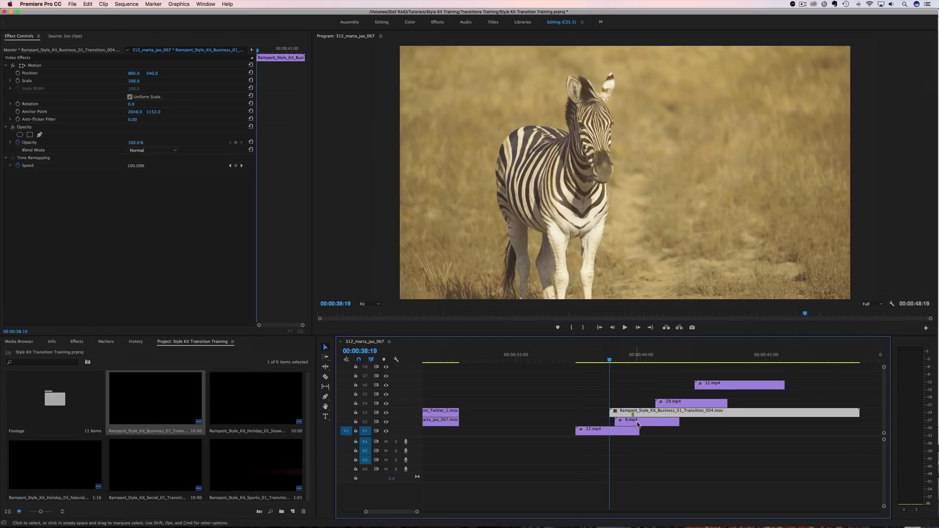
pyautogui.moveTo(641, 414); pyautogui.dragTo(635, 421)
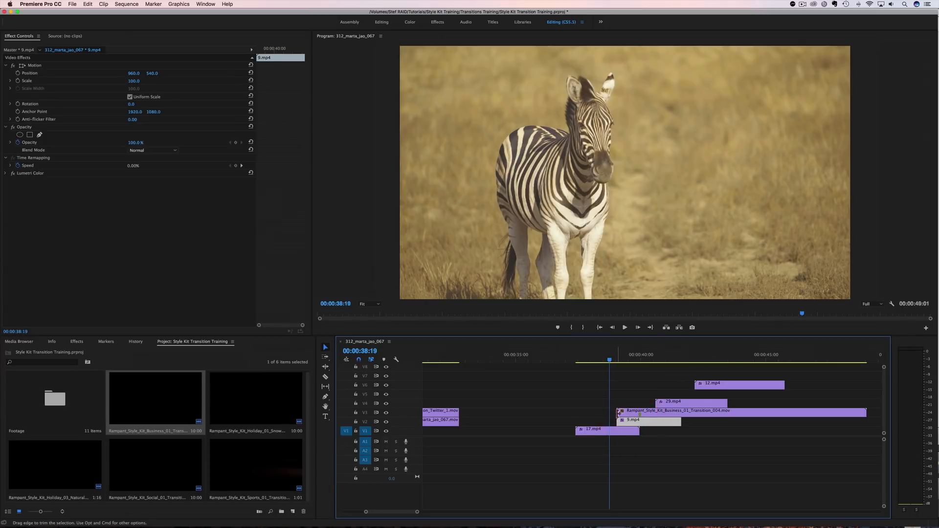
# - Duplicate the Business transition onto V5, align its marker with the end of 9.mp4 and match the start of 29.mp4 to it
pyautogui.click(634, 414)
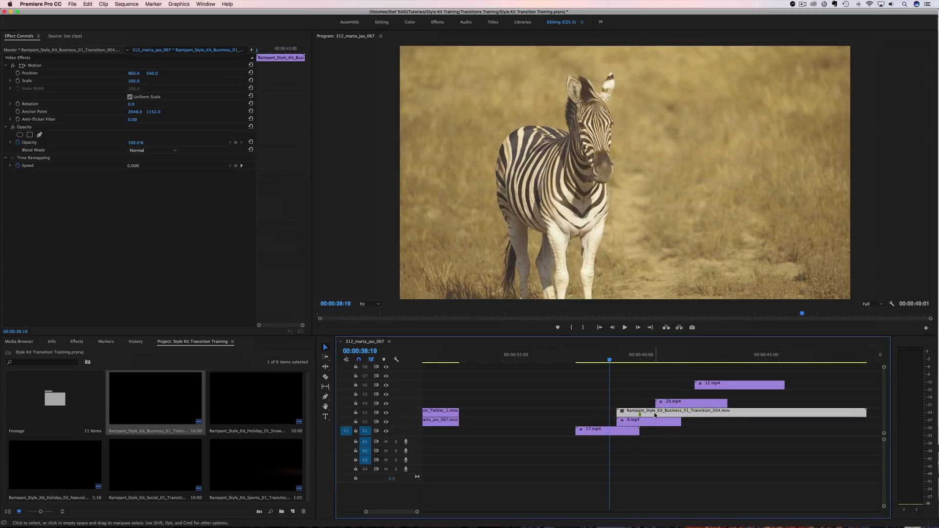
pyautogui.moveTo(655, 415); pyautogui.dragTo(656, 397)
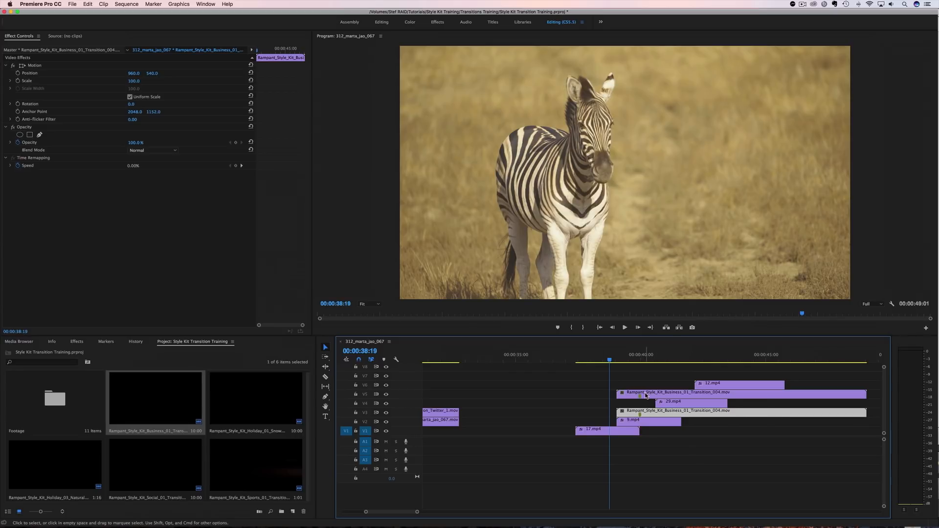
pyautogui.click(644, 394)
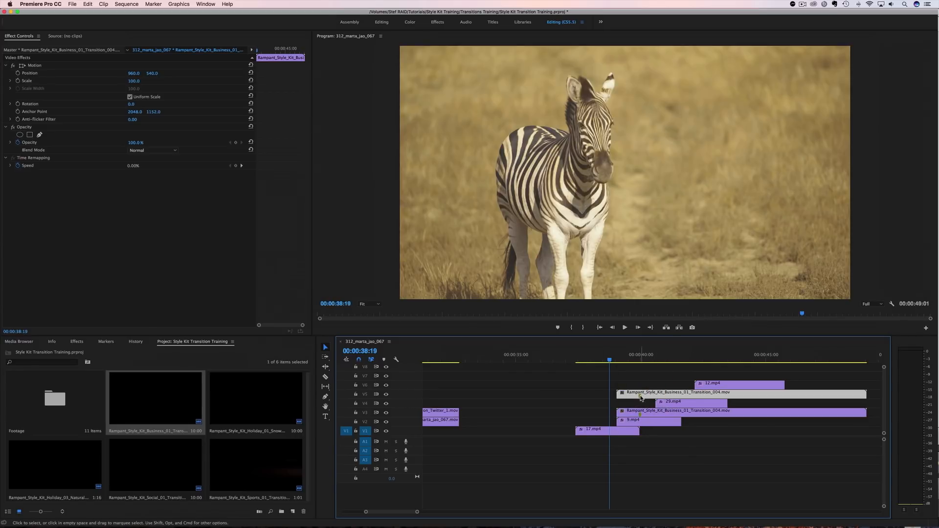
pyautogui.moveTo(663, 395)
pyautogui.mouseDown()
pyautogui.moveTo(697, 396)
pyautogui.moveTo(674, 405)
pyautogui.mouseUp()
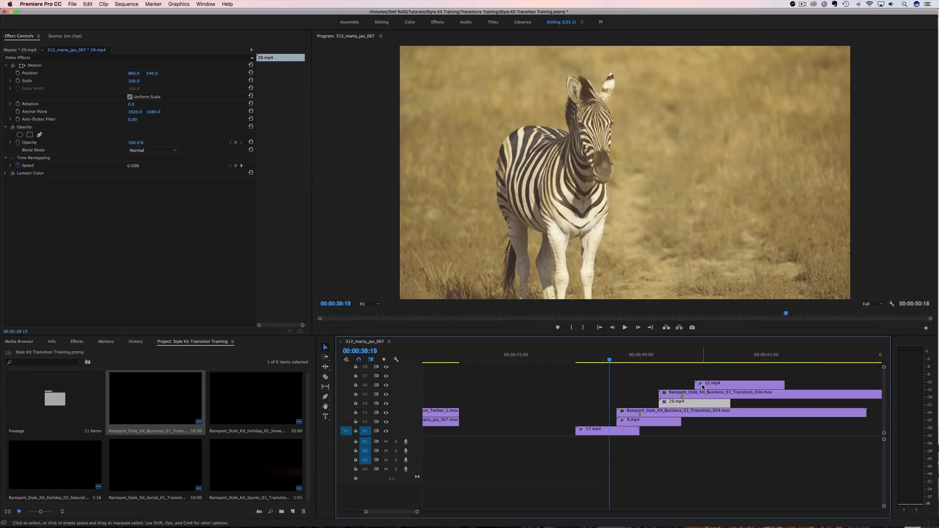
# - Duplicate the V5 Business transition onto V7, align its marker with the end of 29.mp4 and match the start of 12.mp4 to it
pyautogui.moveTo(611, 362); pyautogui.dragTo(702, 363)
pyautogui.click(704, 395)
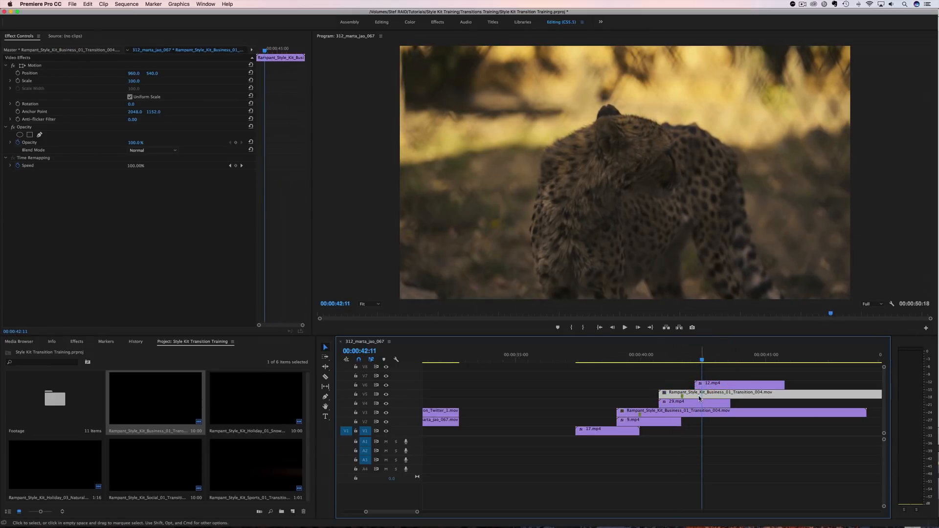
pyautogui.moveTo(700, 398); pyautogui.dragTo(695, 378)
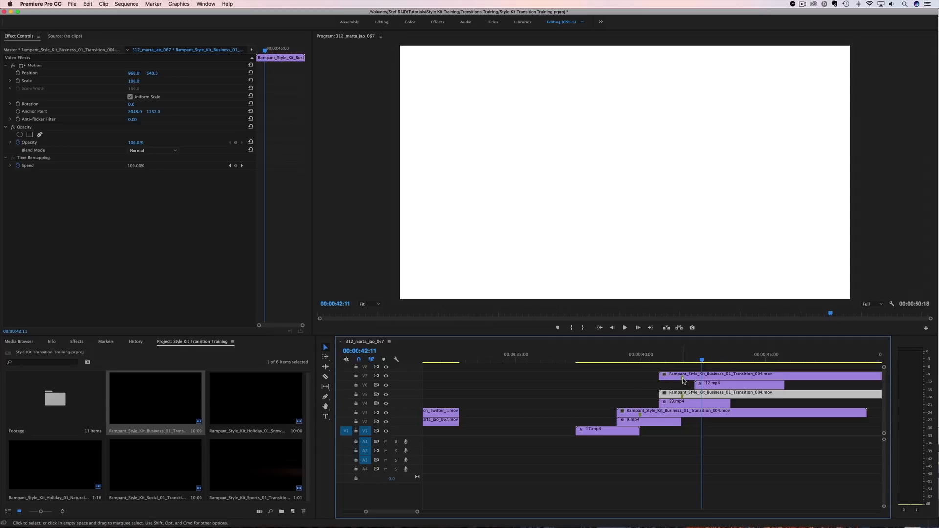
pyautogui.moveTo(691, 378); pyautogui.dragTo(605, 382)
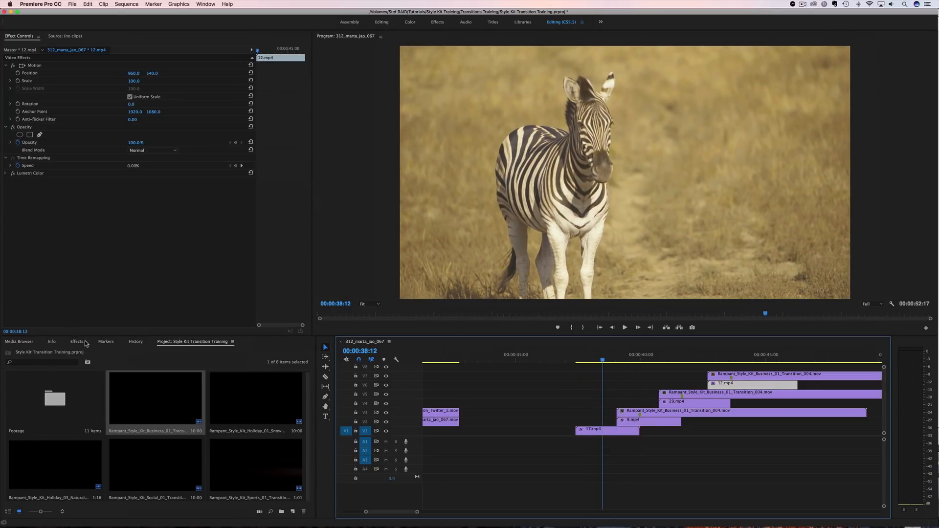
# - Apply the Track Matte Key effect to the clips 9.mp4, 29.mp4 and 12.mp4
pyautogui.click(77, 342)
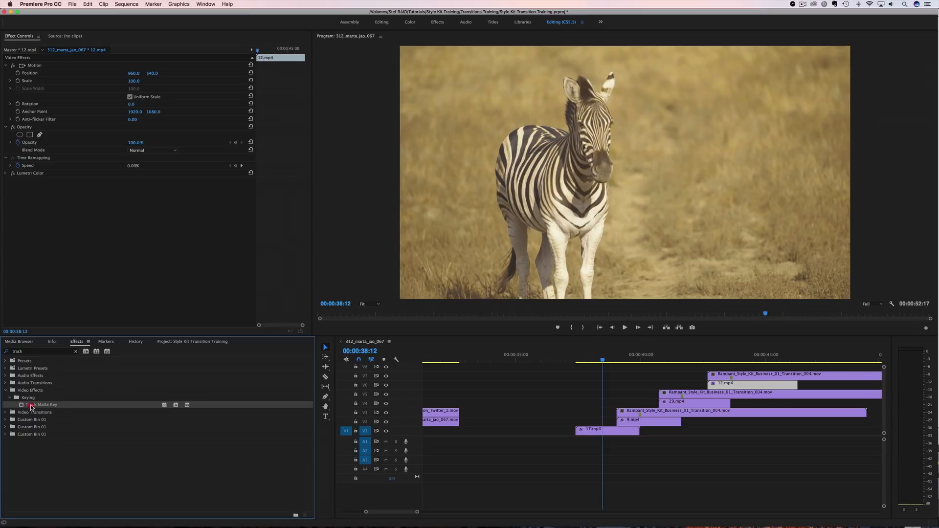
pyautogui.moveTo(31, 407); pyautogui.dragTo(637, 423)
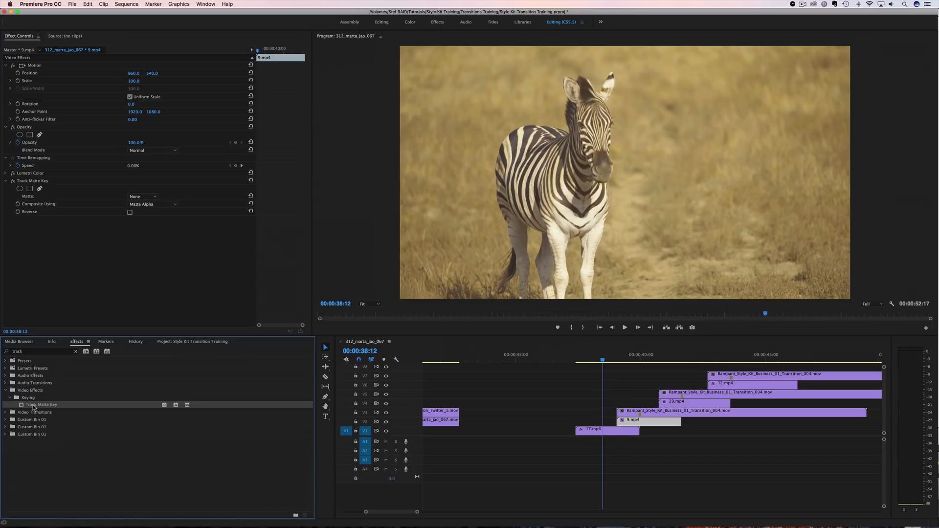
pyautogui.moveTo(33, 407); pyautogui.dragTo(675, 401)
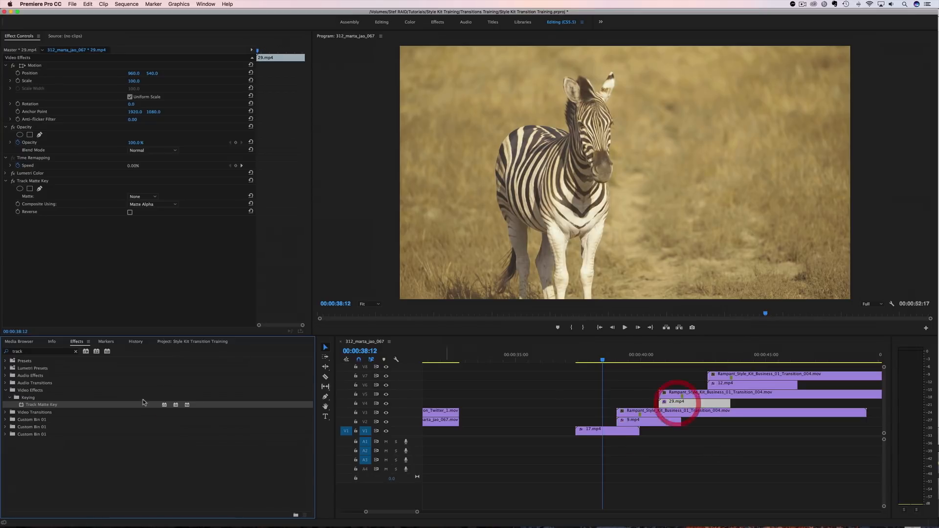
pyautogui.moveTo(34, 407); pyautogui.dragTo(738, 389)
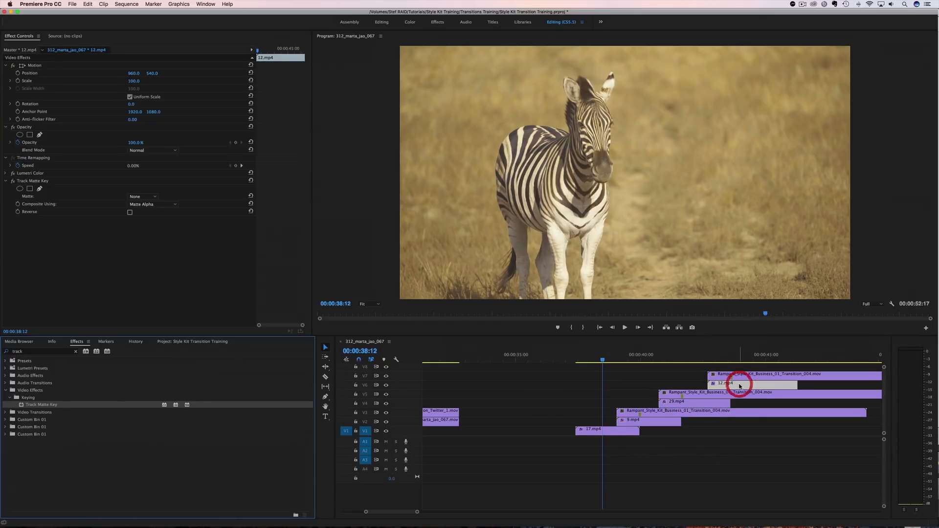
# - Set the Track Matte Key matte of 9.mp4 to Video 3, with the playhead at 00:00:39:07 within its transition
pyautogui.click(634, 424)
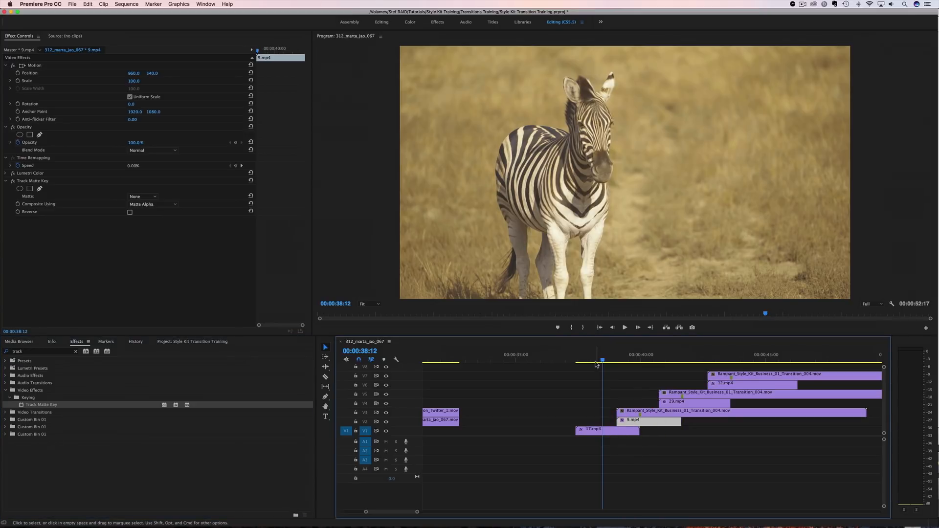
pyautogui.moveTo(602, 361); pyautogui.dragTo(623, 361)
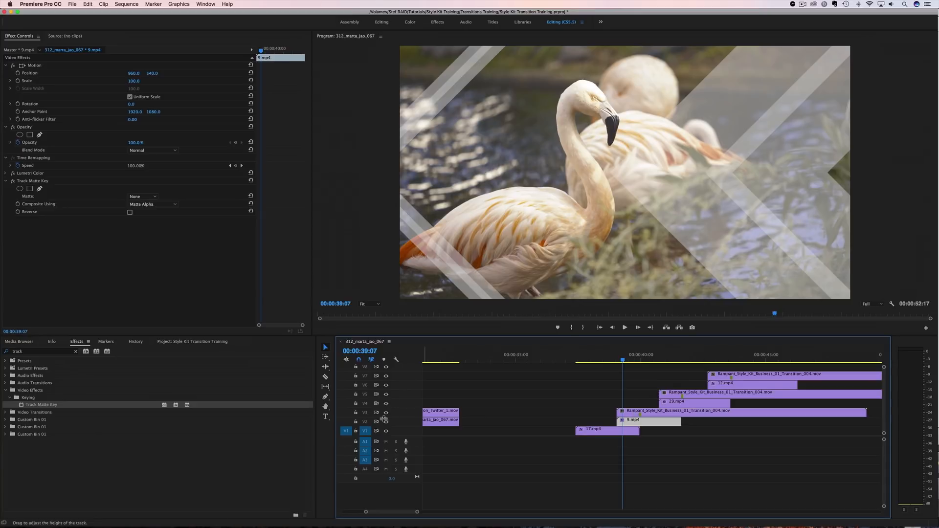
pyautogui.click(153, 196)
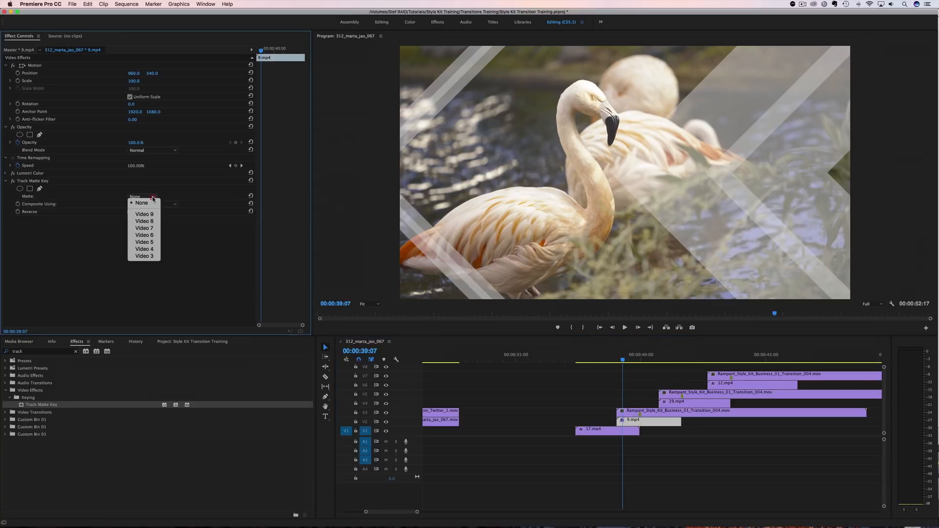
pyautogui.click(144, 255)
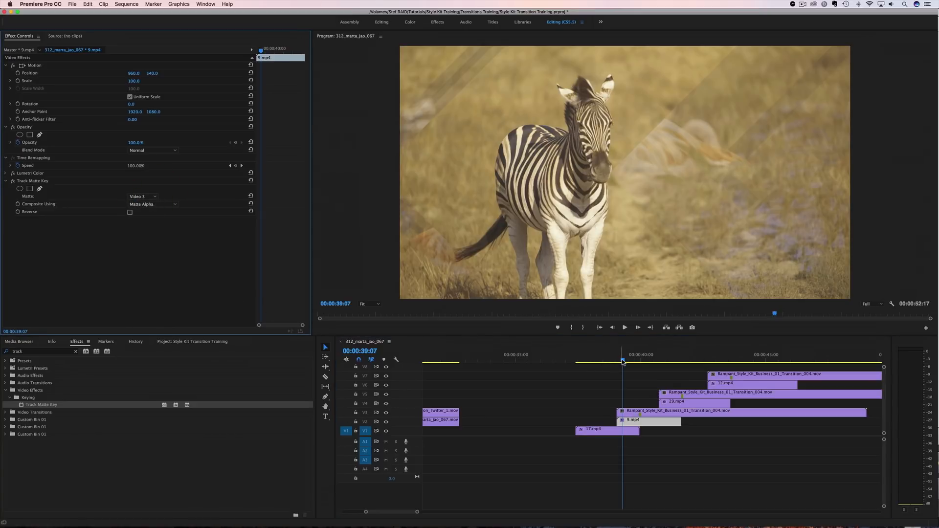
# - Set the Track Matte Key matte of 29.mp4 to Video 5, with the playhead at 00:00:41:01 within its transition
pyautogui.moveTo(620, 362); pyautogui.dragTo(666, 362)
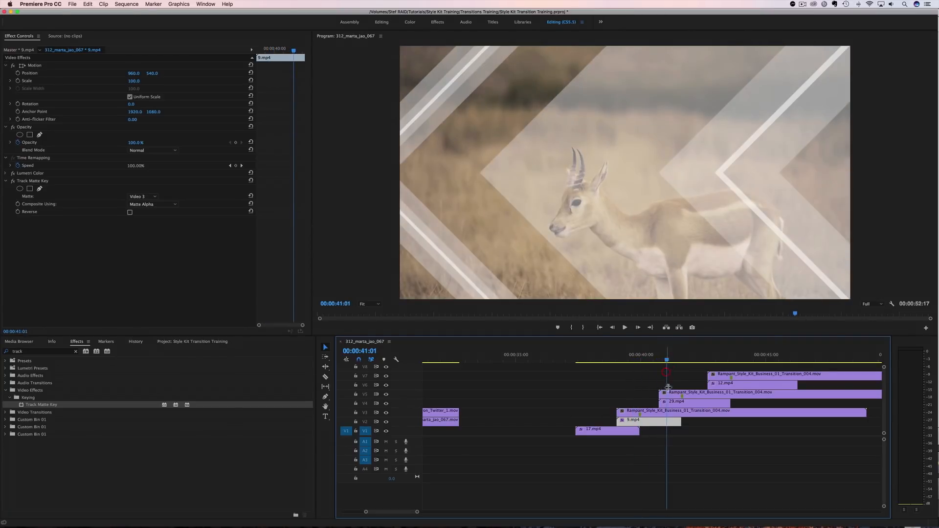
pyautogui.click(680, 405)
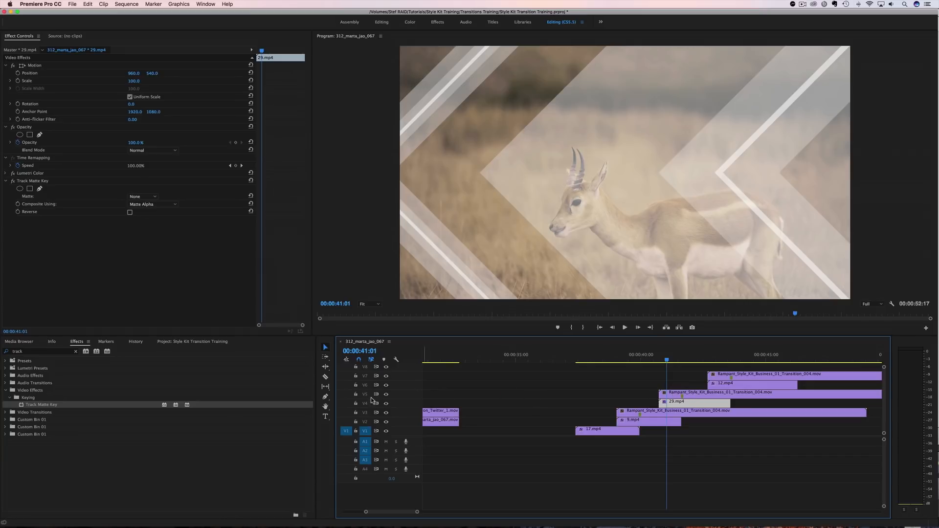
pyautogui.click(142, 196)
pyautogui.click(145, 243)
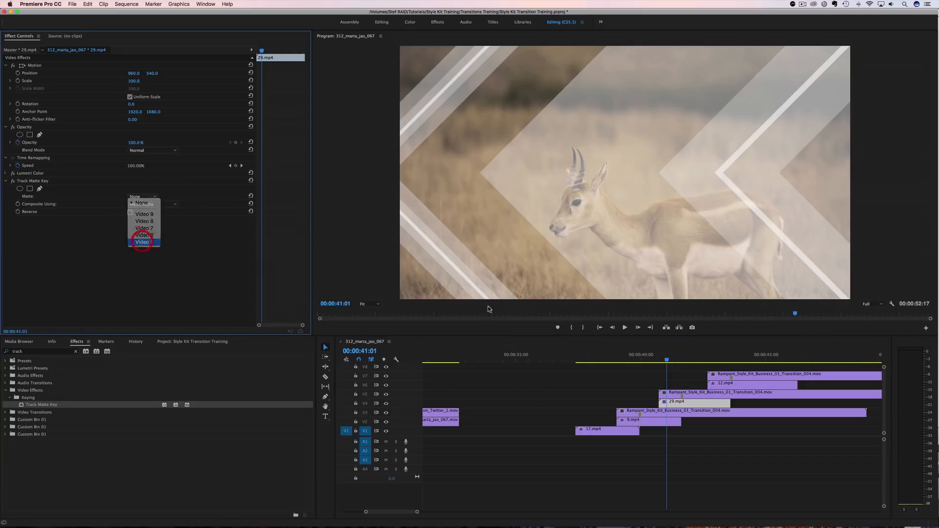
# - Set the Track Matte Key matte of 12.mp4 to Video 7, with the playhead at 00:00:42:23 within its transition
pyautogui.moveTo(667, 360); pyautogui.dragTo(715, 363)
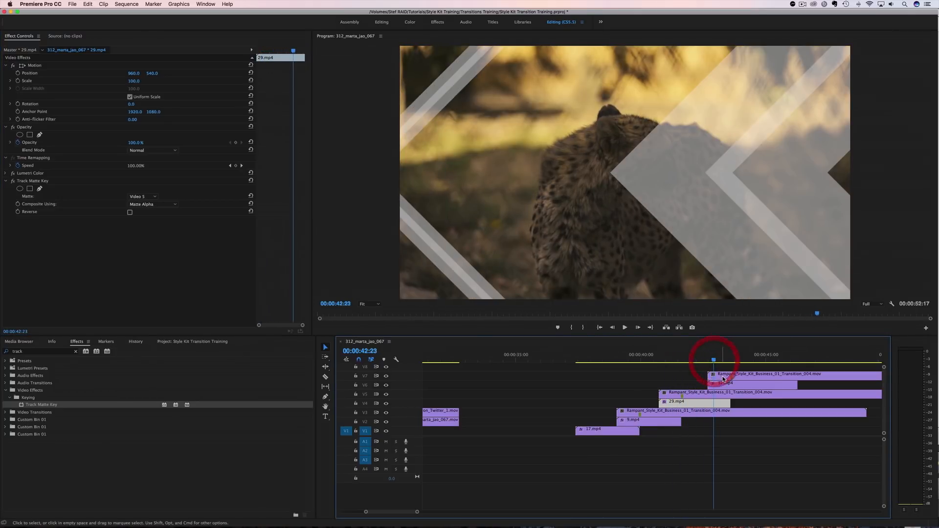
pyautogui.click(727, 387)
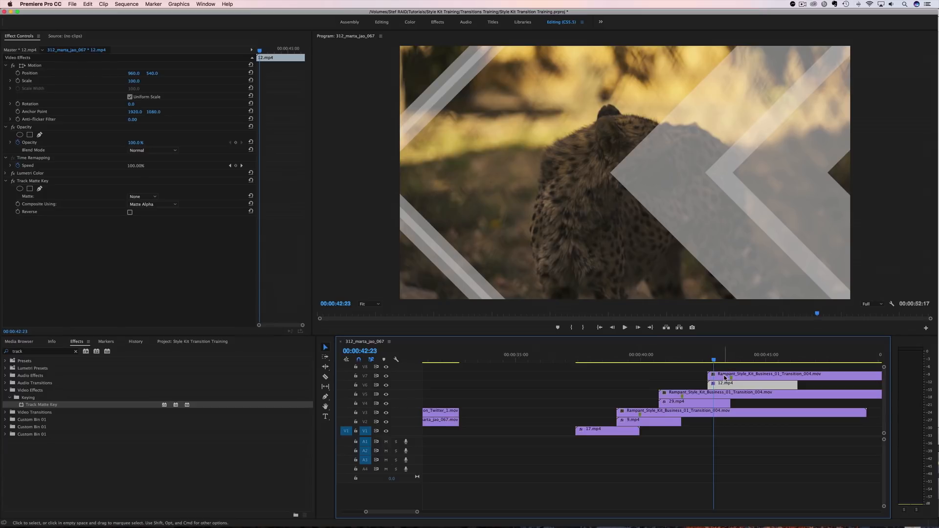
pyautogui.click(142, 196)
pyautogui.click(144, 229)
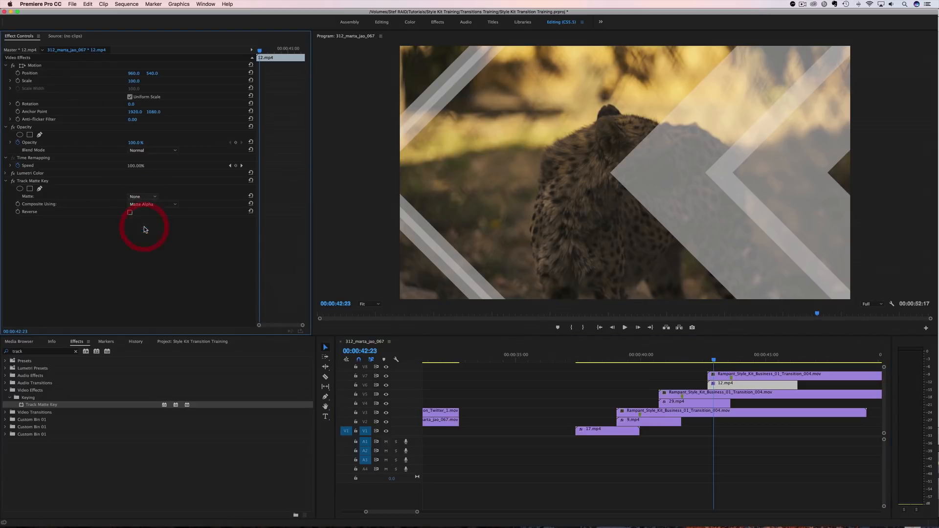
# - Play the sequence twice from just before 17.mp4 to review the three Business transitions, stopping within 12.mp4
pyautogui.click(579, 361)
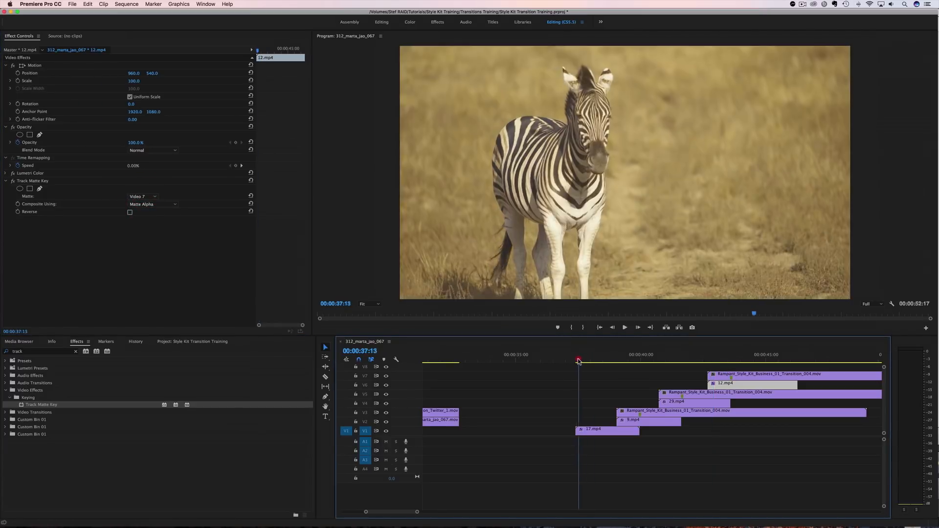
pyautogui.moveTo(579, 361); pyautogui.dragTo(572, 361)
pyautogui.press('space')
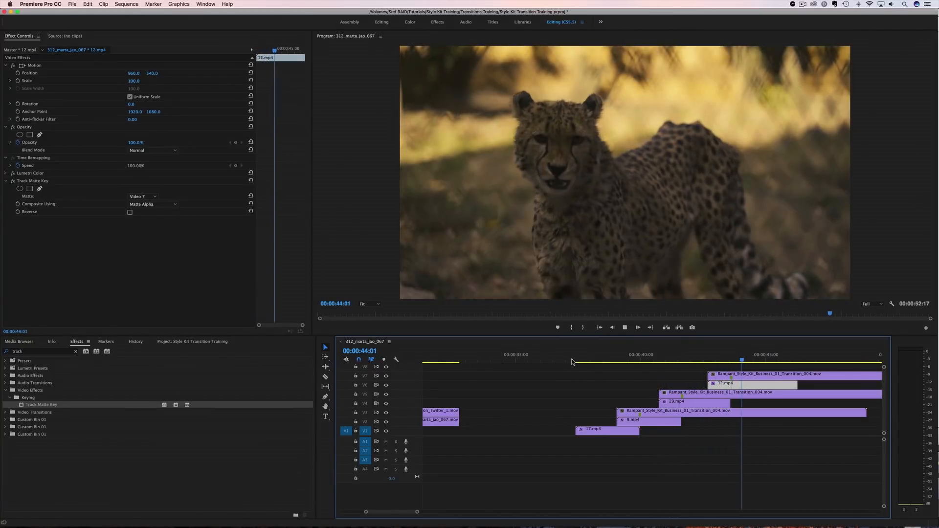
pyautogui.click(562, 361)
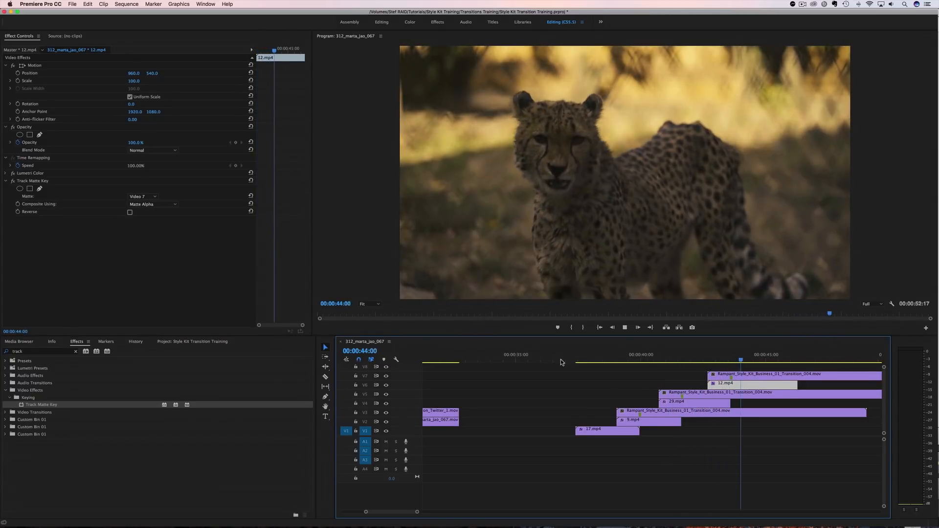
pyautogui.press('space')
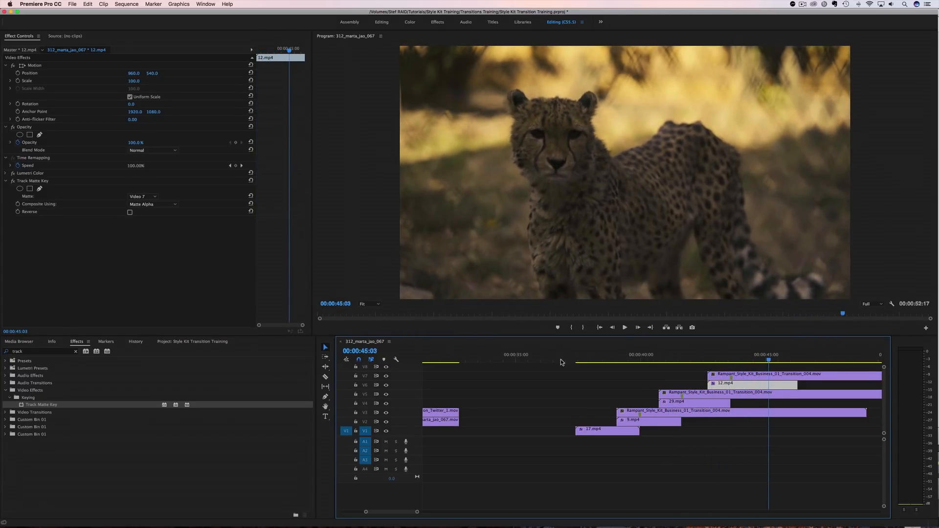